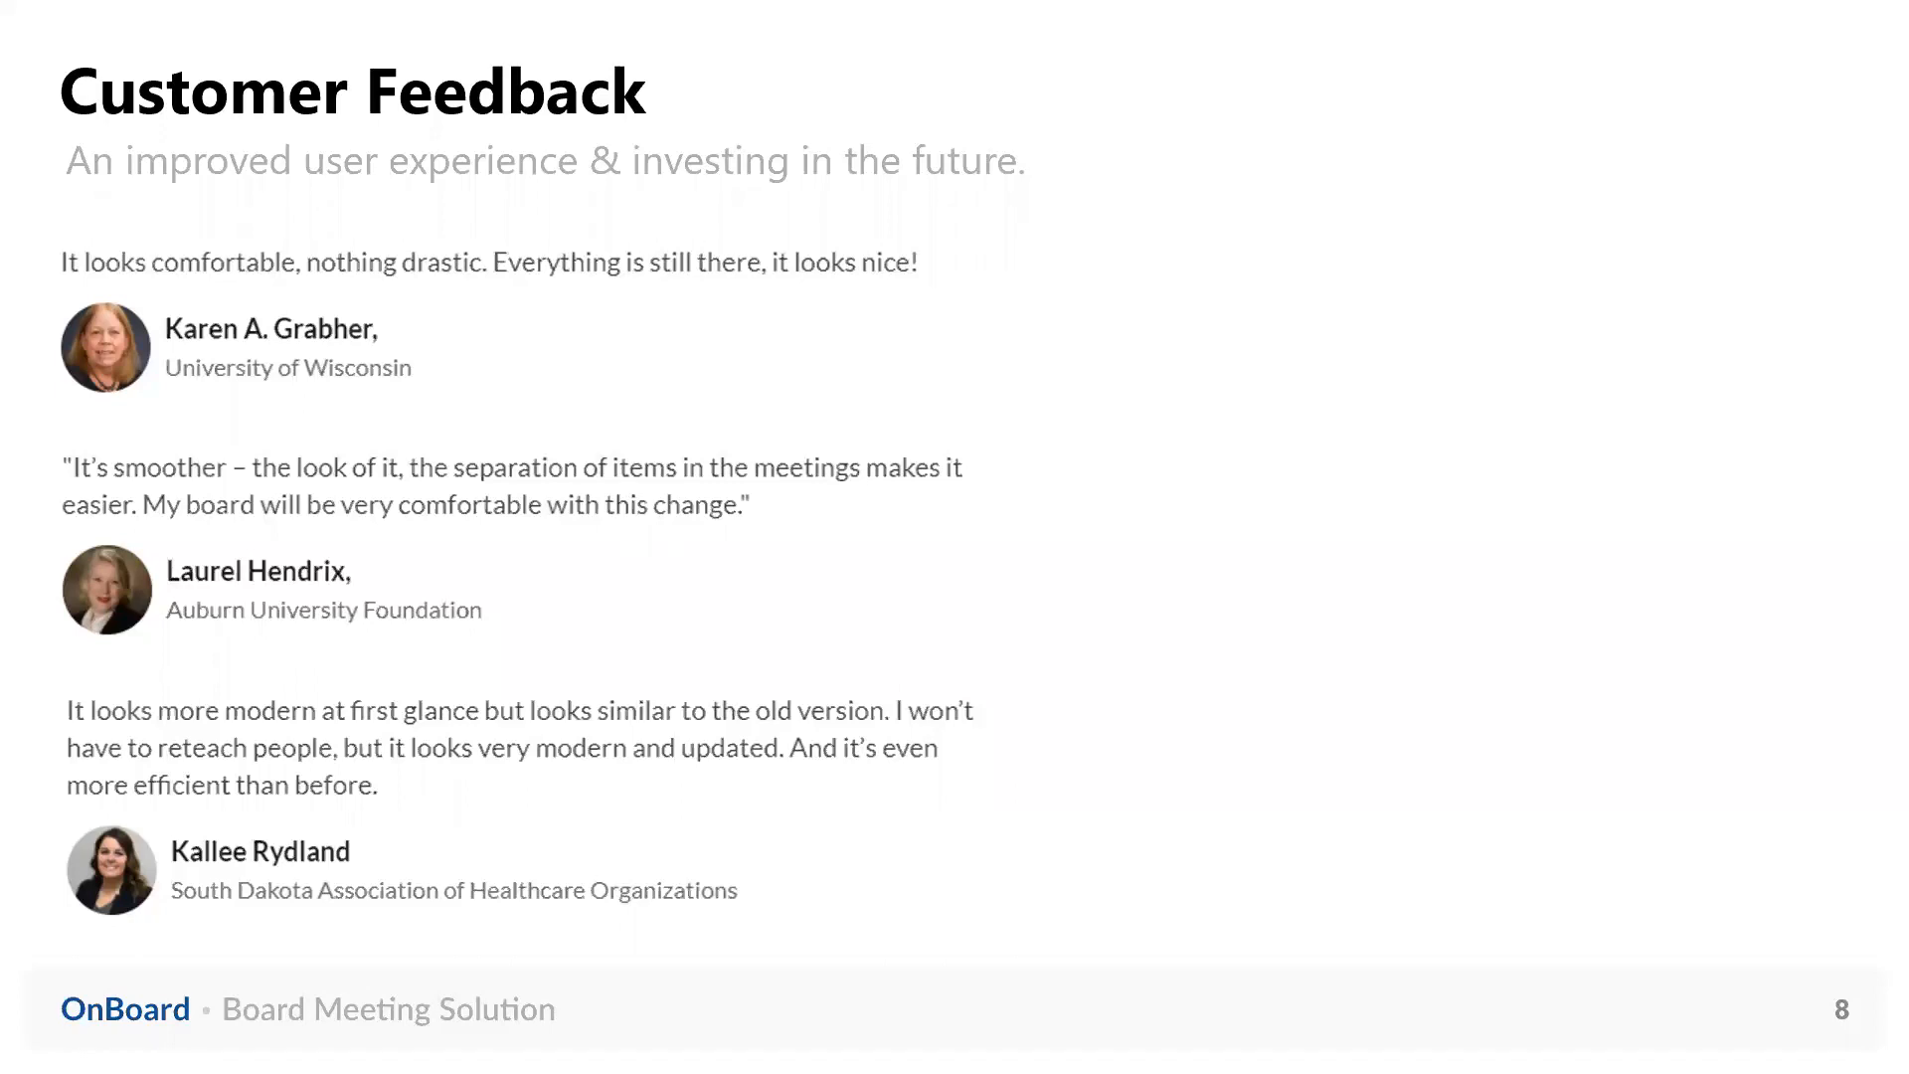
# Advance the presentation to the Overview of Key Changes slide and switch to the OnBoard dashboard in the browser.
pyautogui.press('Right')
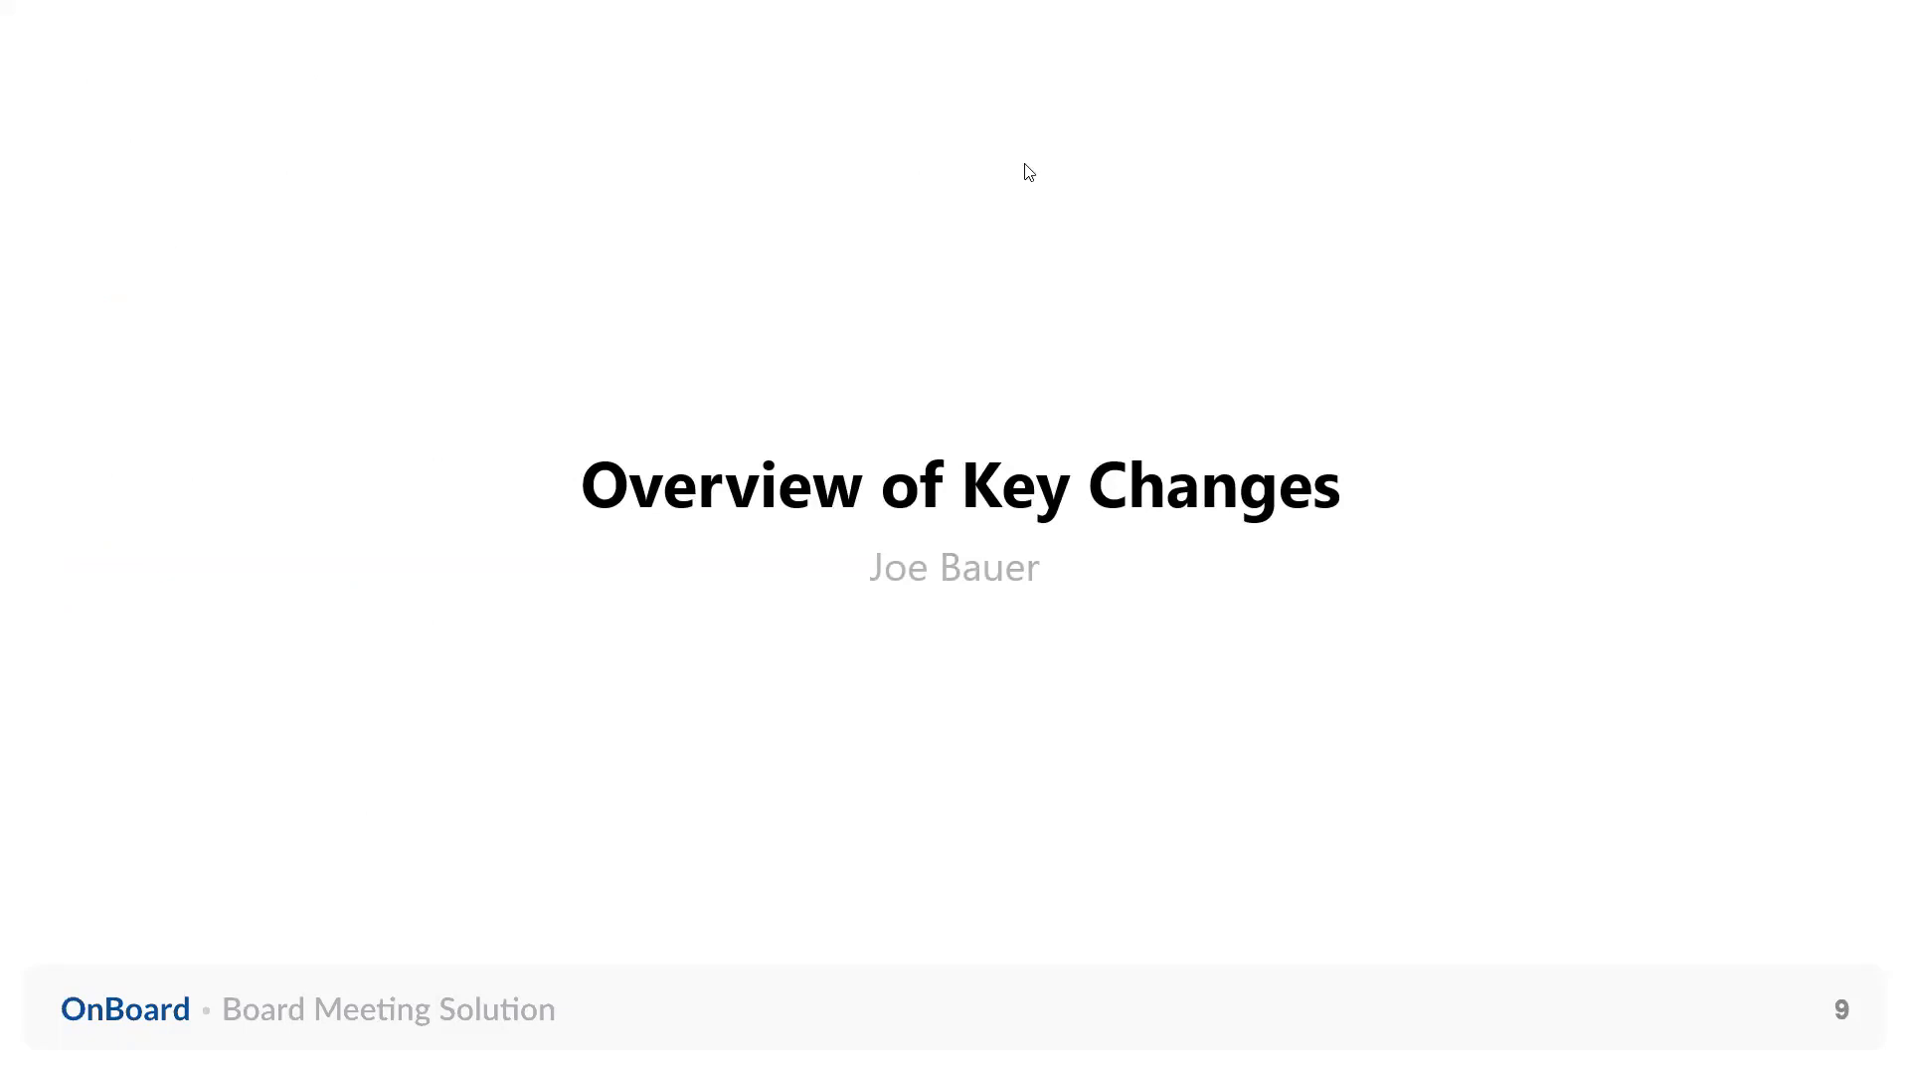
pyautogui.hotkey('alt', 'Tab')
pyautogui.hotkey('alt', 'Tab')
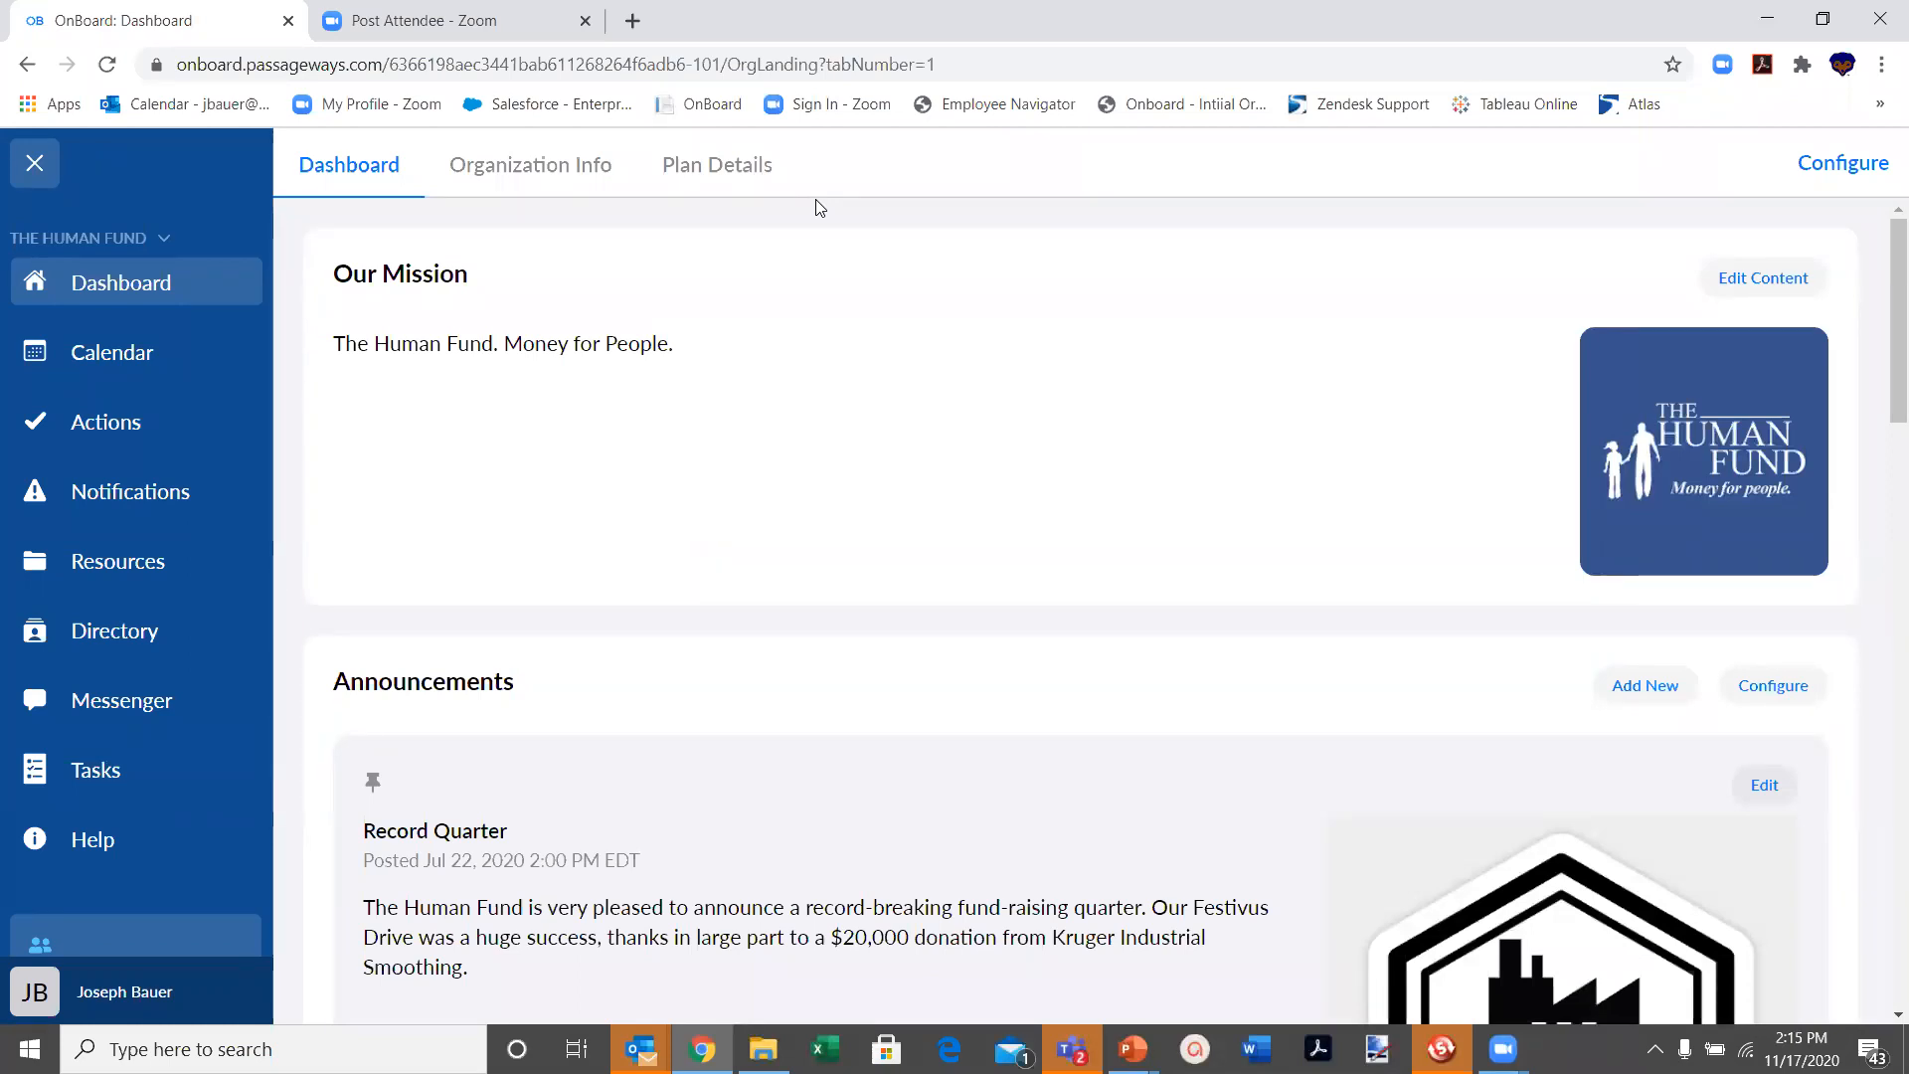
# Add a new draft announcement to the dashboard, enter the title "announcement" and discard the unsaved title edit.
pyautogui.click(1638, 699)
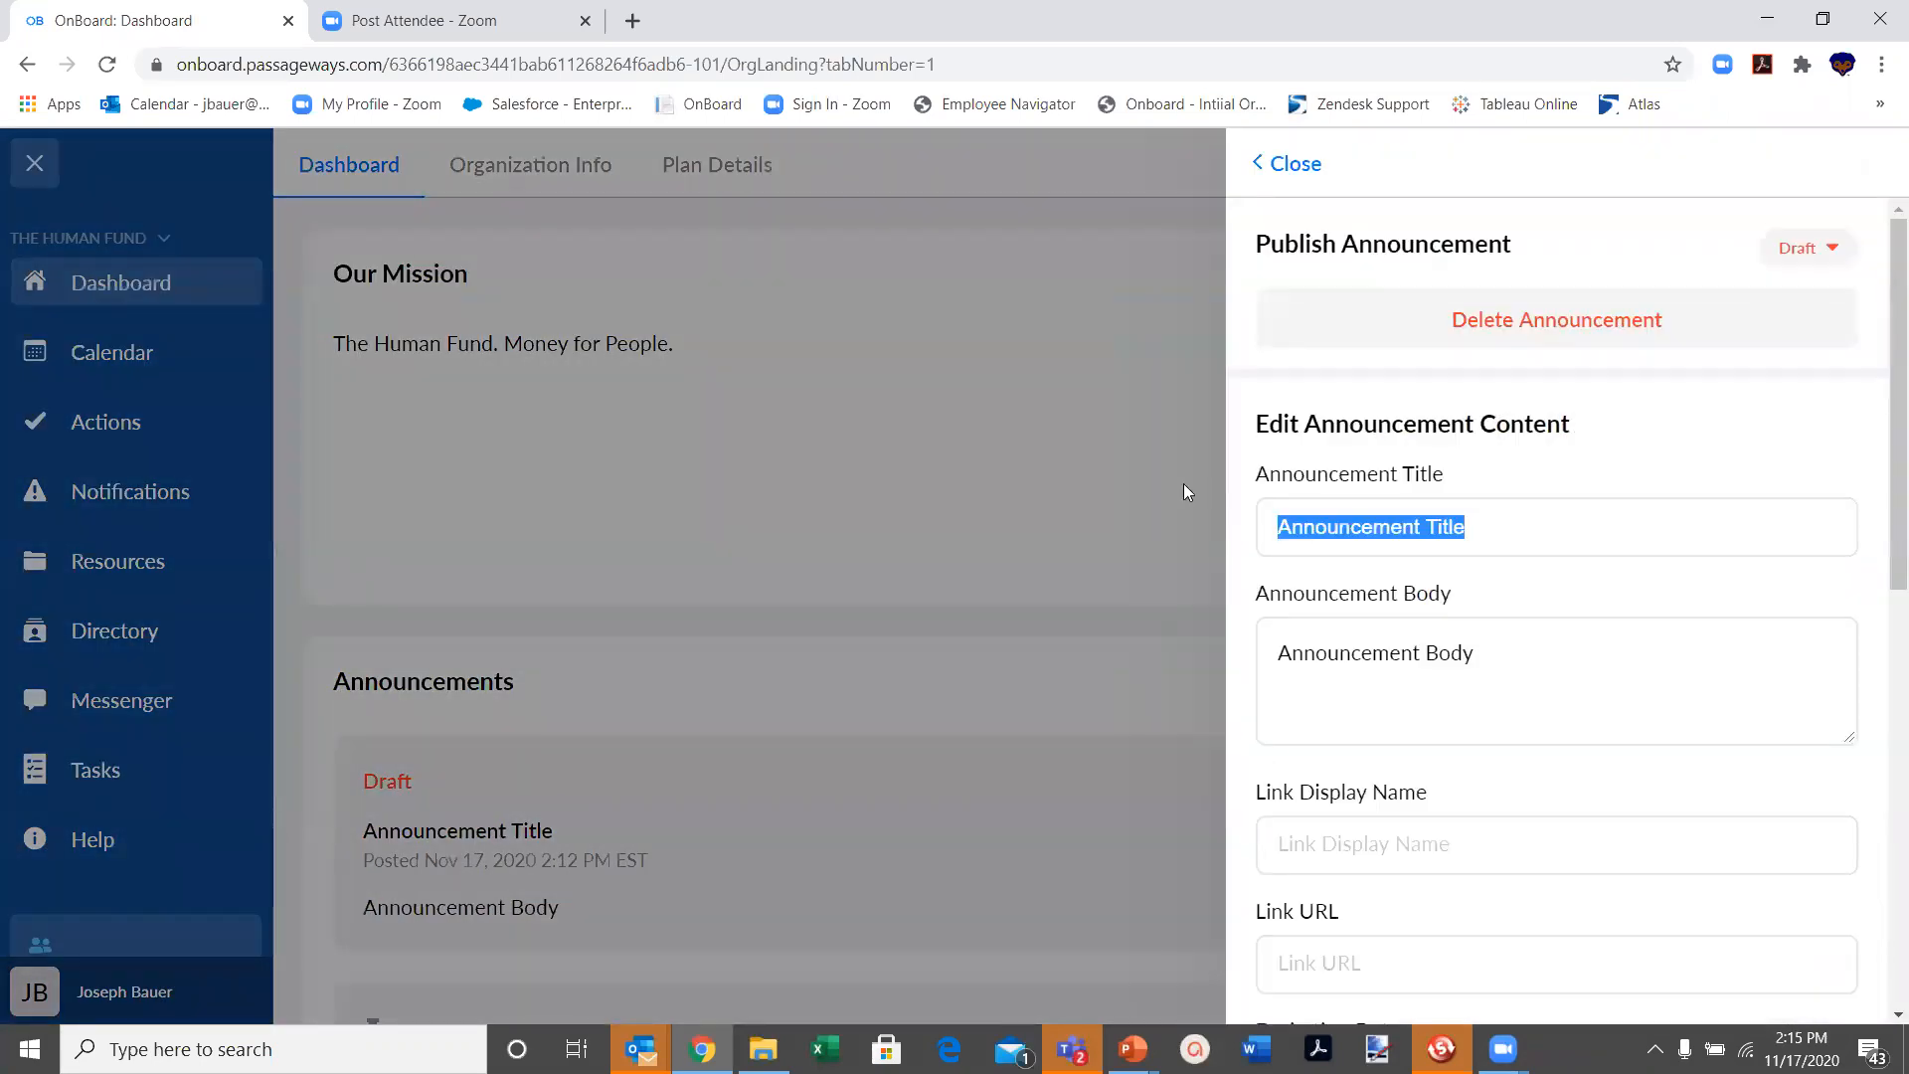
pyautogui.write('announcement')
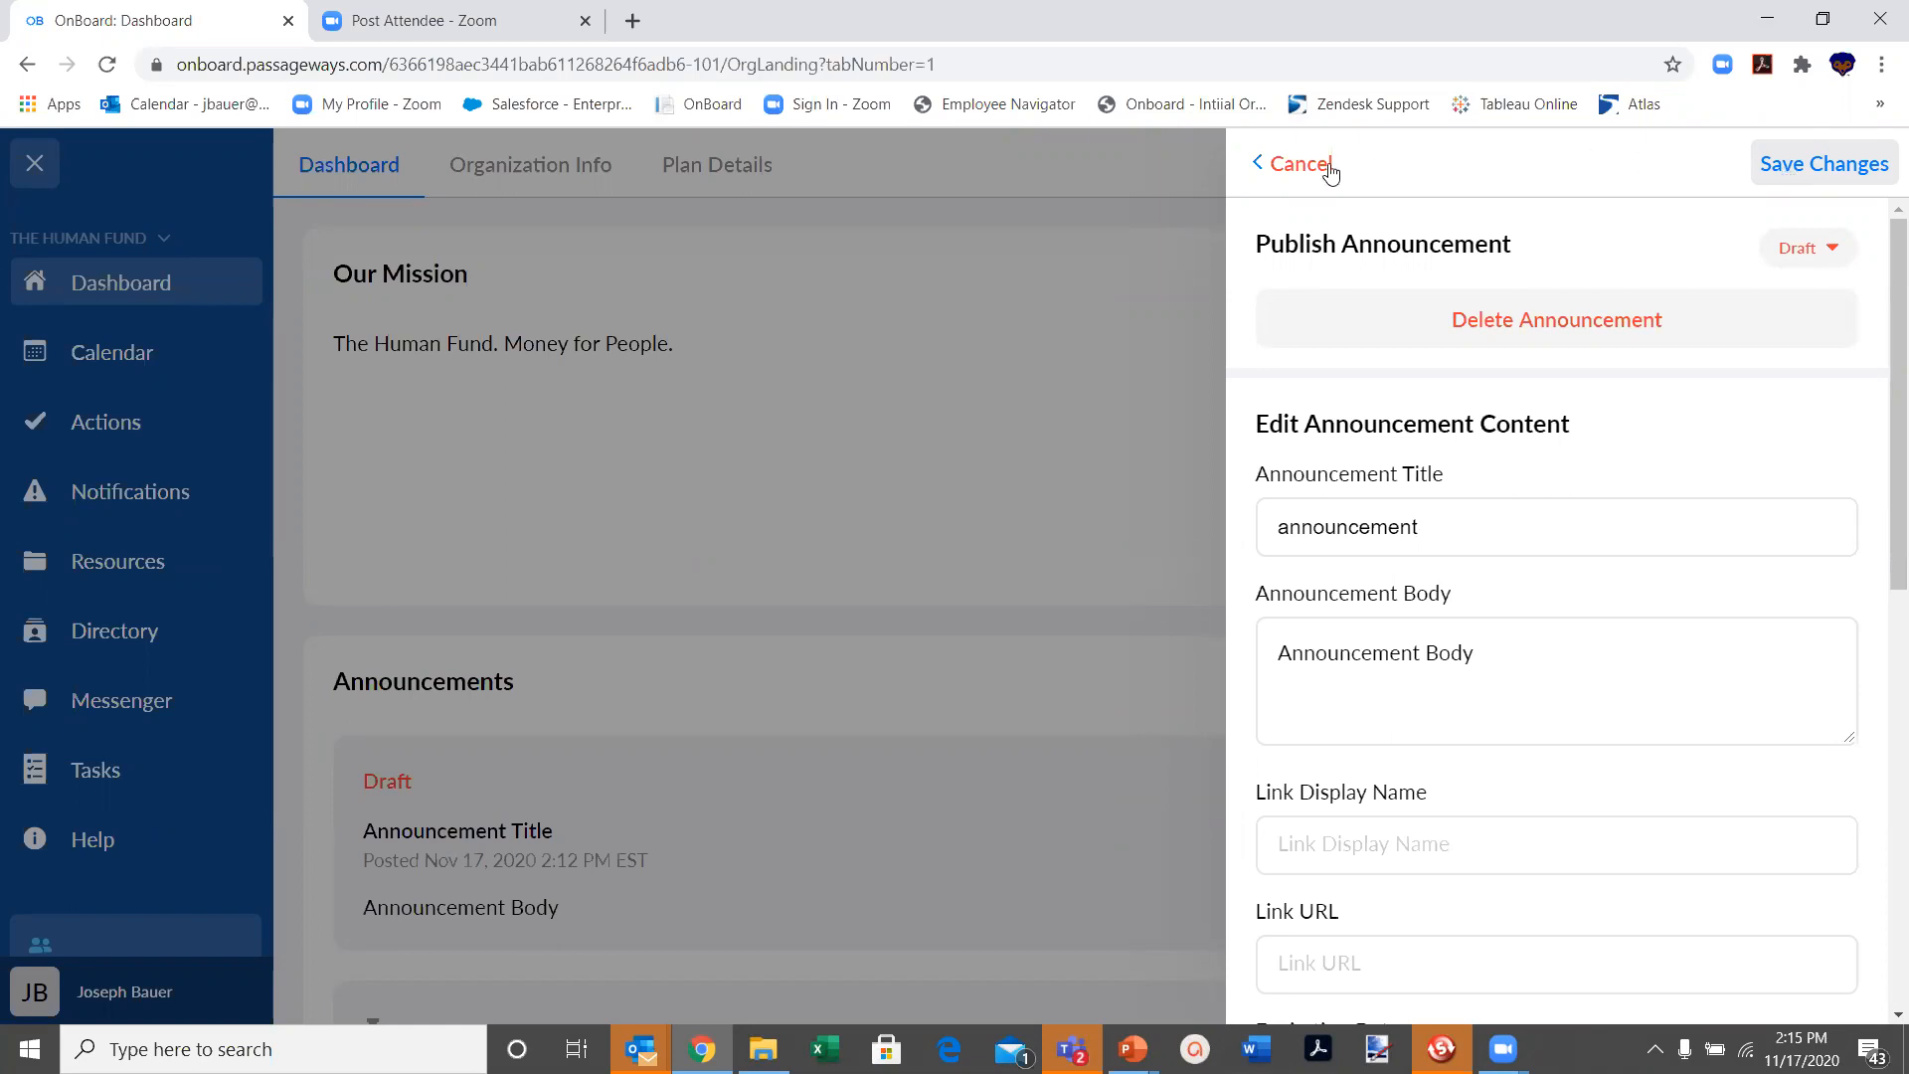
pyautogui.click(1298, 168)
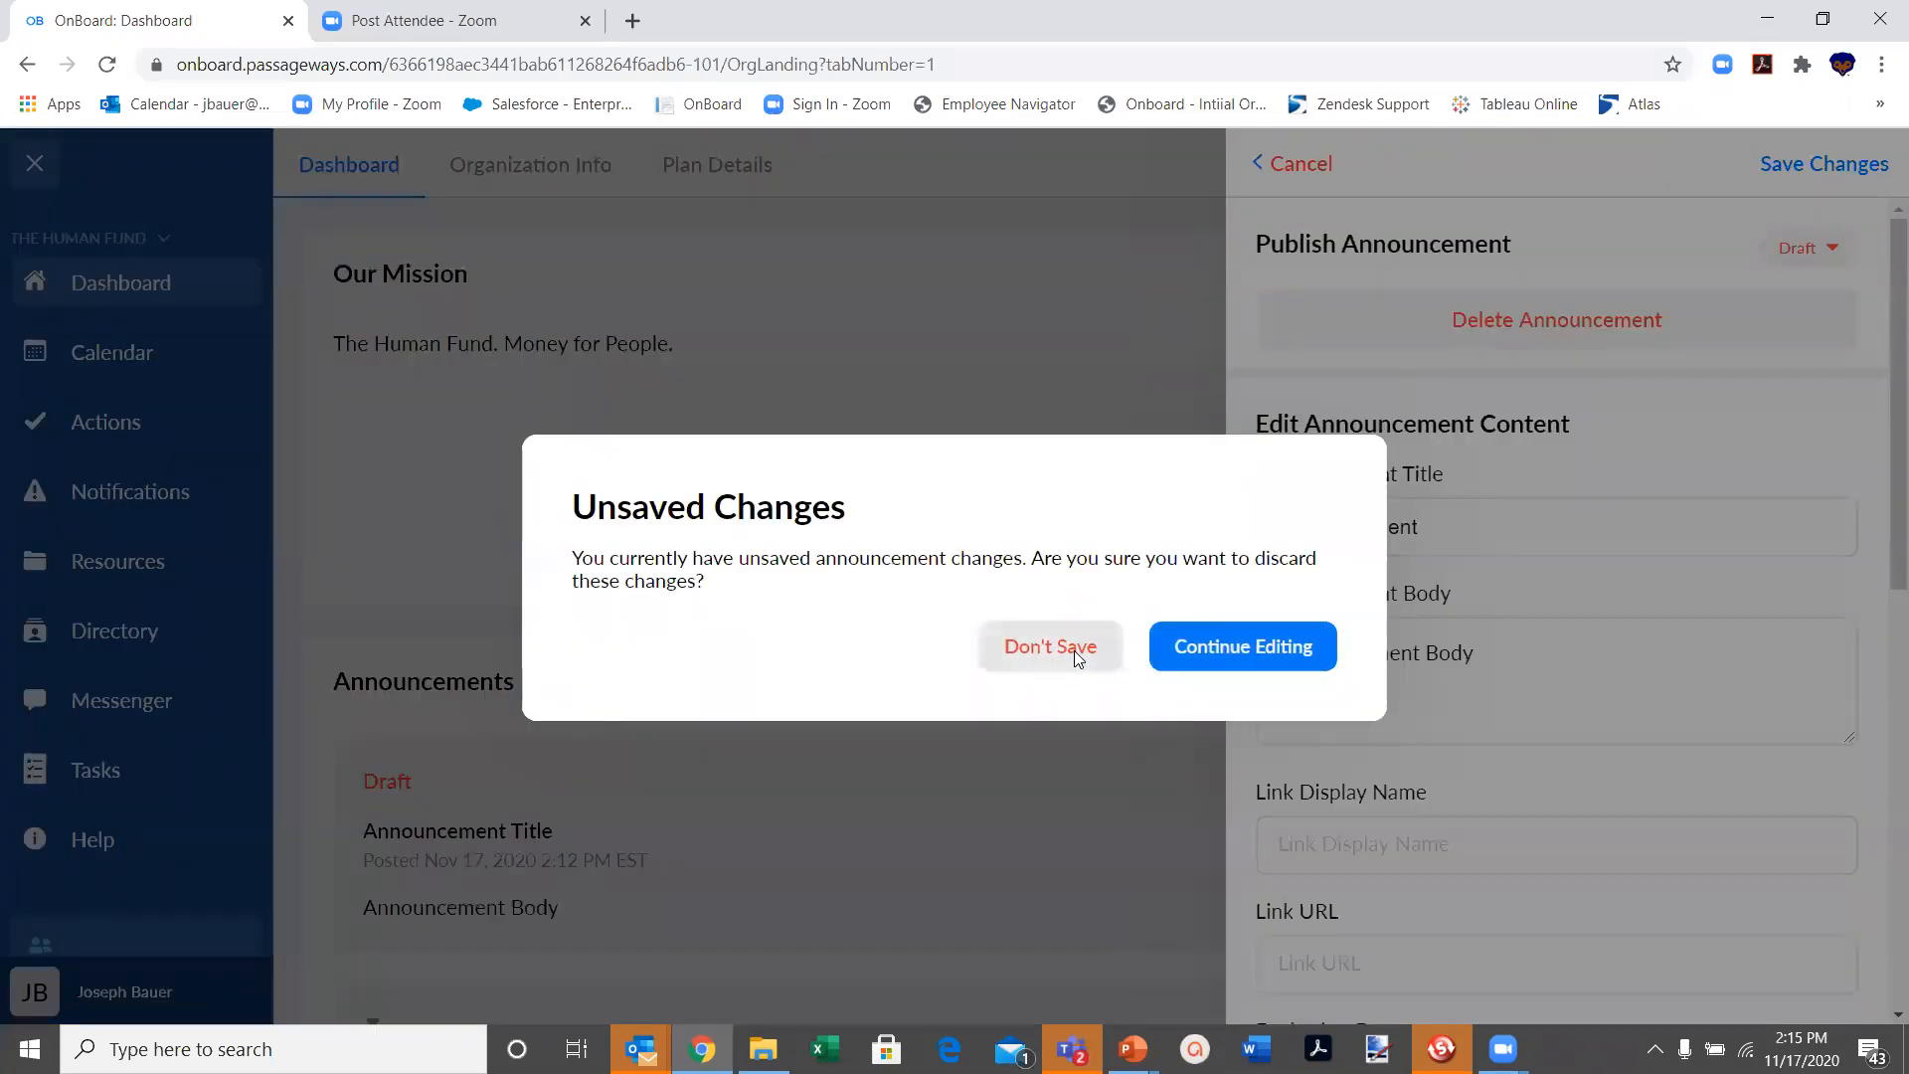
pyautogui.click(1072, 665)
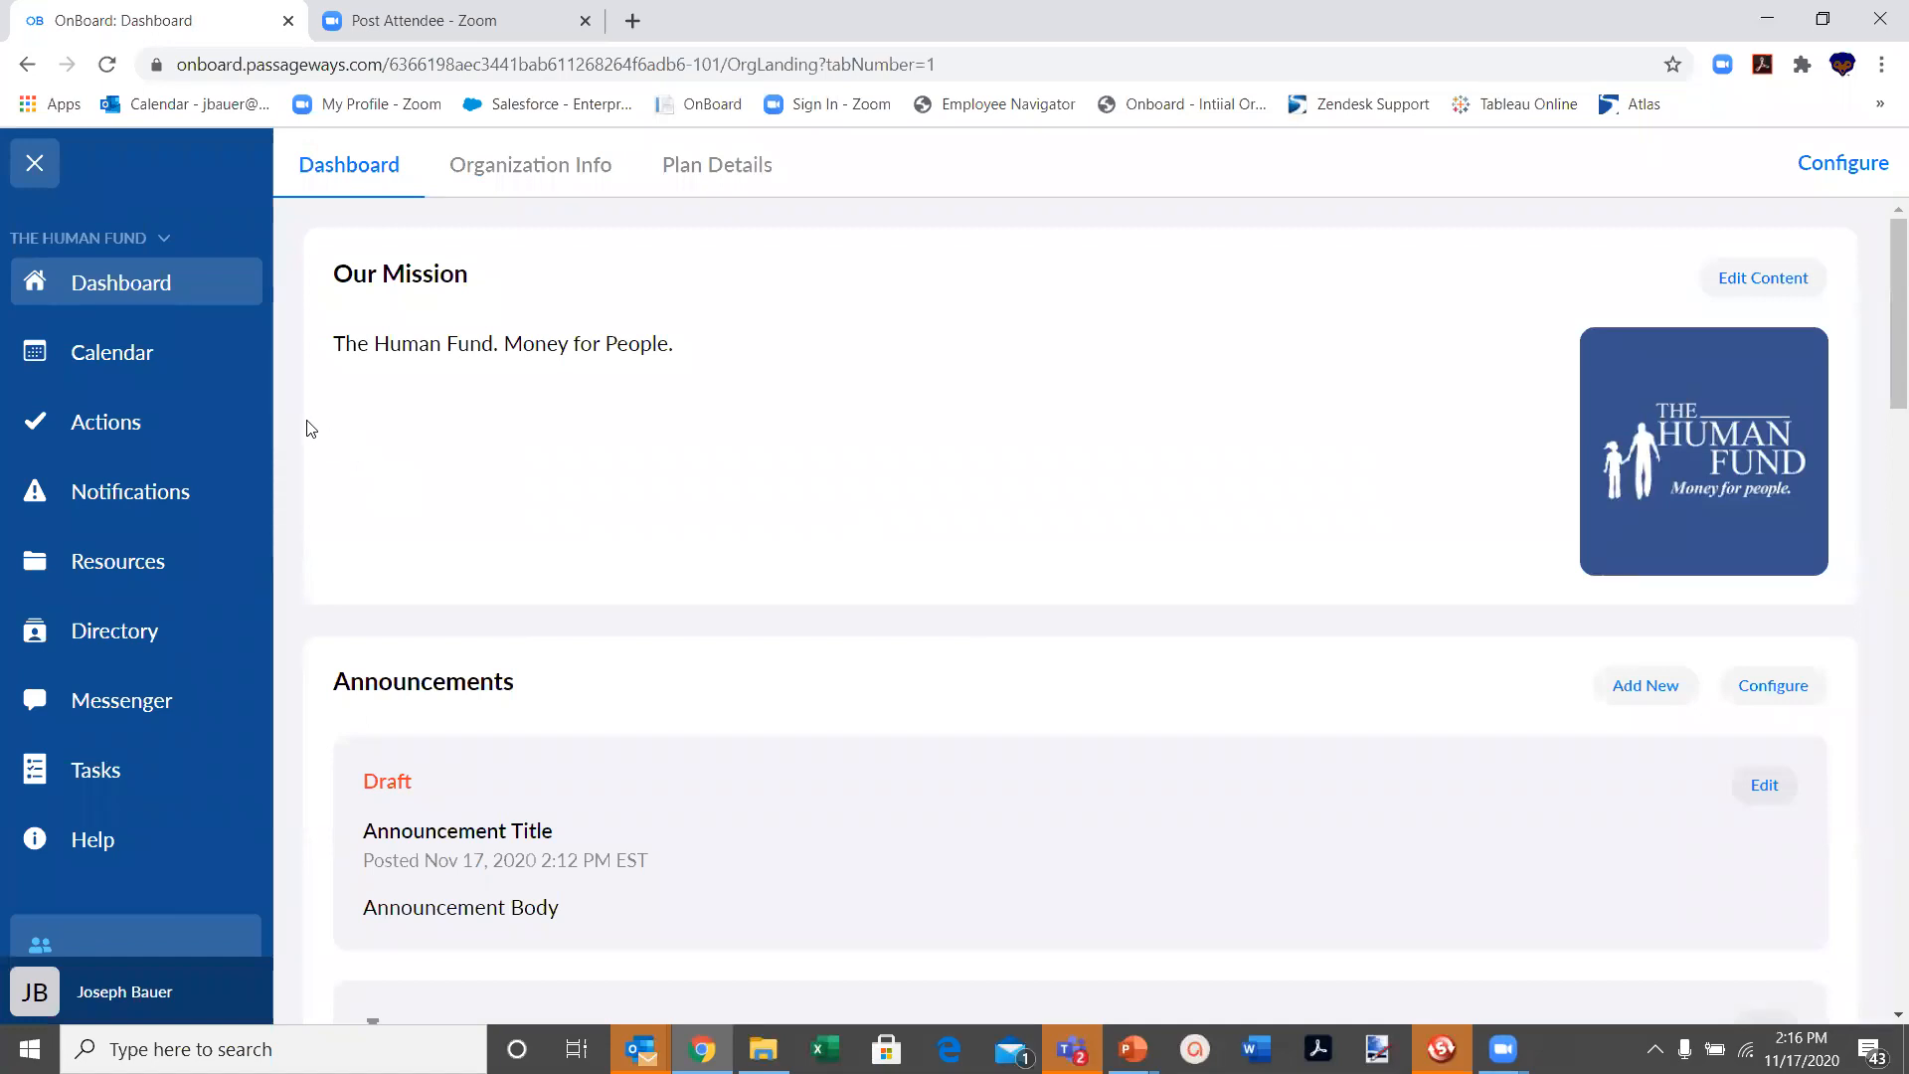
# Create a new approval in Actions, name it "test approval" and save it as a draft.
pyautogui.click(147, 438)
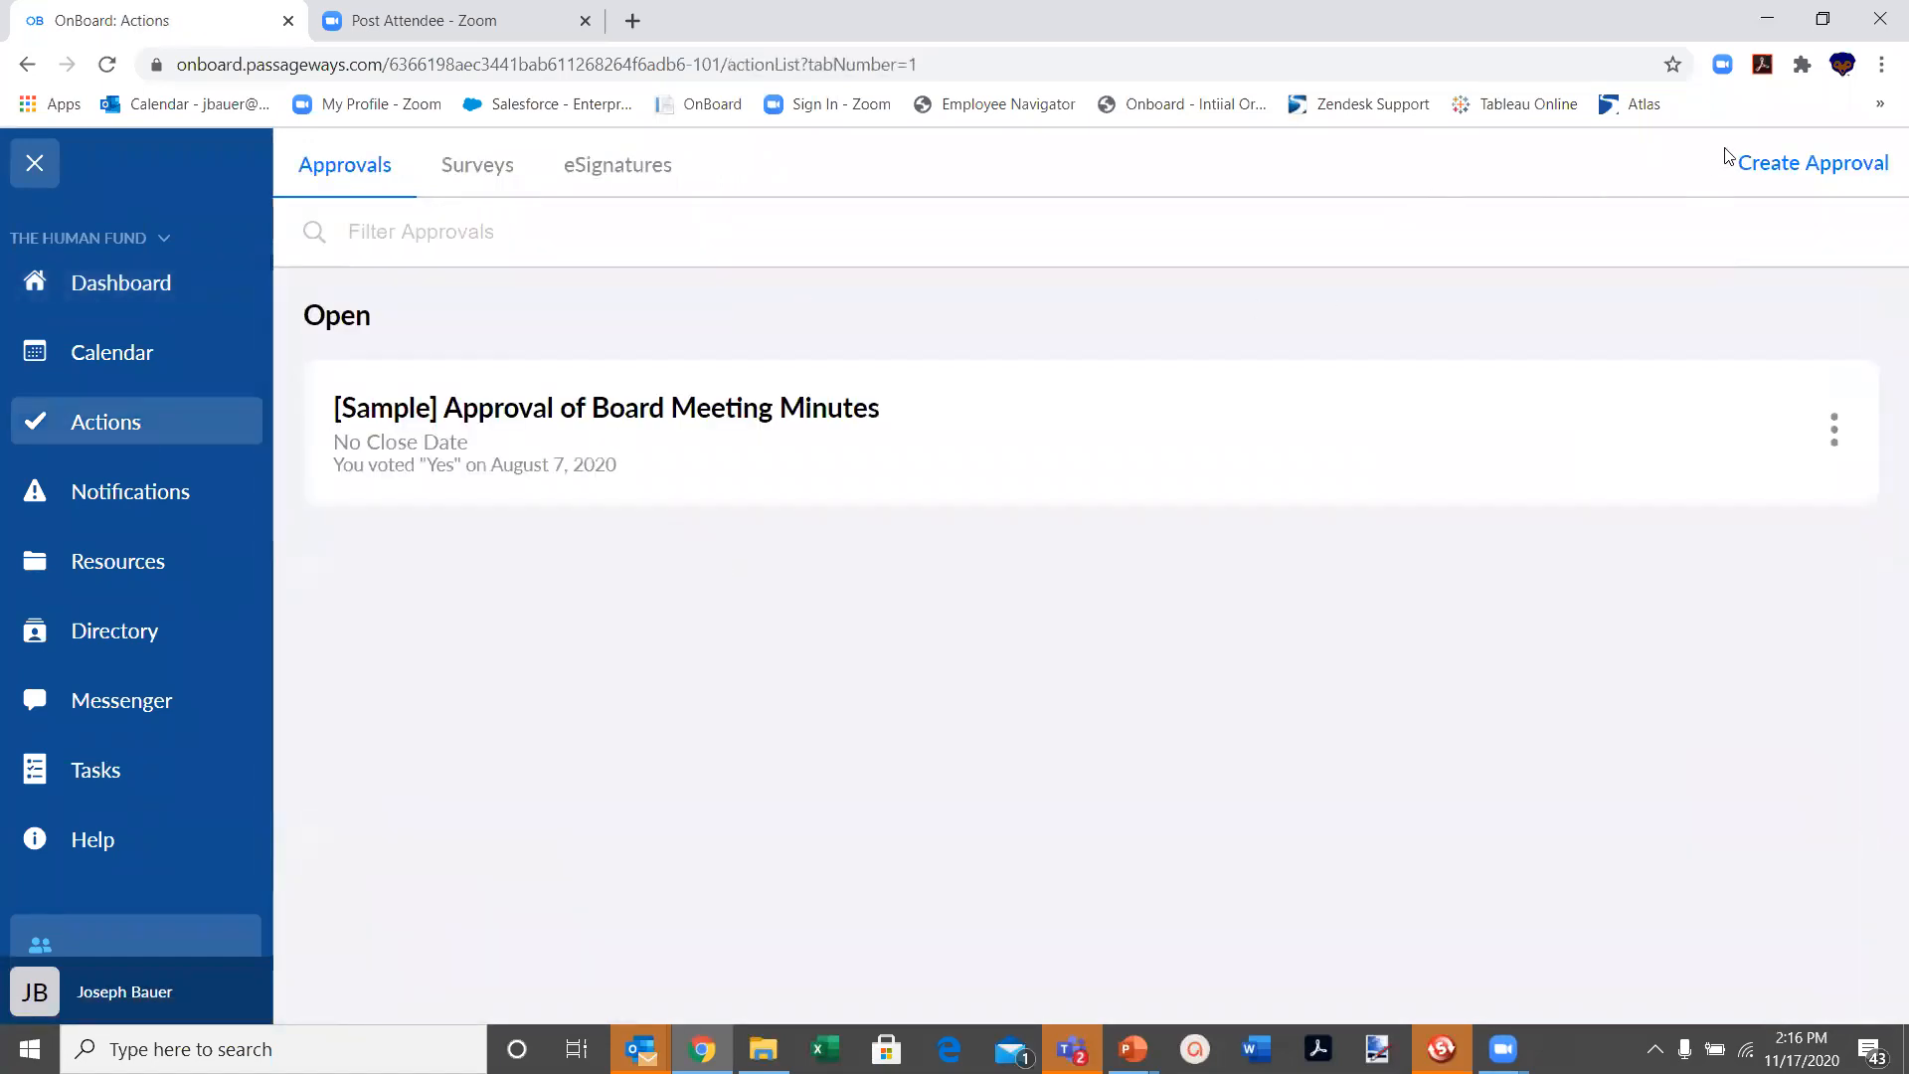
pyautogui.click(1762, 171)
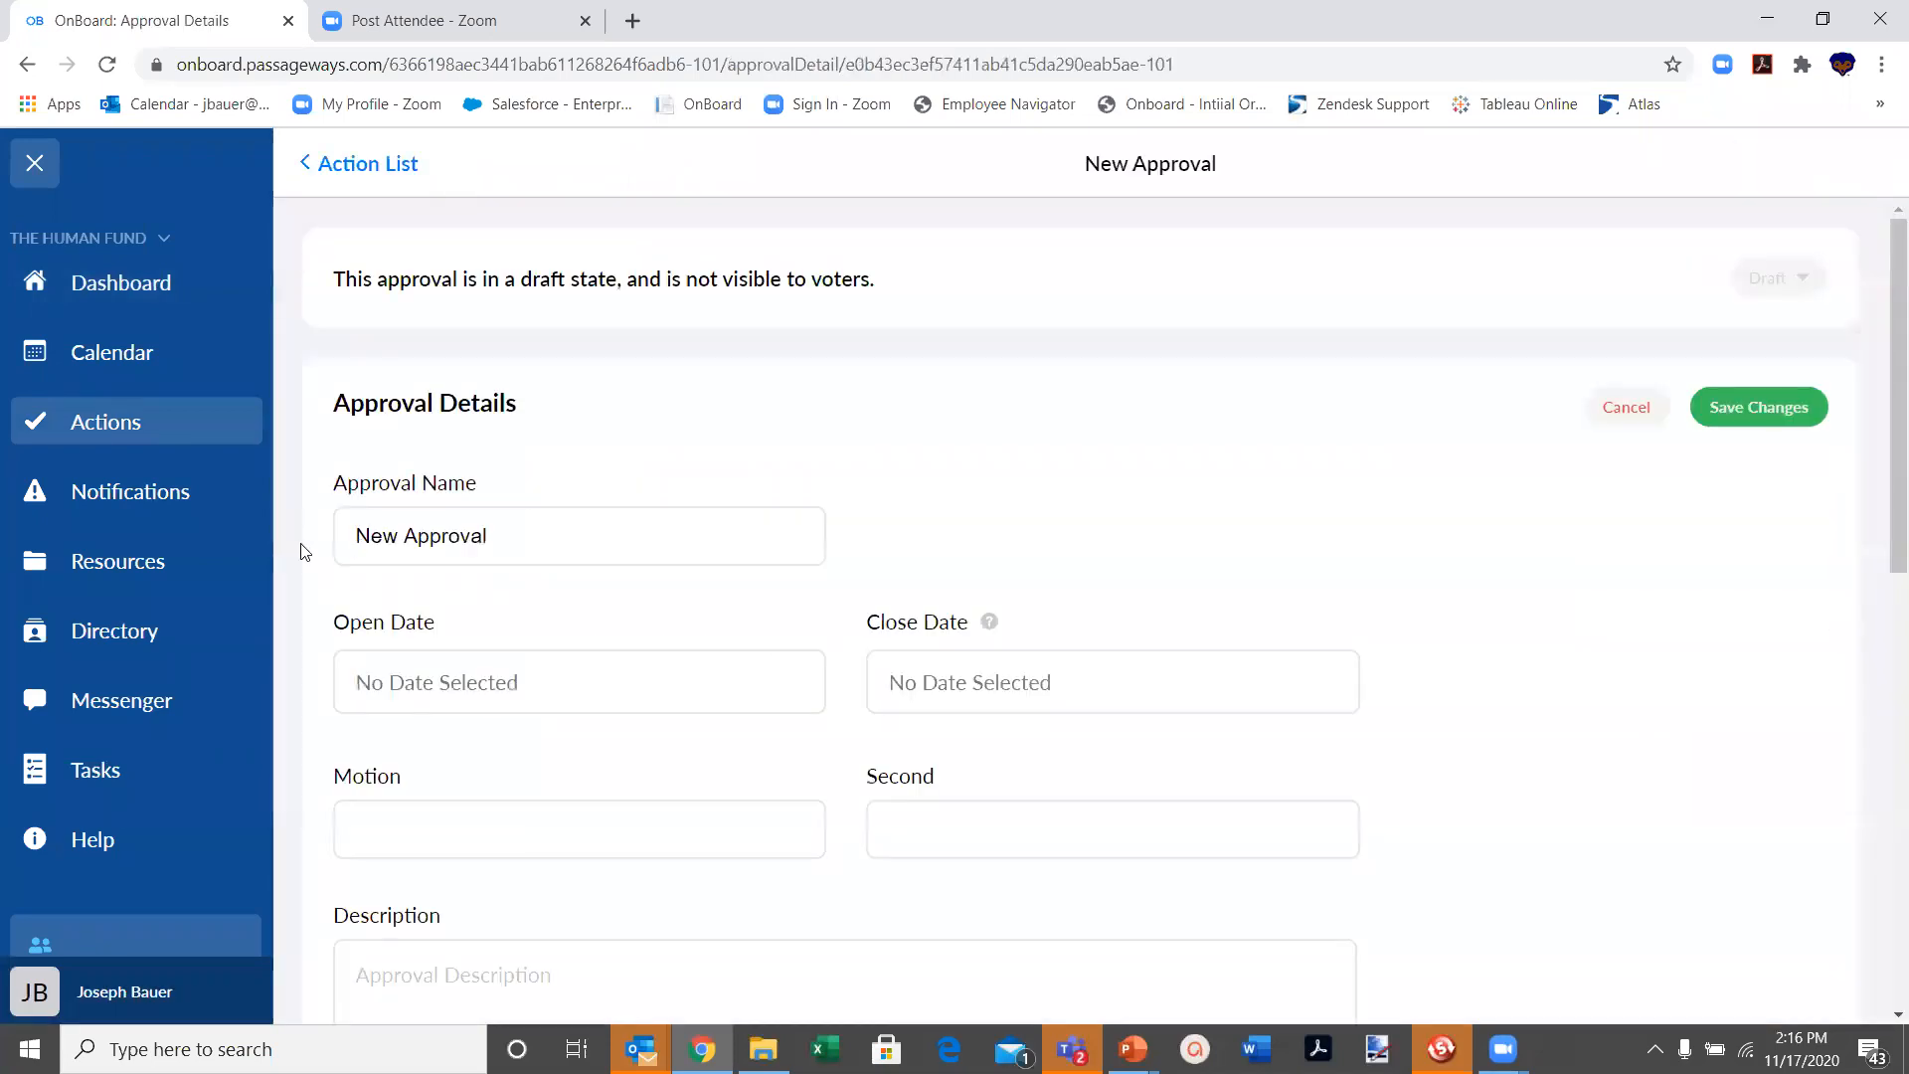
pyautogui.hotkey('ctrl', 'a')
pyautogui.write('test approval')
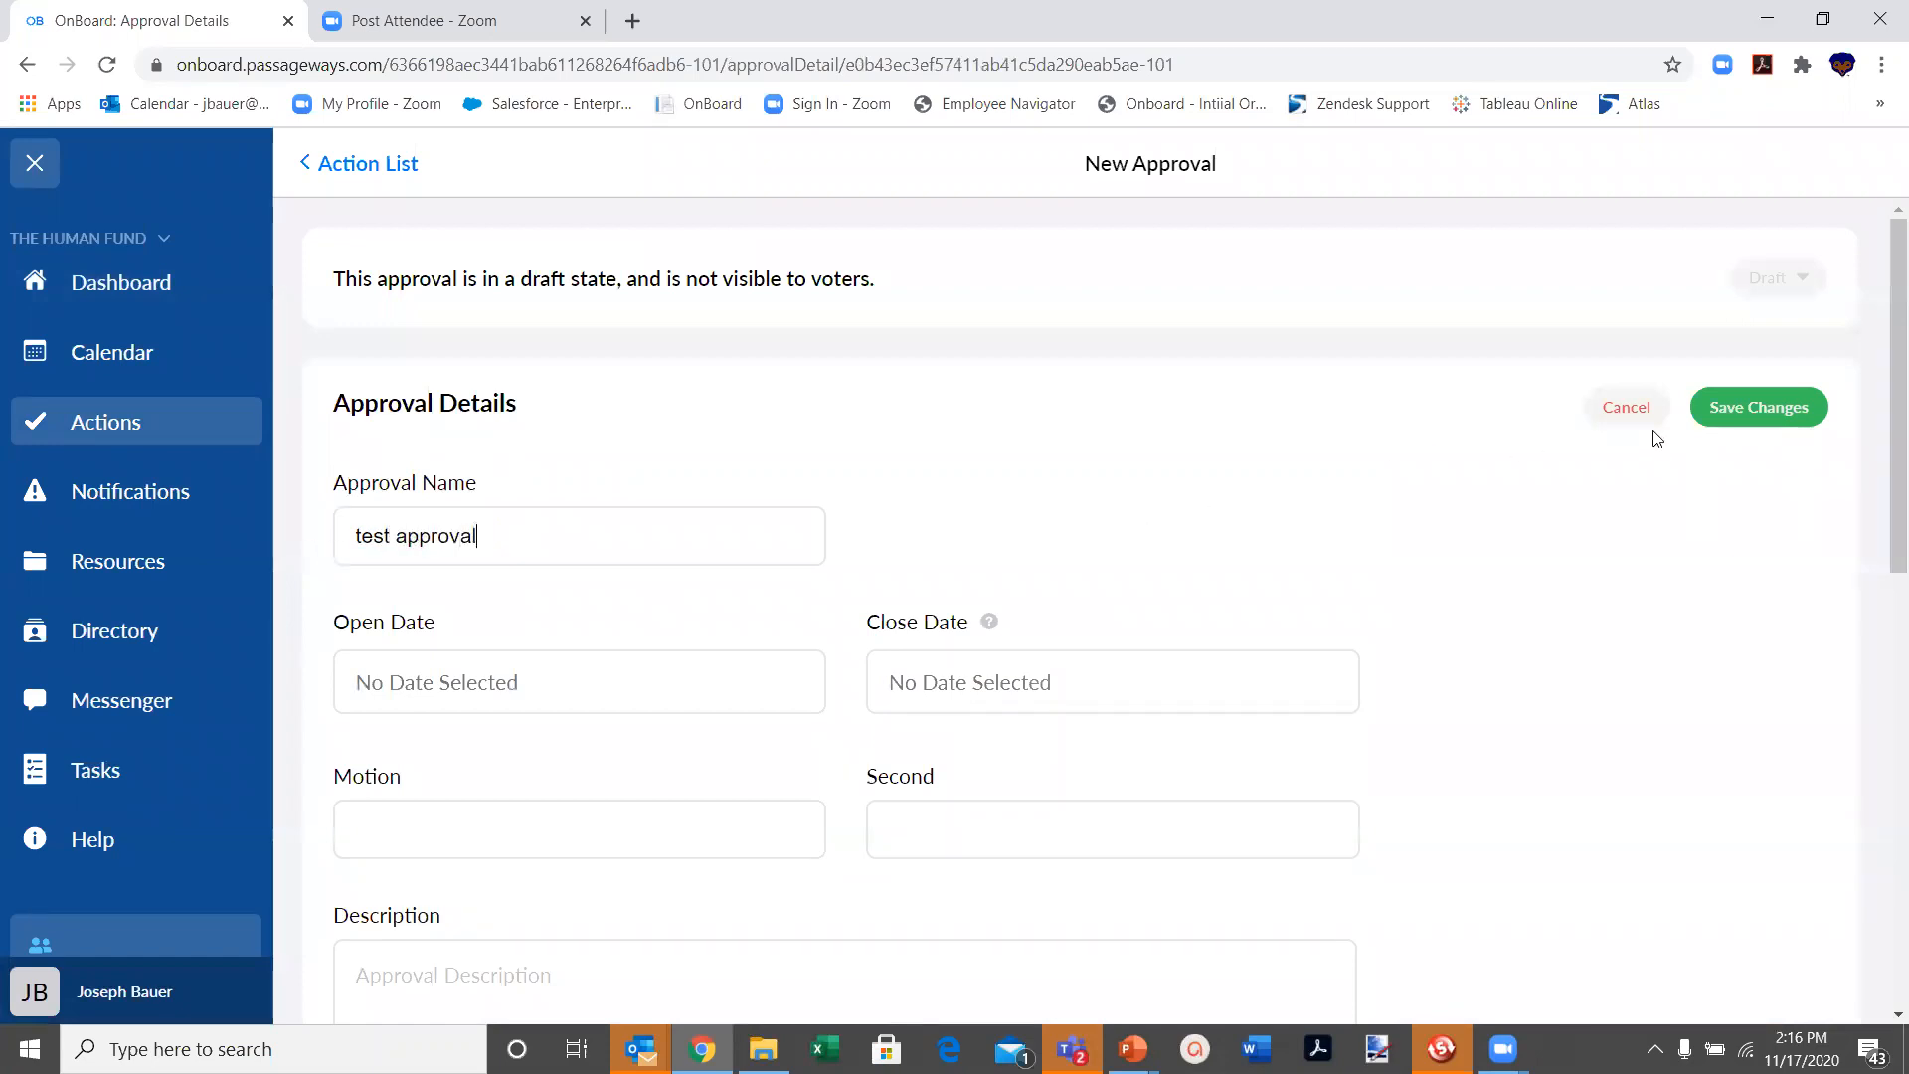
pyautogui.click(1739, 413)
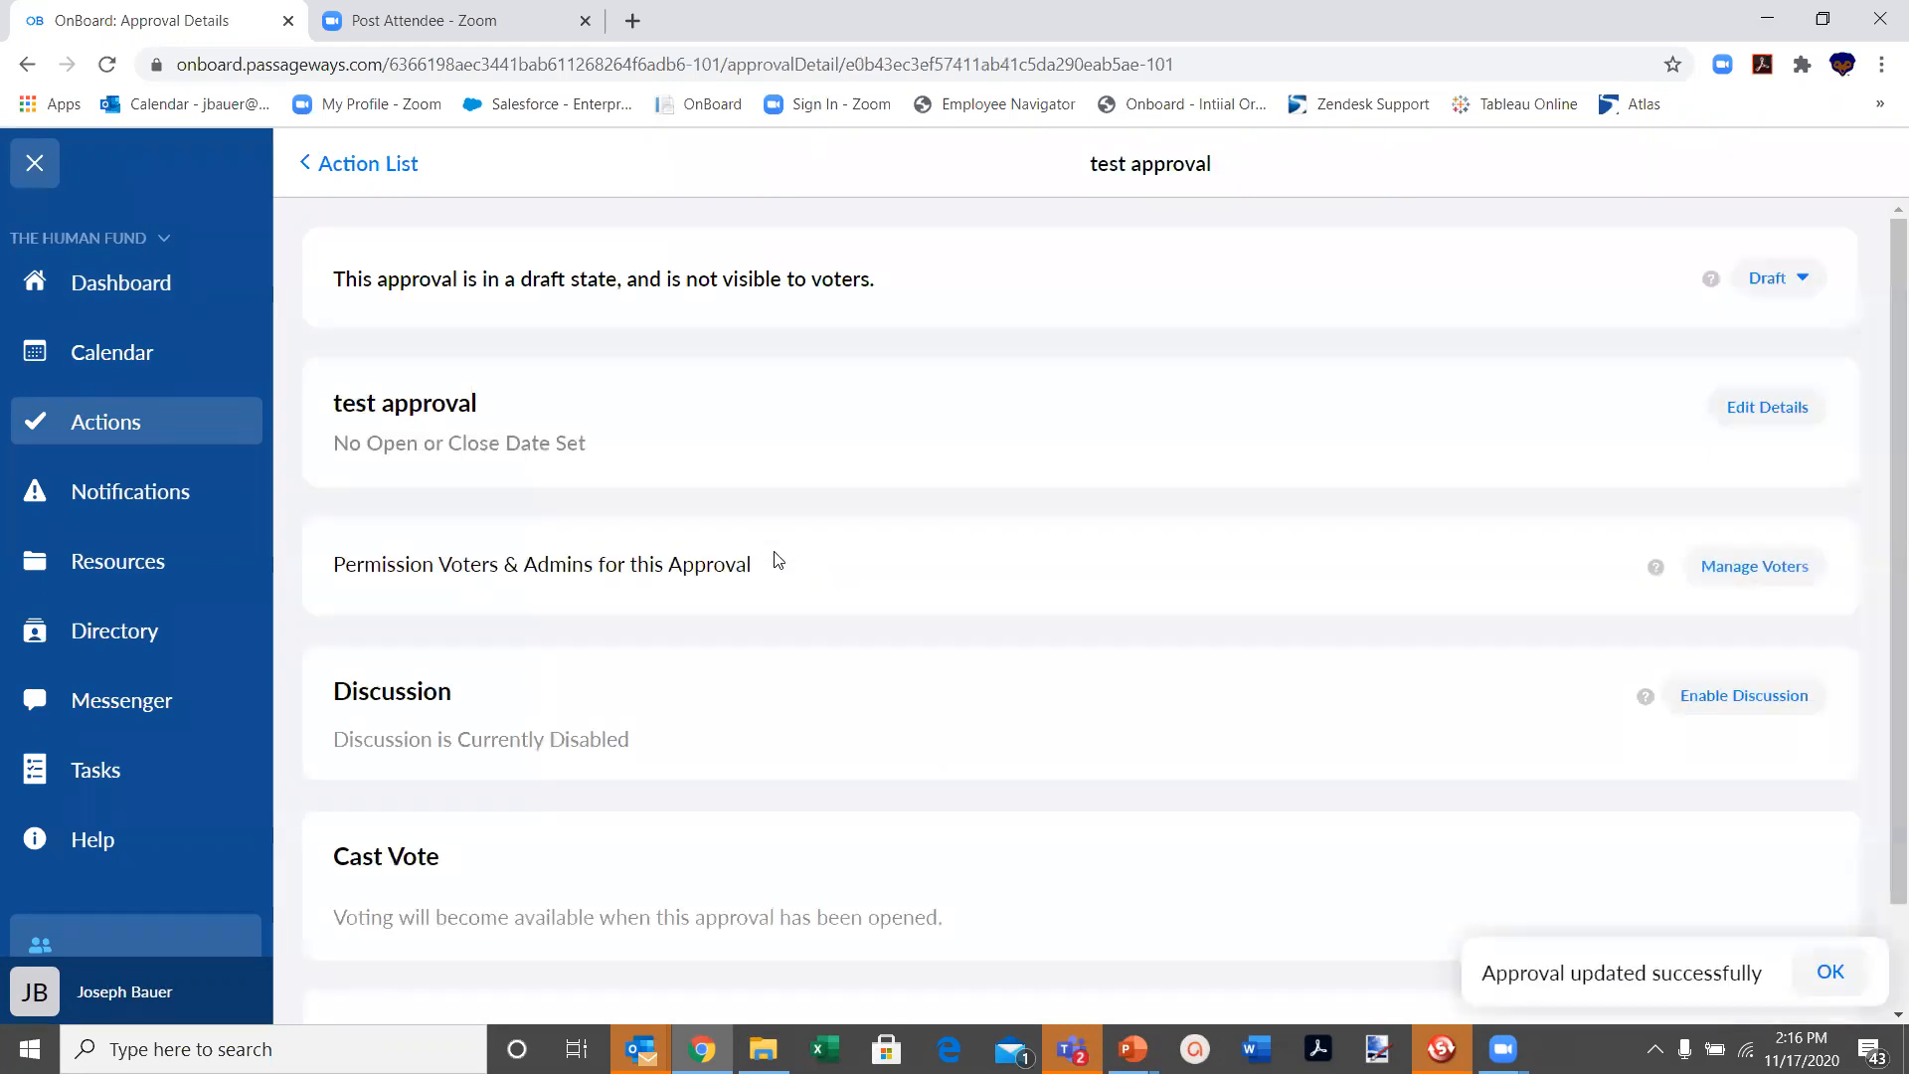
# Review the test approval's voter permissions, remaining sections and editable details.
pyautogui.click(1772, 569)
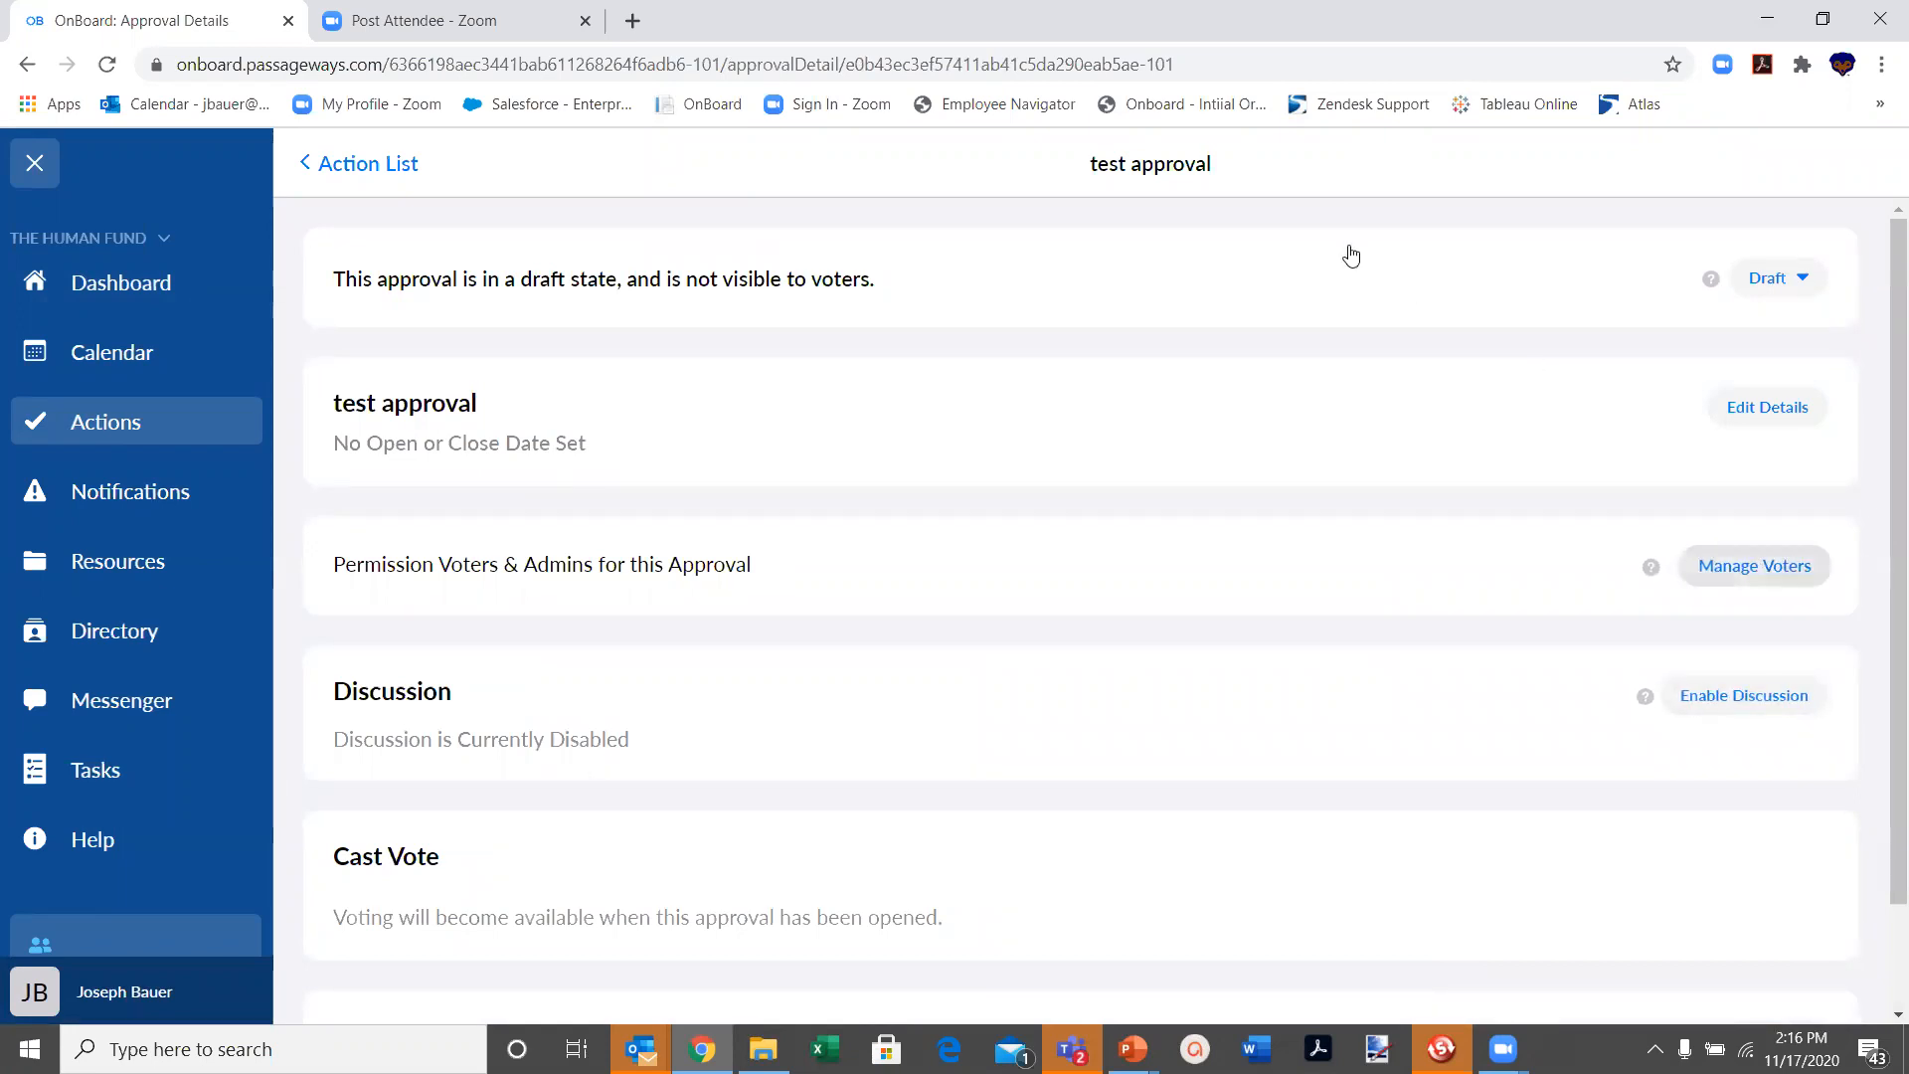
pyautogui.click(1270, 166)
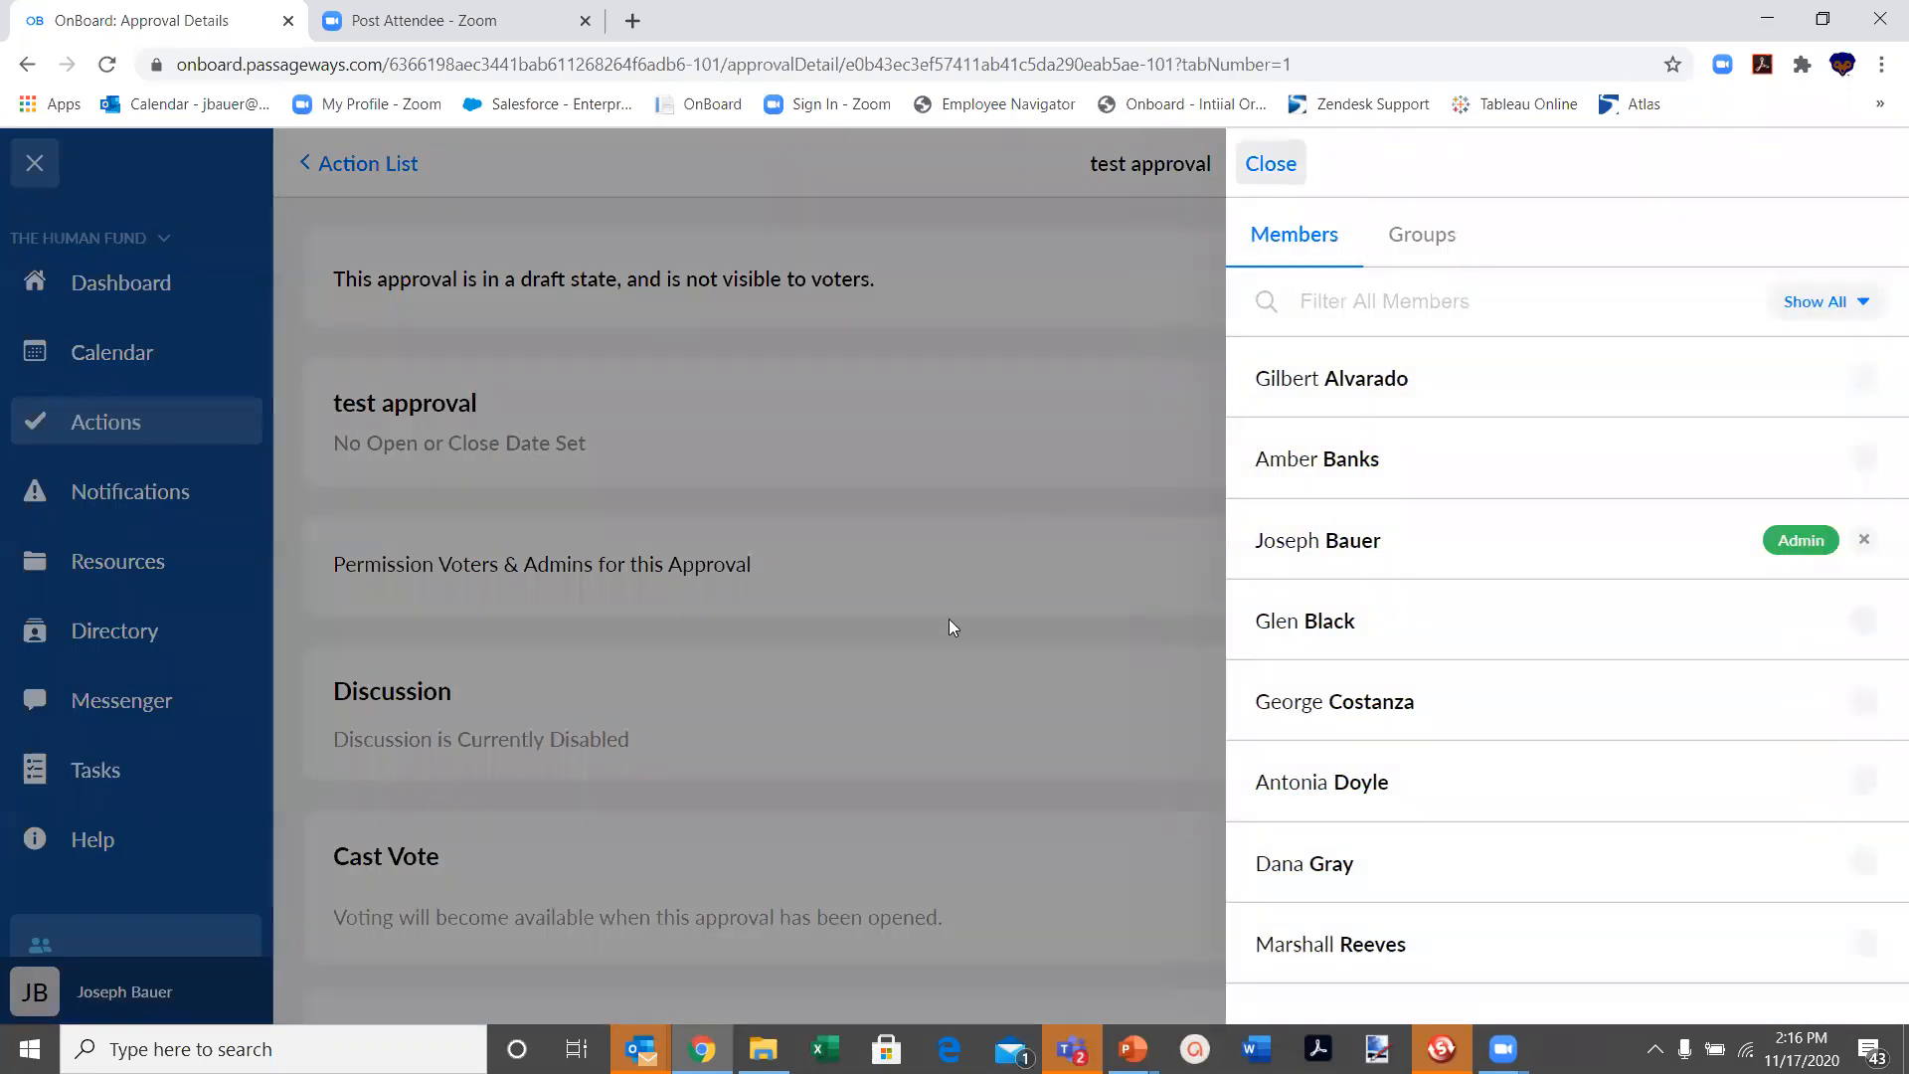
pyautogui.scroll(-1, 951, 647)
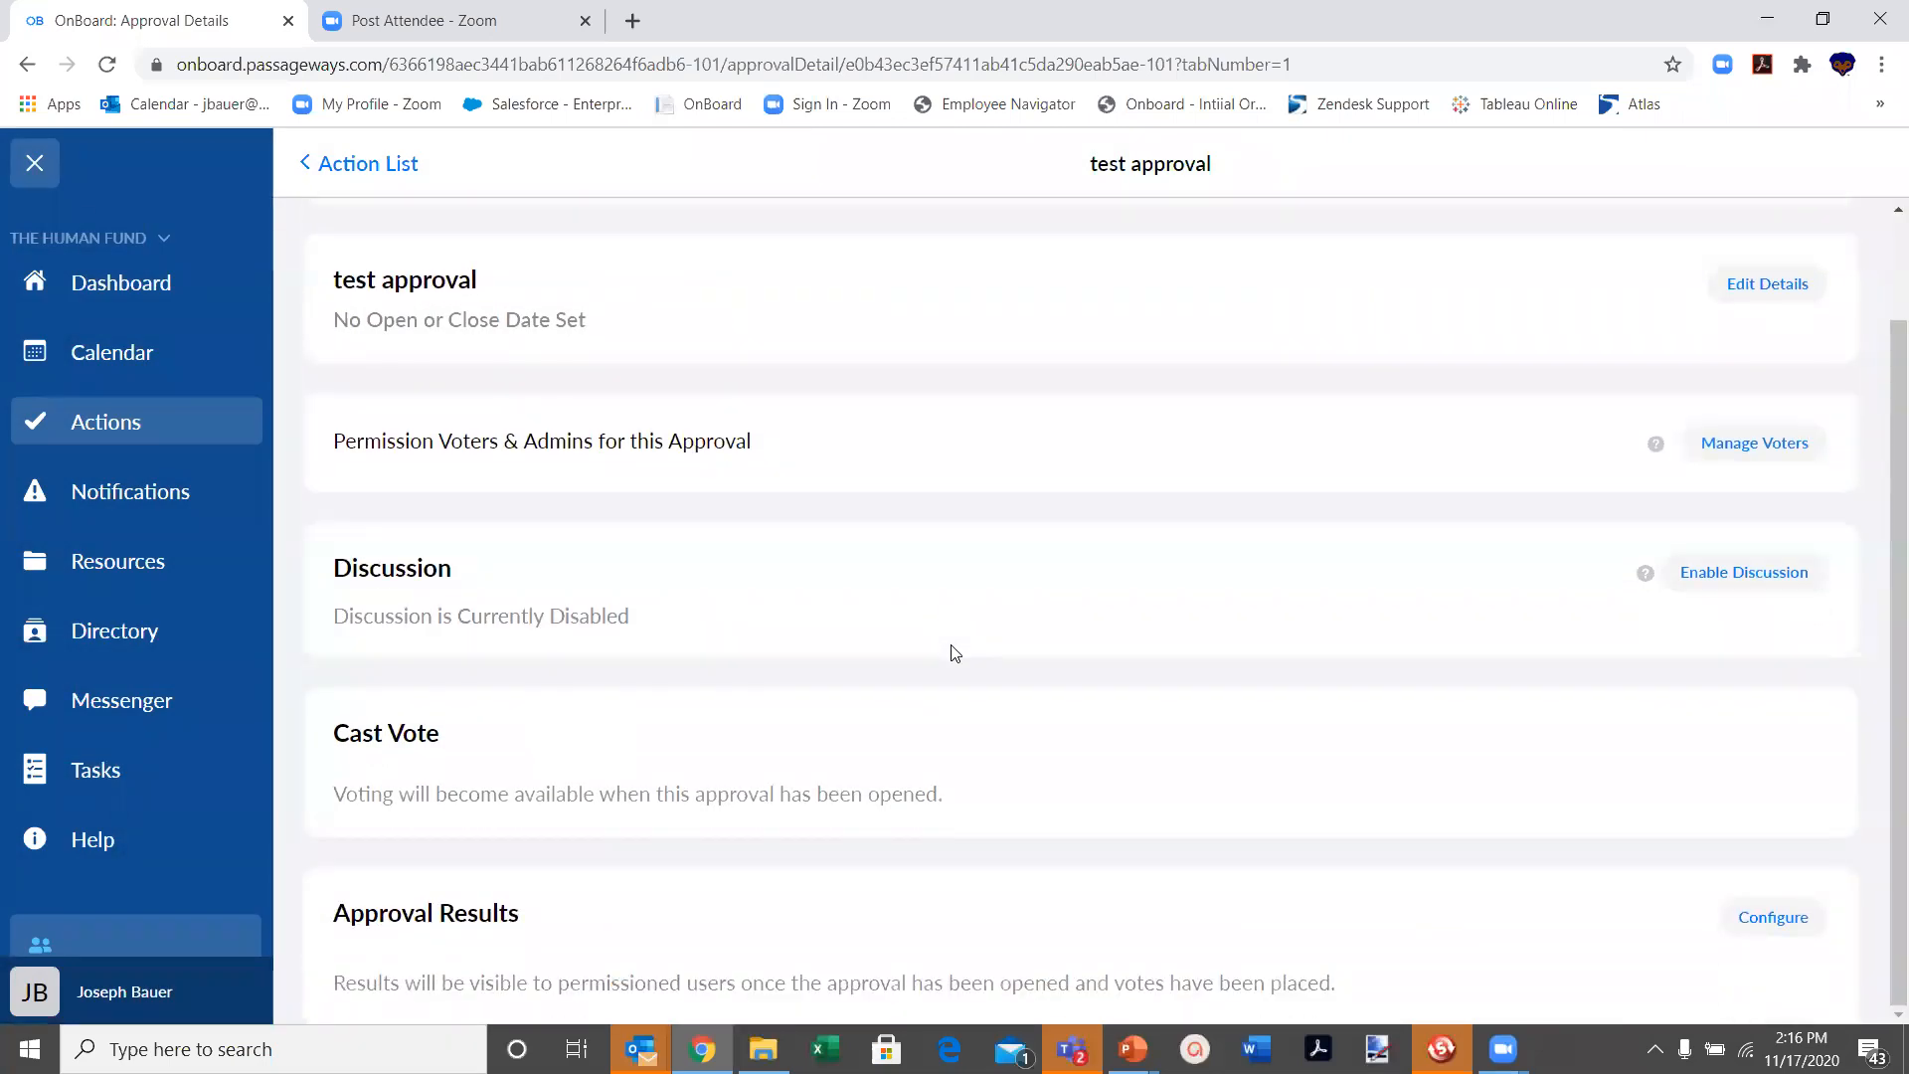
pyautogui.scroll(1, 850, 571)
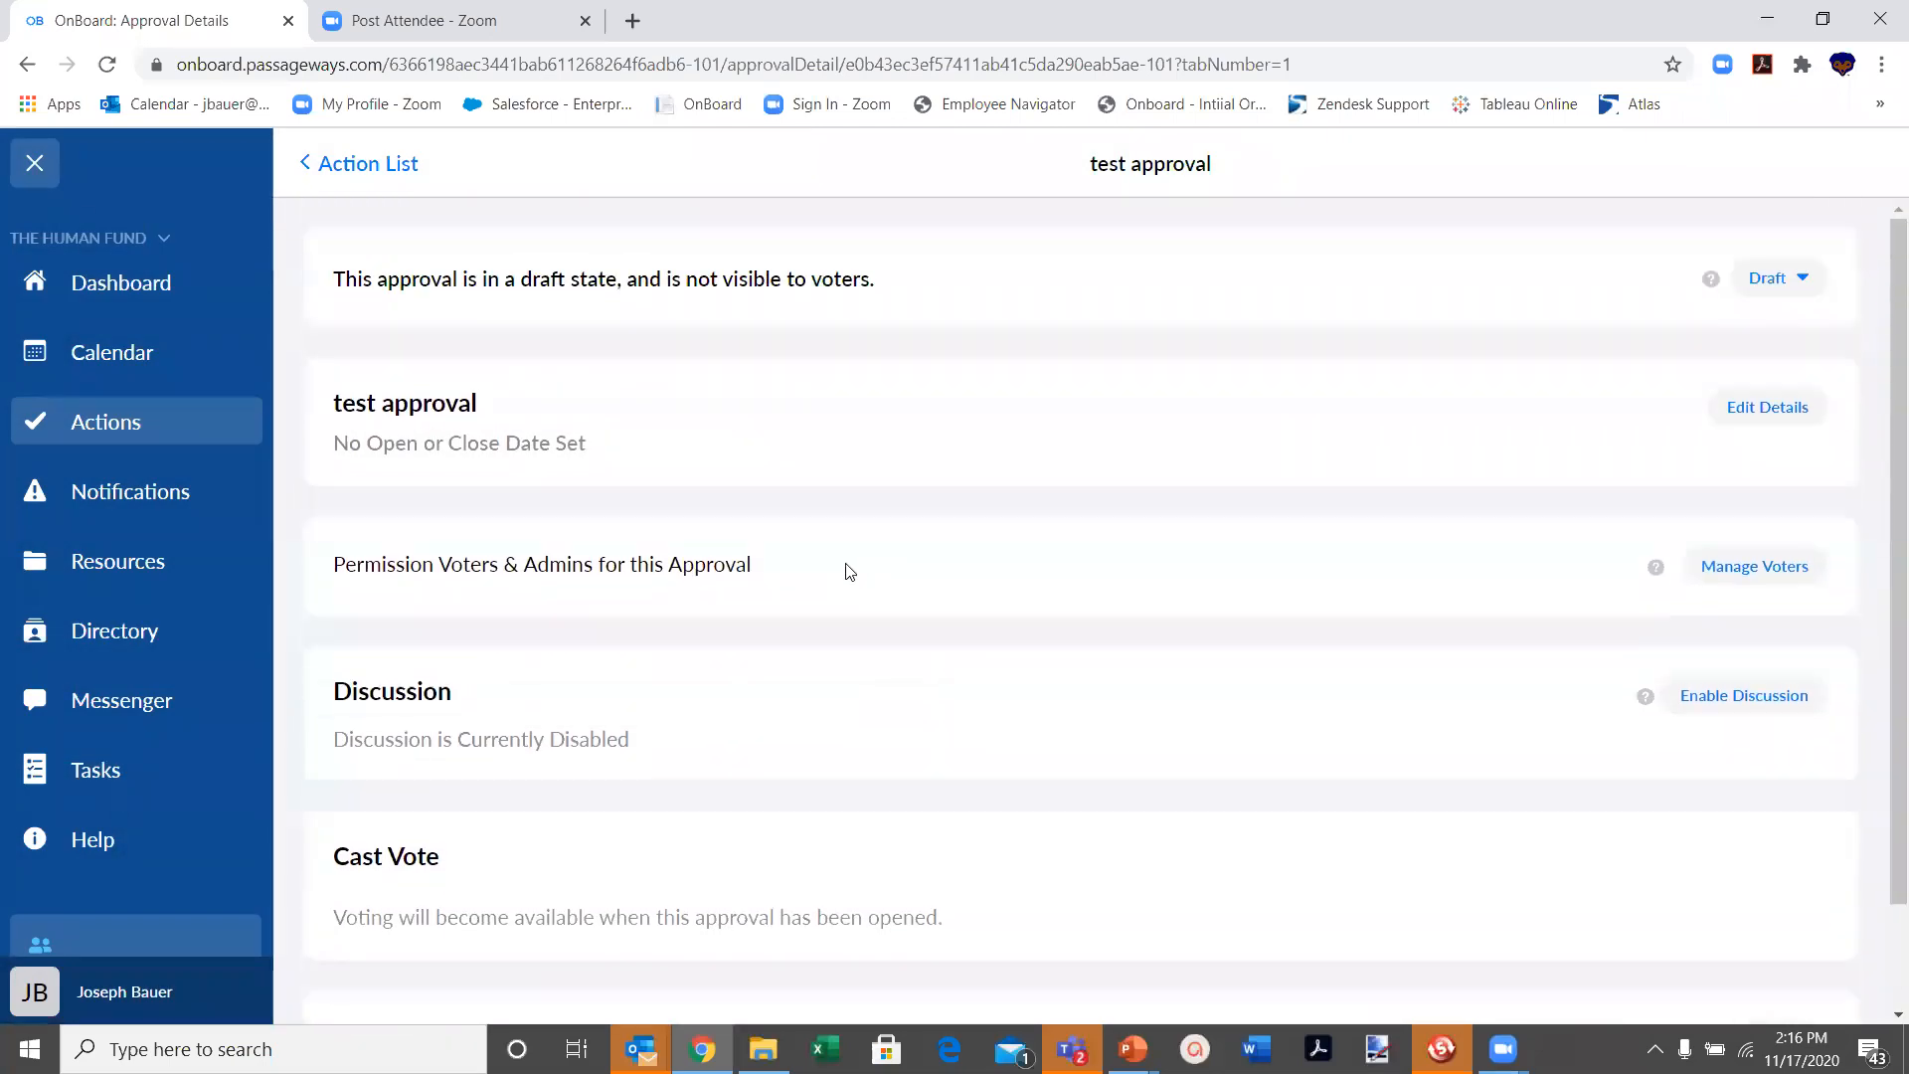
pyautogui.click(1798, 413)
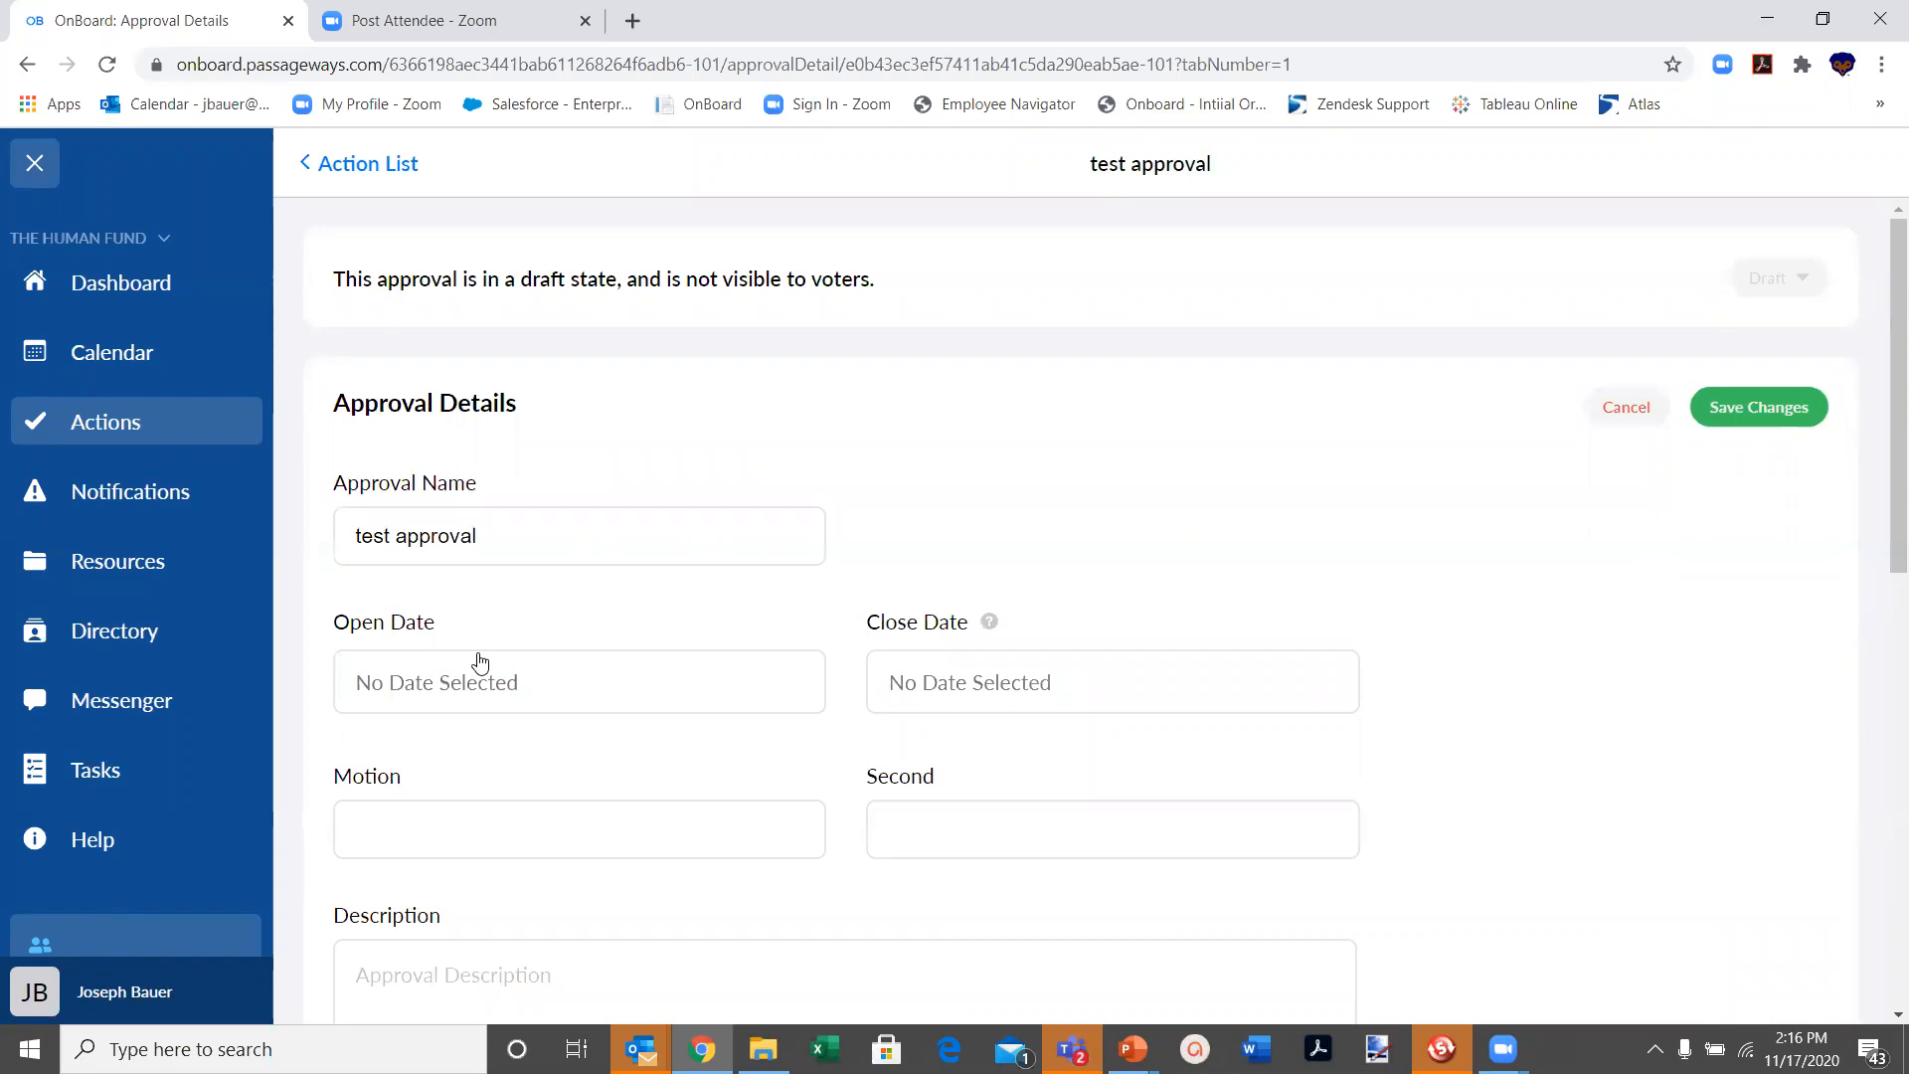
pyautogui.click(1758, 409)
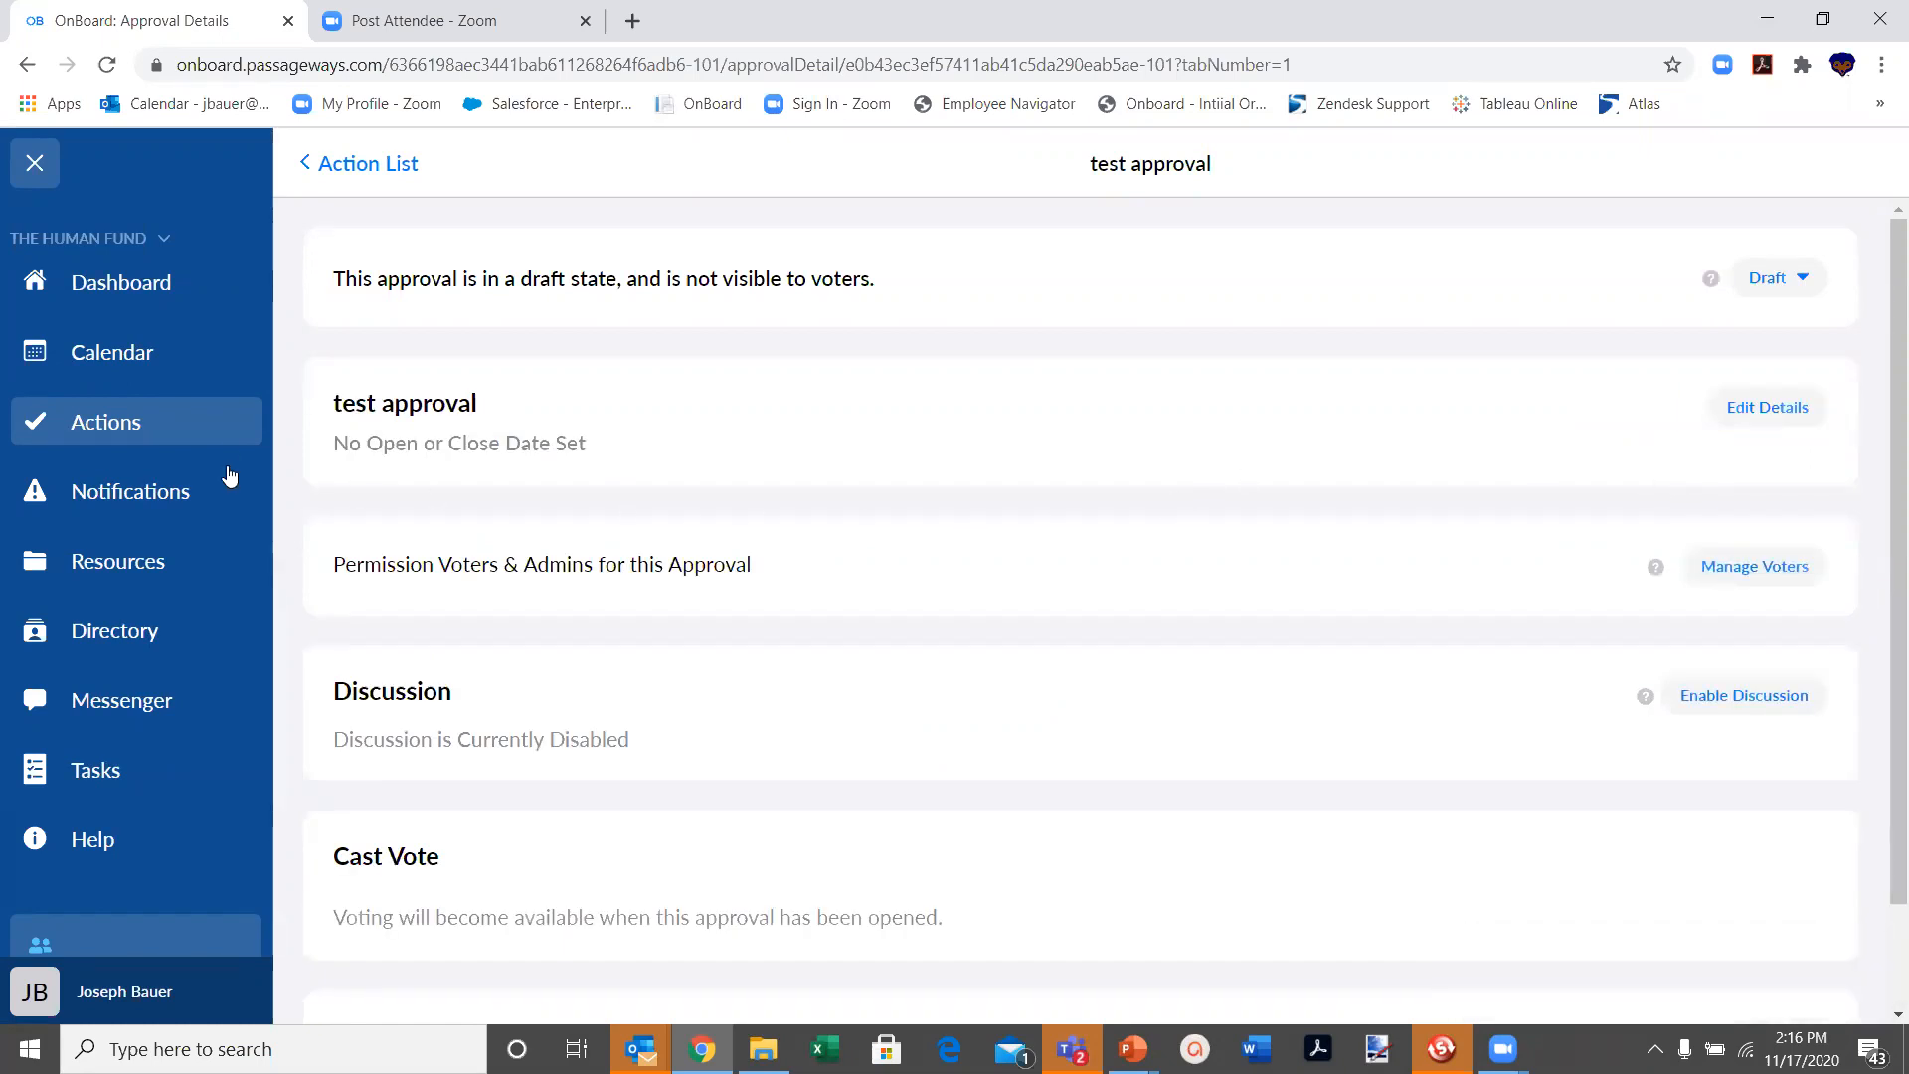
# Create a meeting in the calendar with the default title New Meeting and open its agenda composer.
pyautogui.click(131, 371)
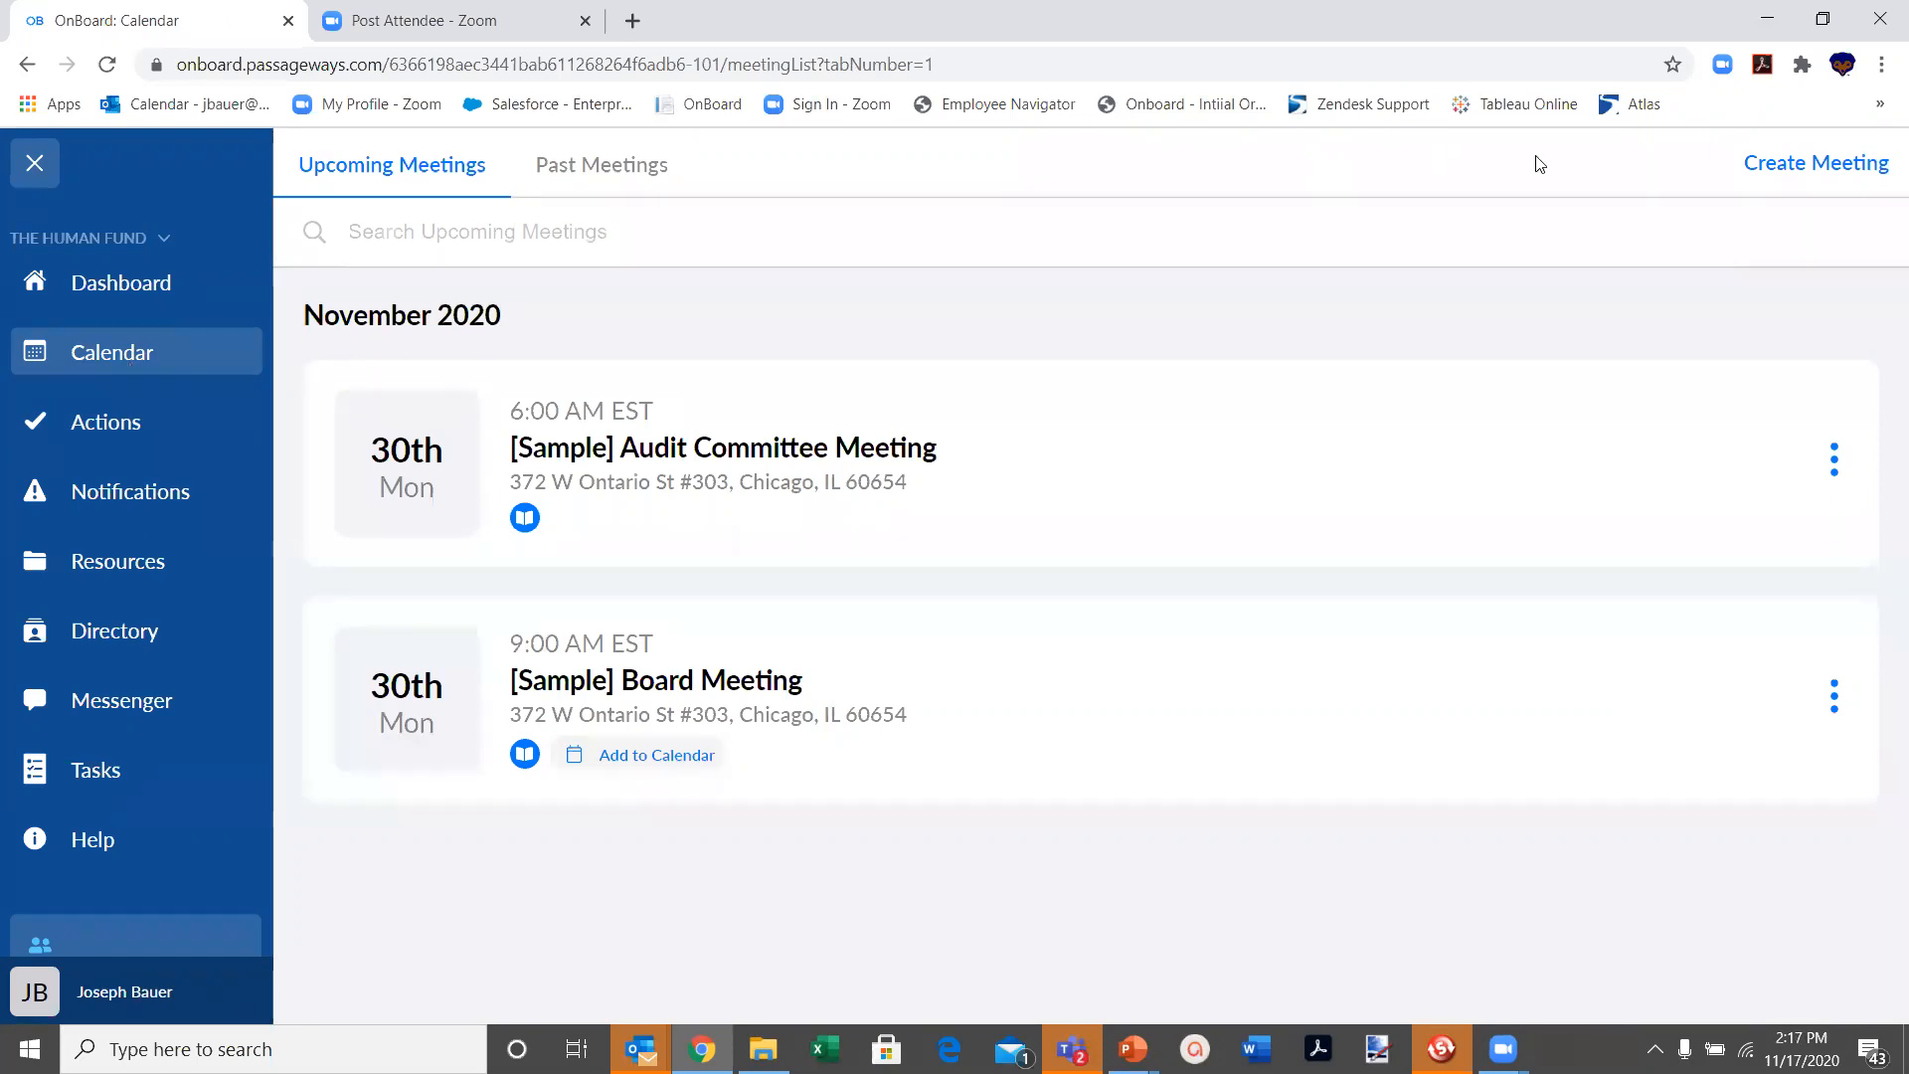
pyautogui.click(1854, 172)
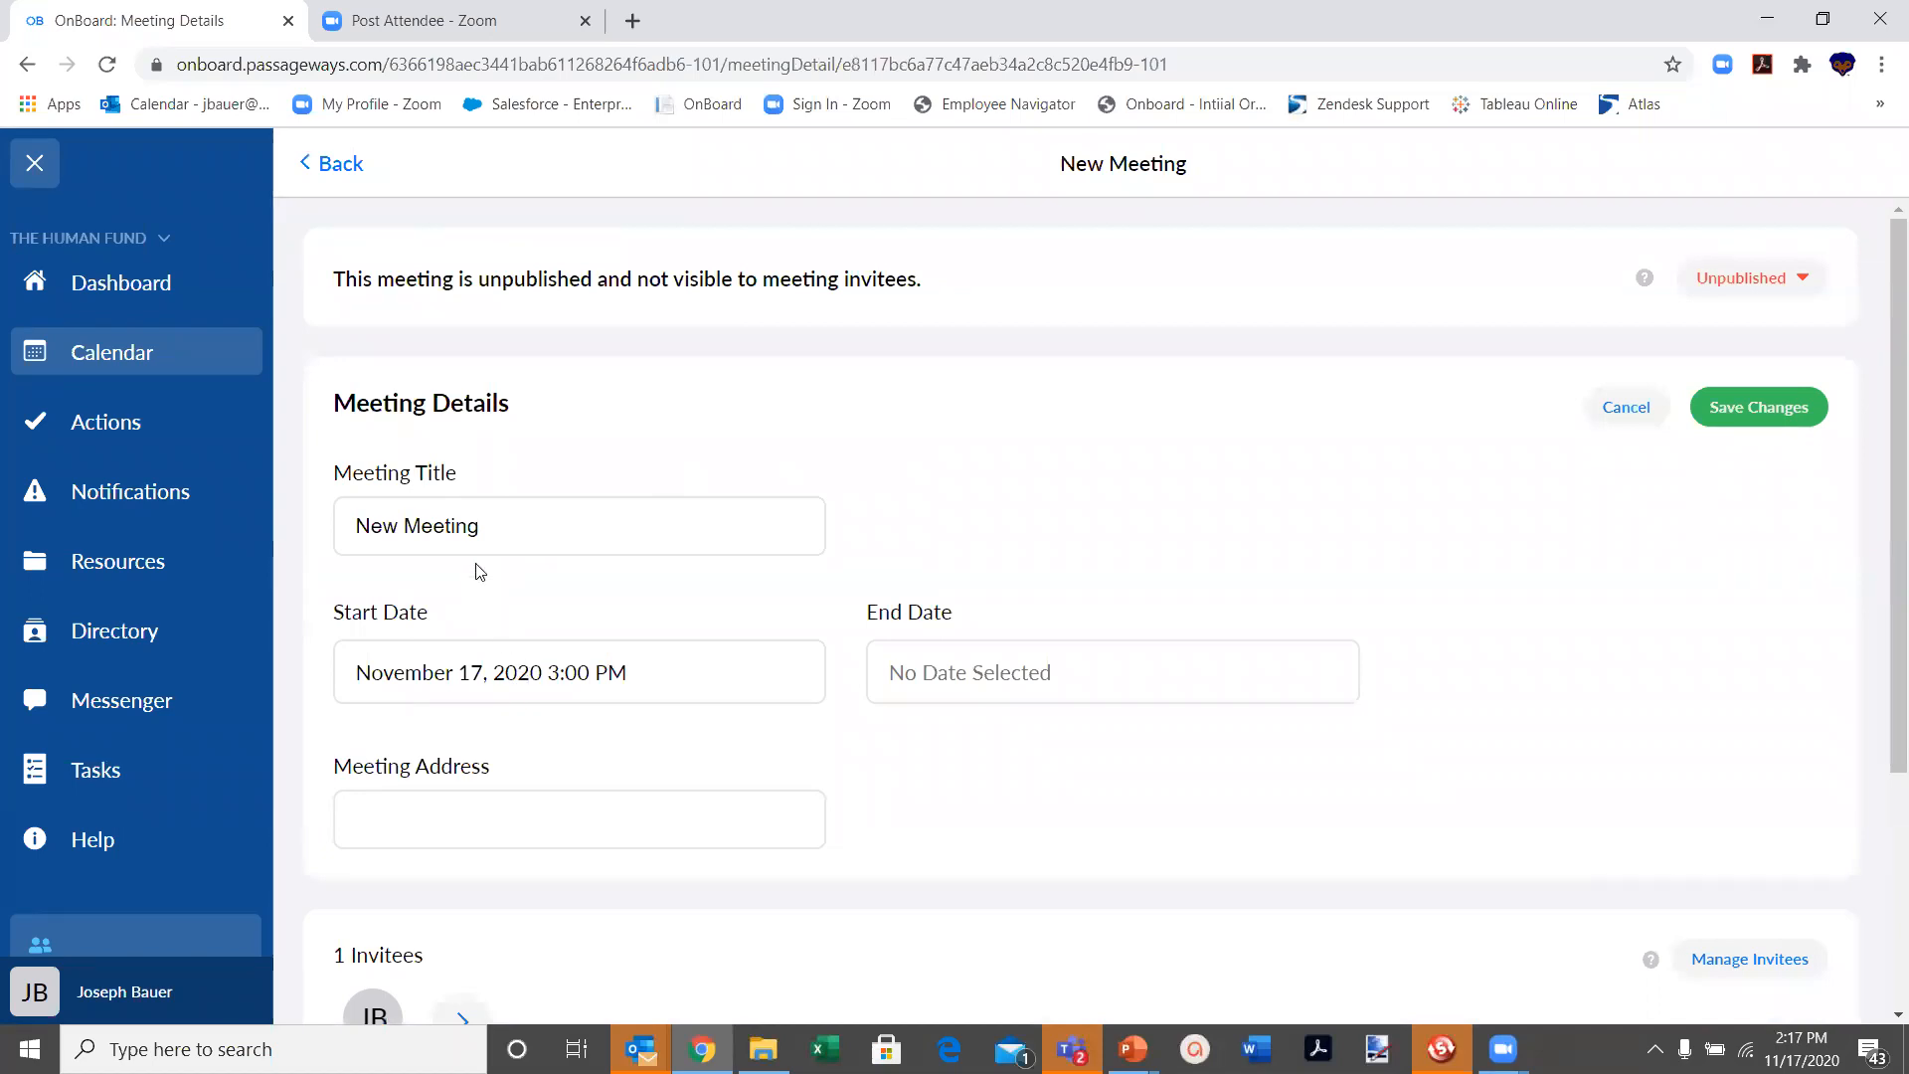
pyautogui.hotkey('ctrl', 'a')
pyautogui.write('T')
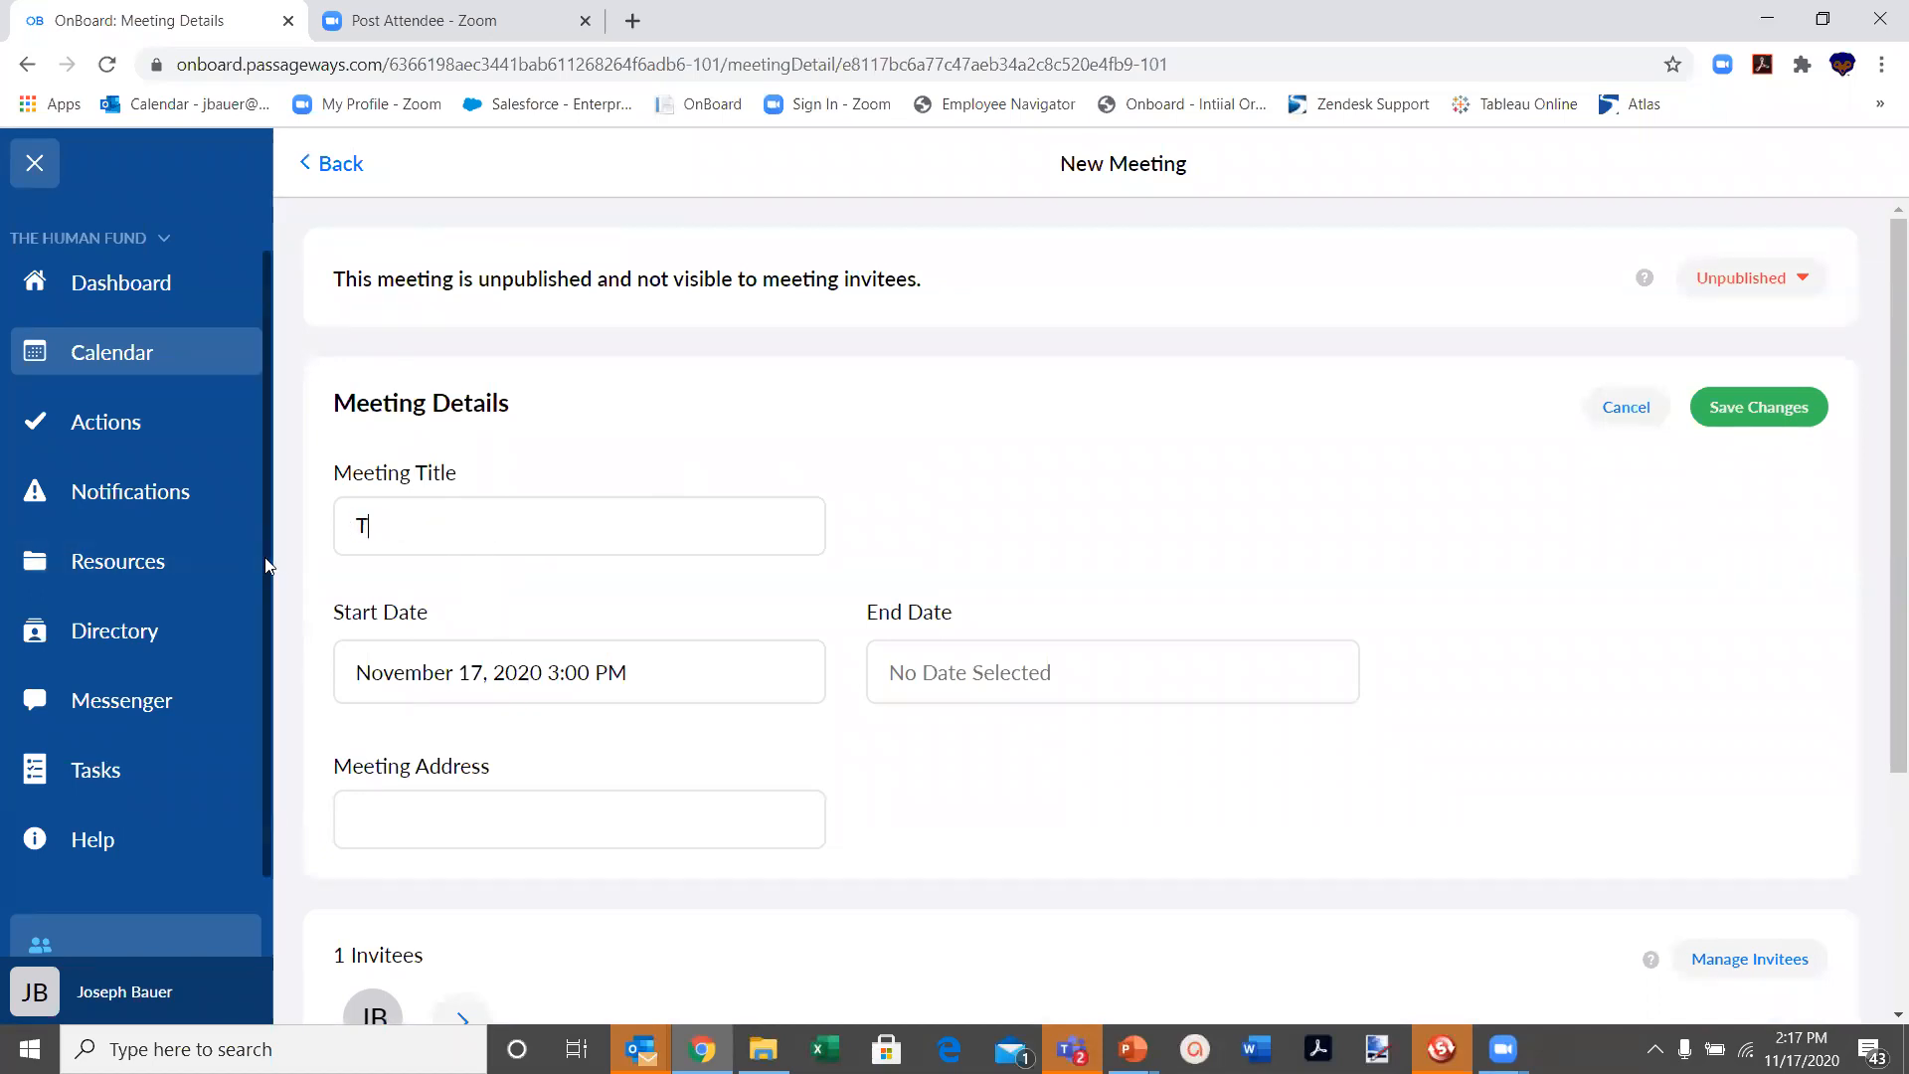
pyautogui.write('est Meeting')
pyautogui.click(1740, 412)
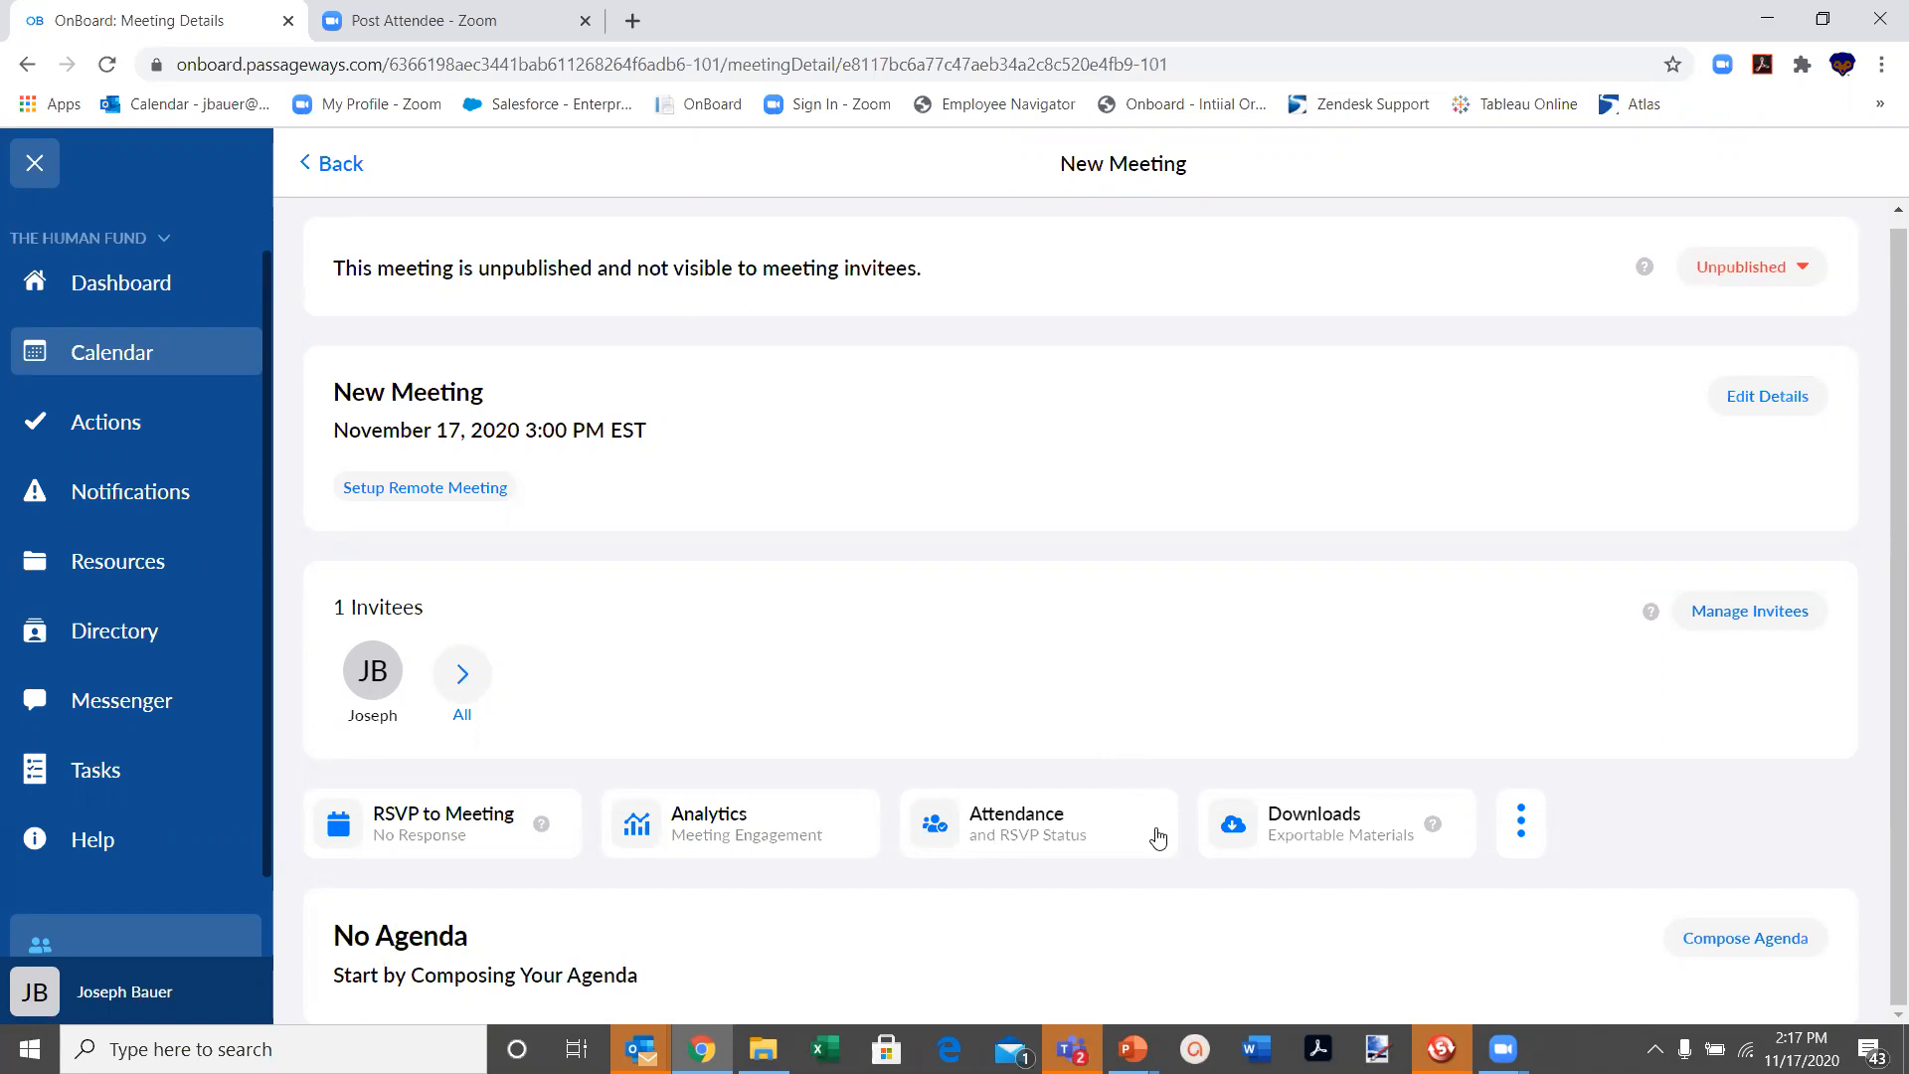
pyautogui.click(1716, 943)
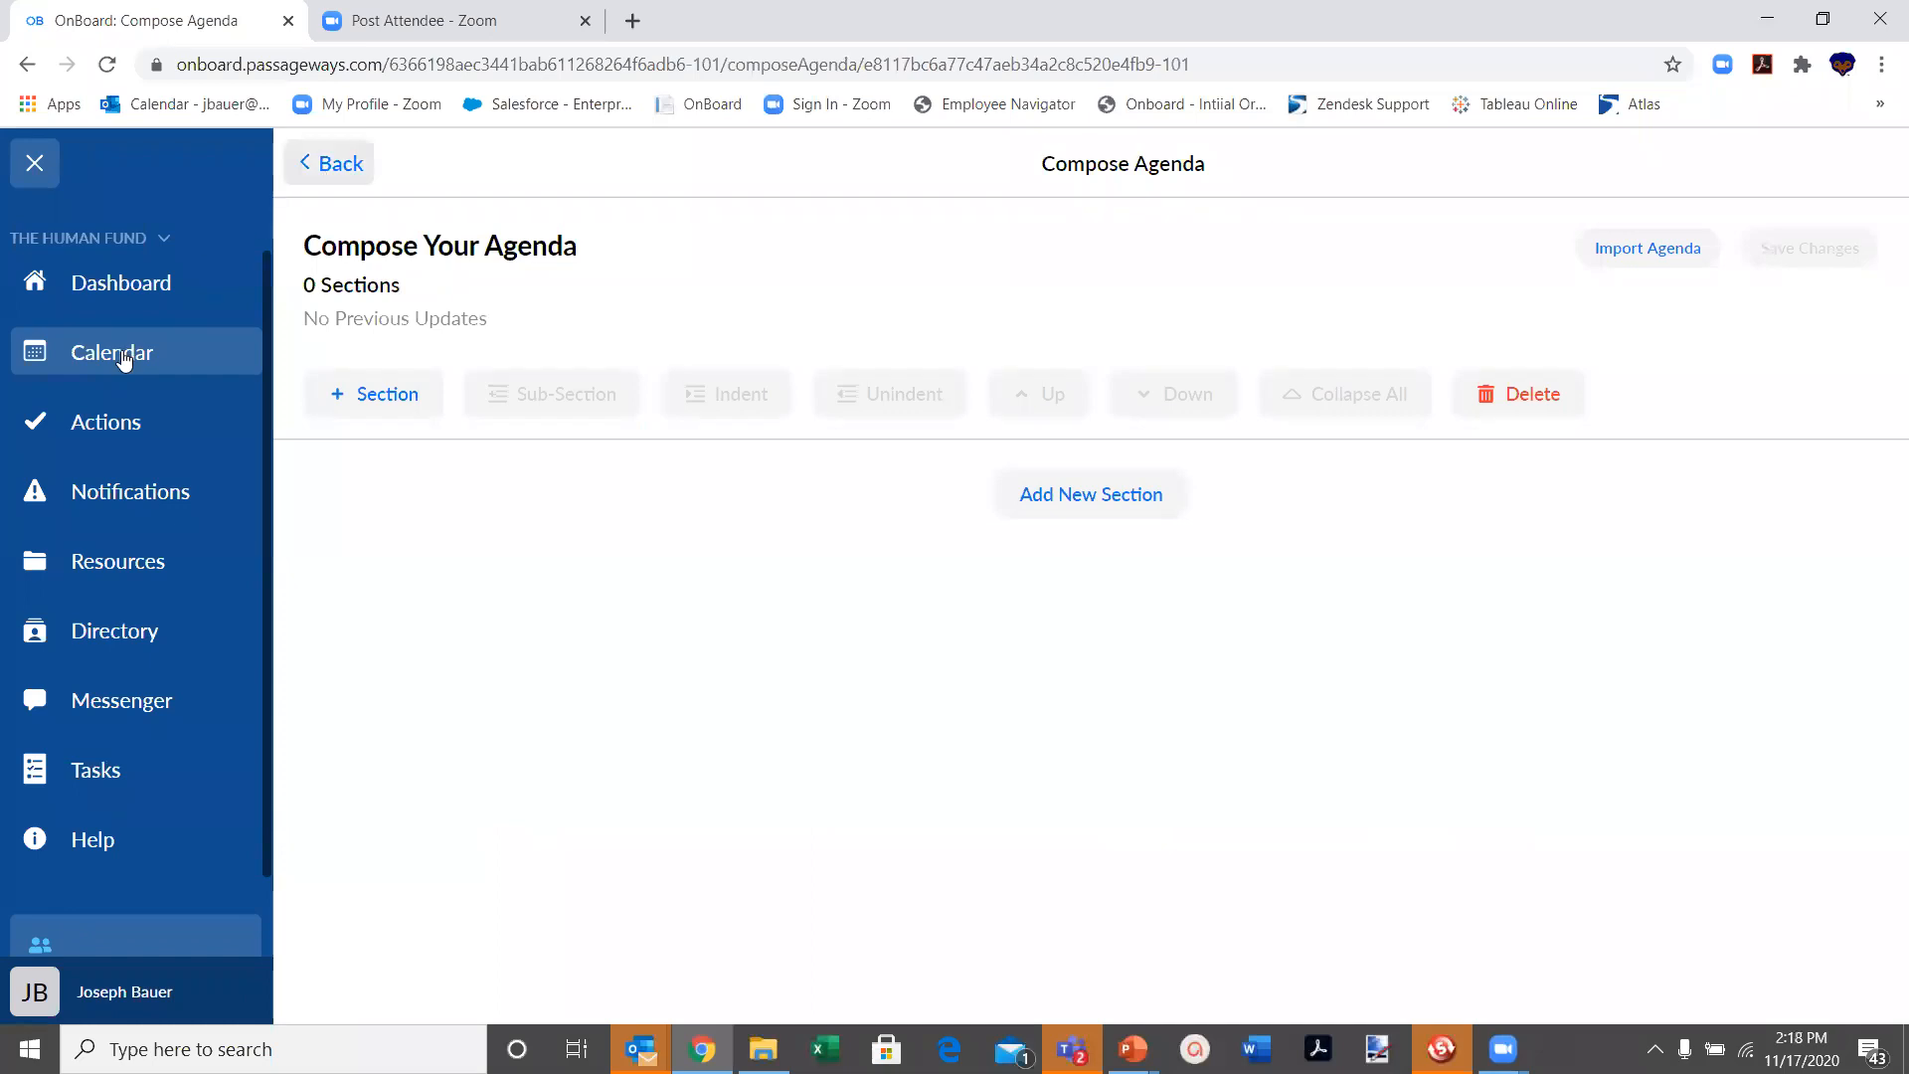
# Open the agenda composer of the [Sample] Board Meeting and examine its sections, sub-sections and attached documents.
pyautogui.click(127, 356)
pyautogui.click(639, 925)
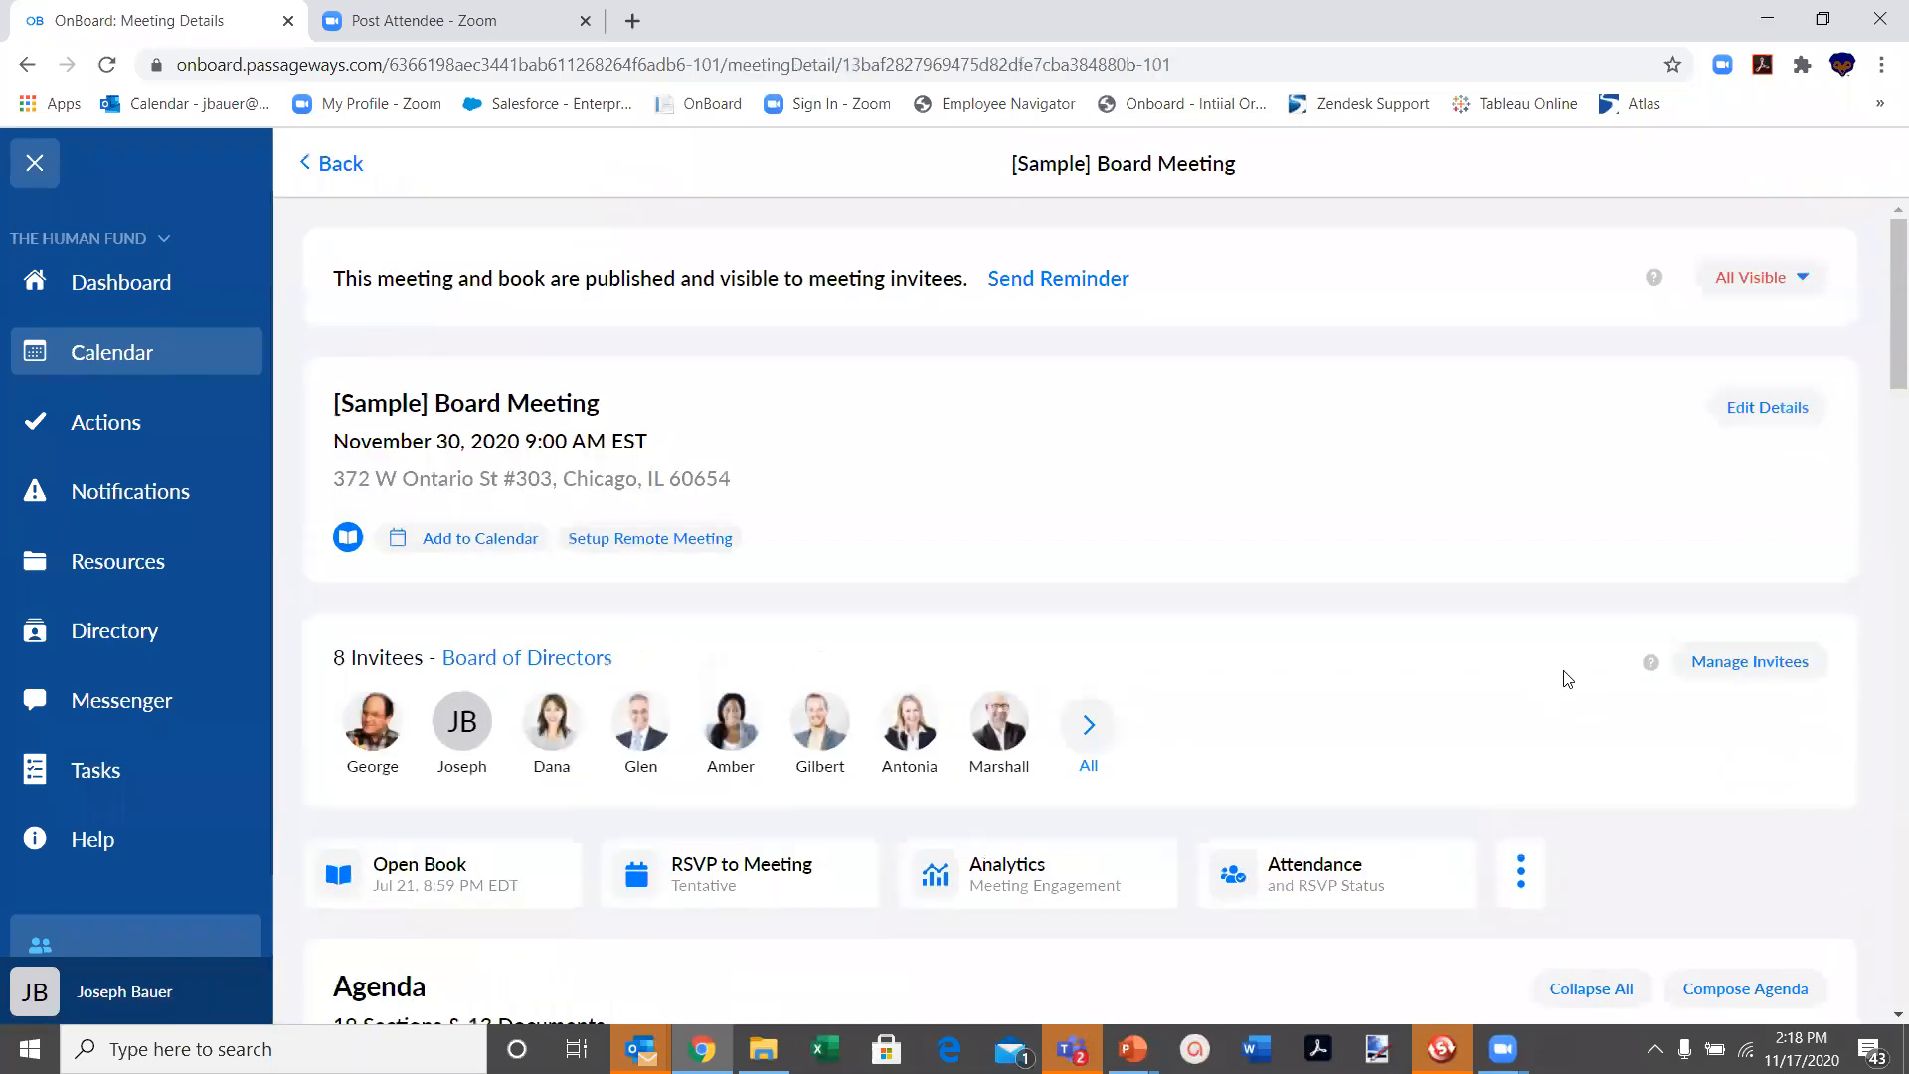
pyautogui.scroll(-3, 1567, 679)
pyautogui.click(1747, 642)
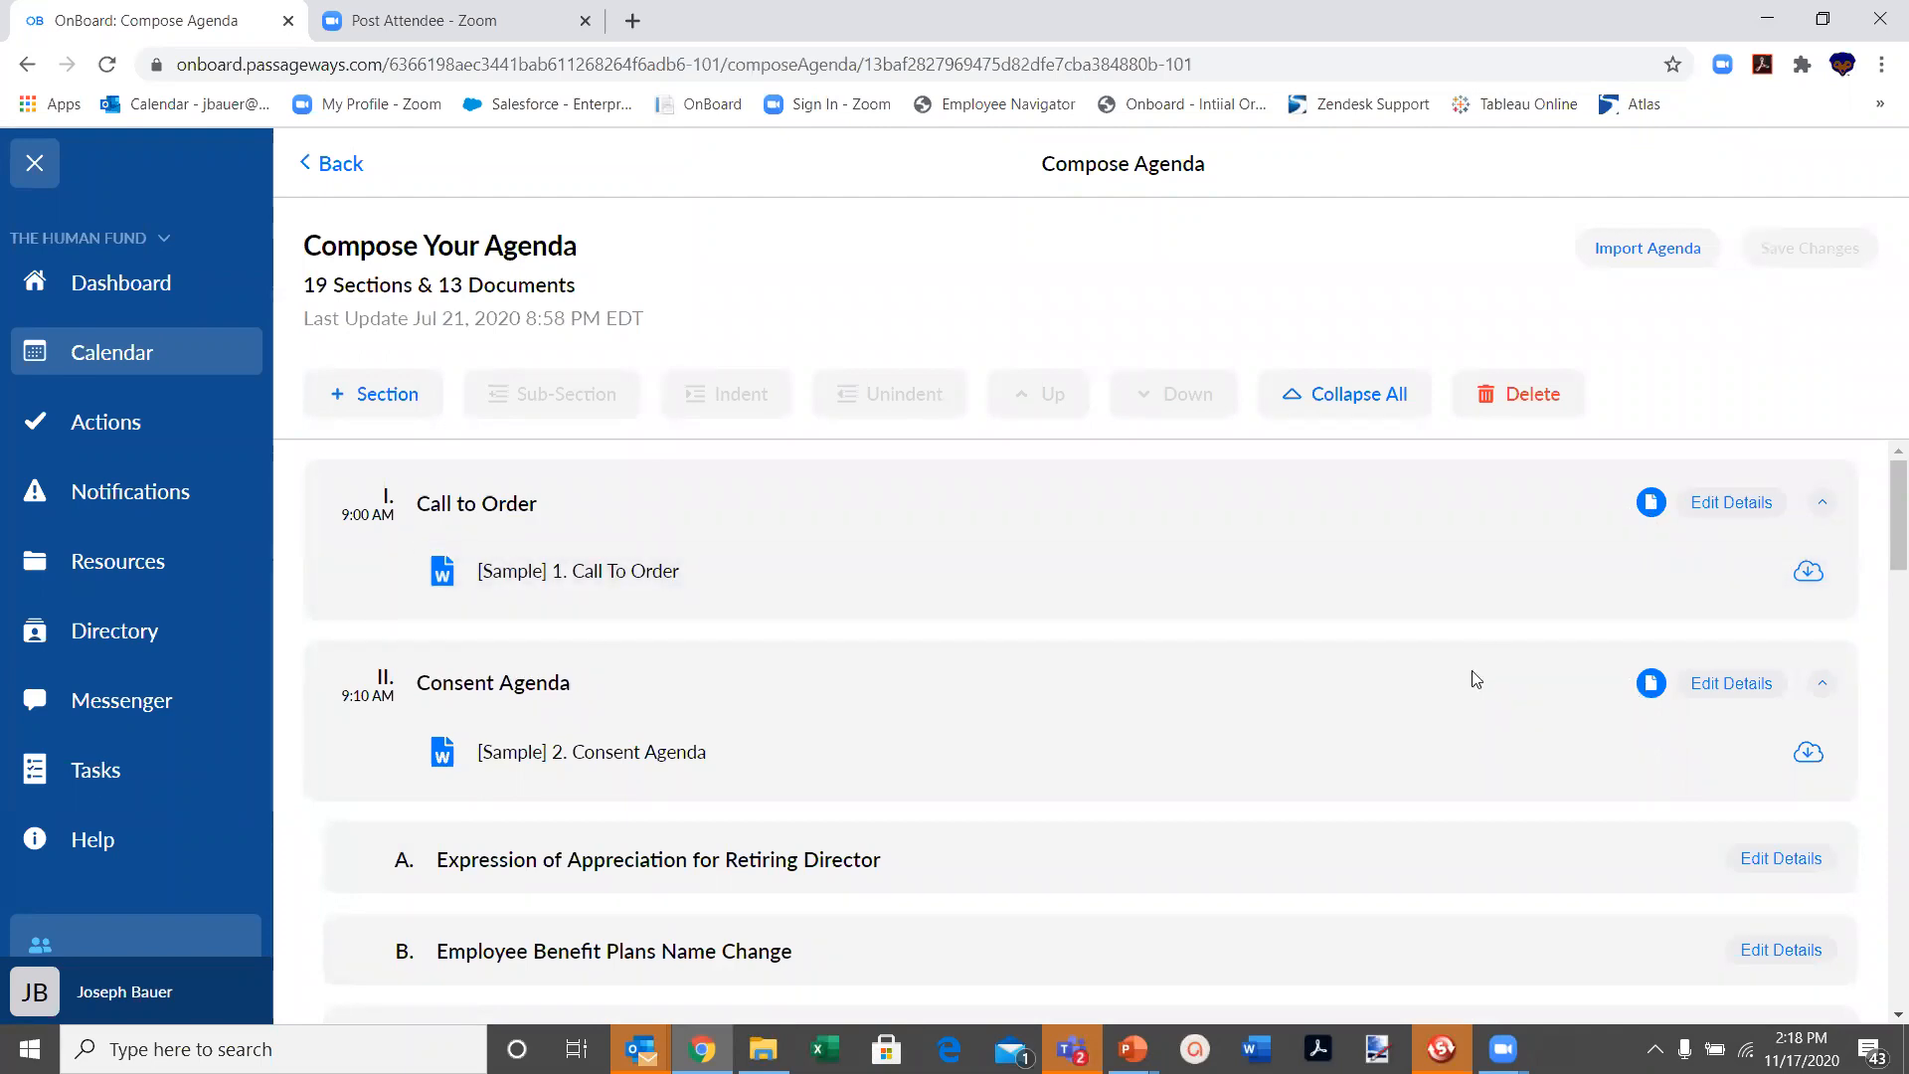
pyautogui.scroll(-5, 1483, 686)
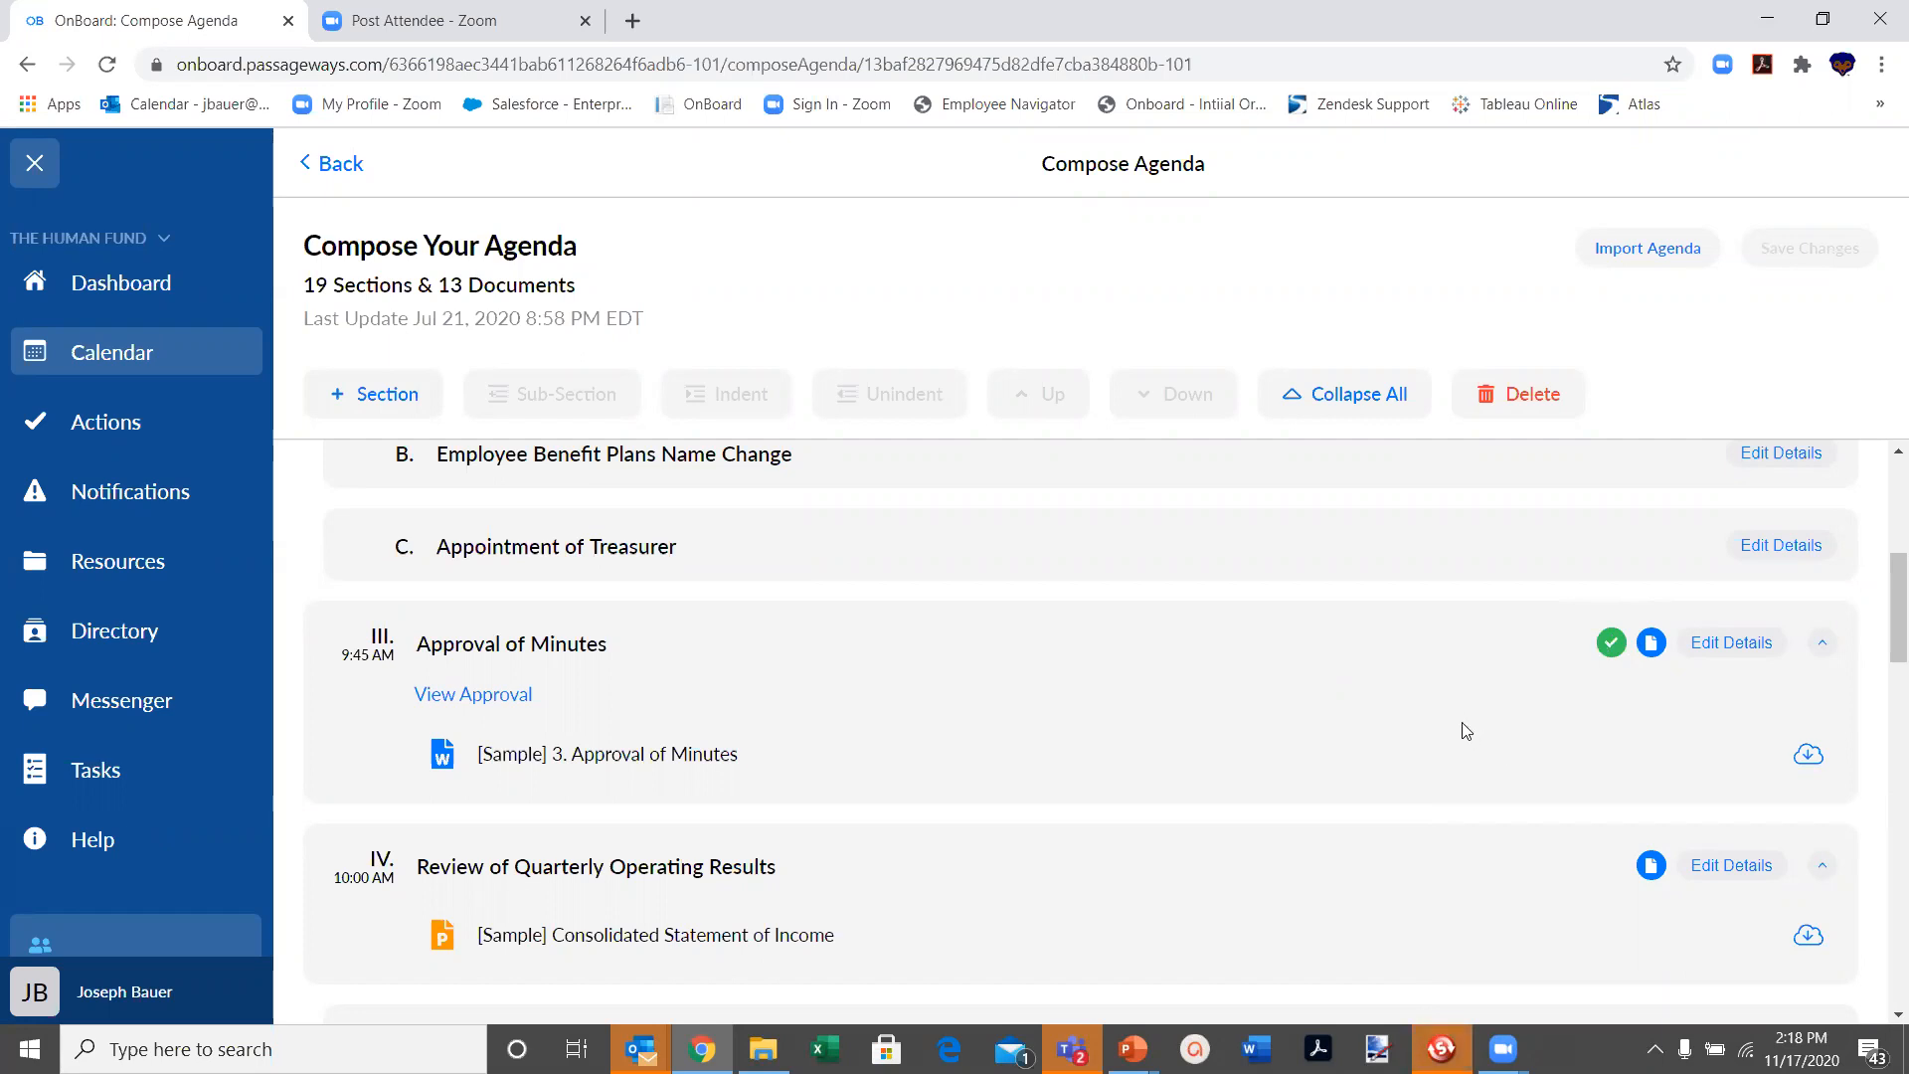
pyautogui.scroll(1, 1460, 718)
pyautogui.scroll(2, 1462, 723)
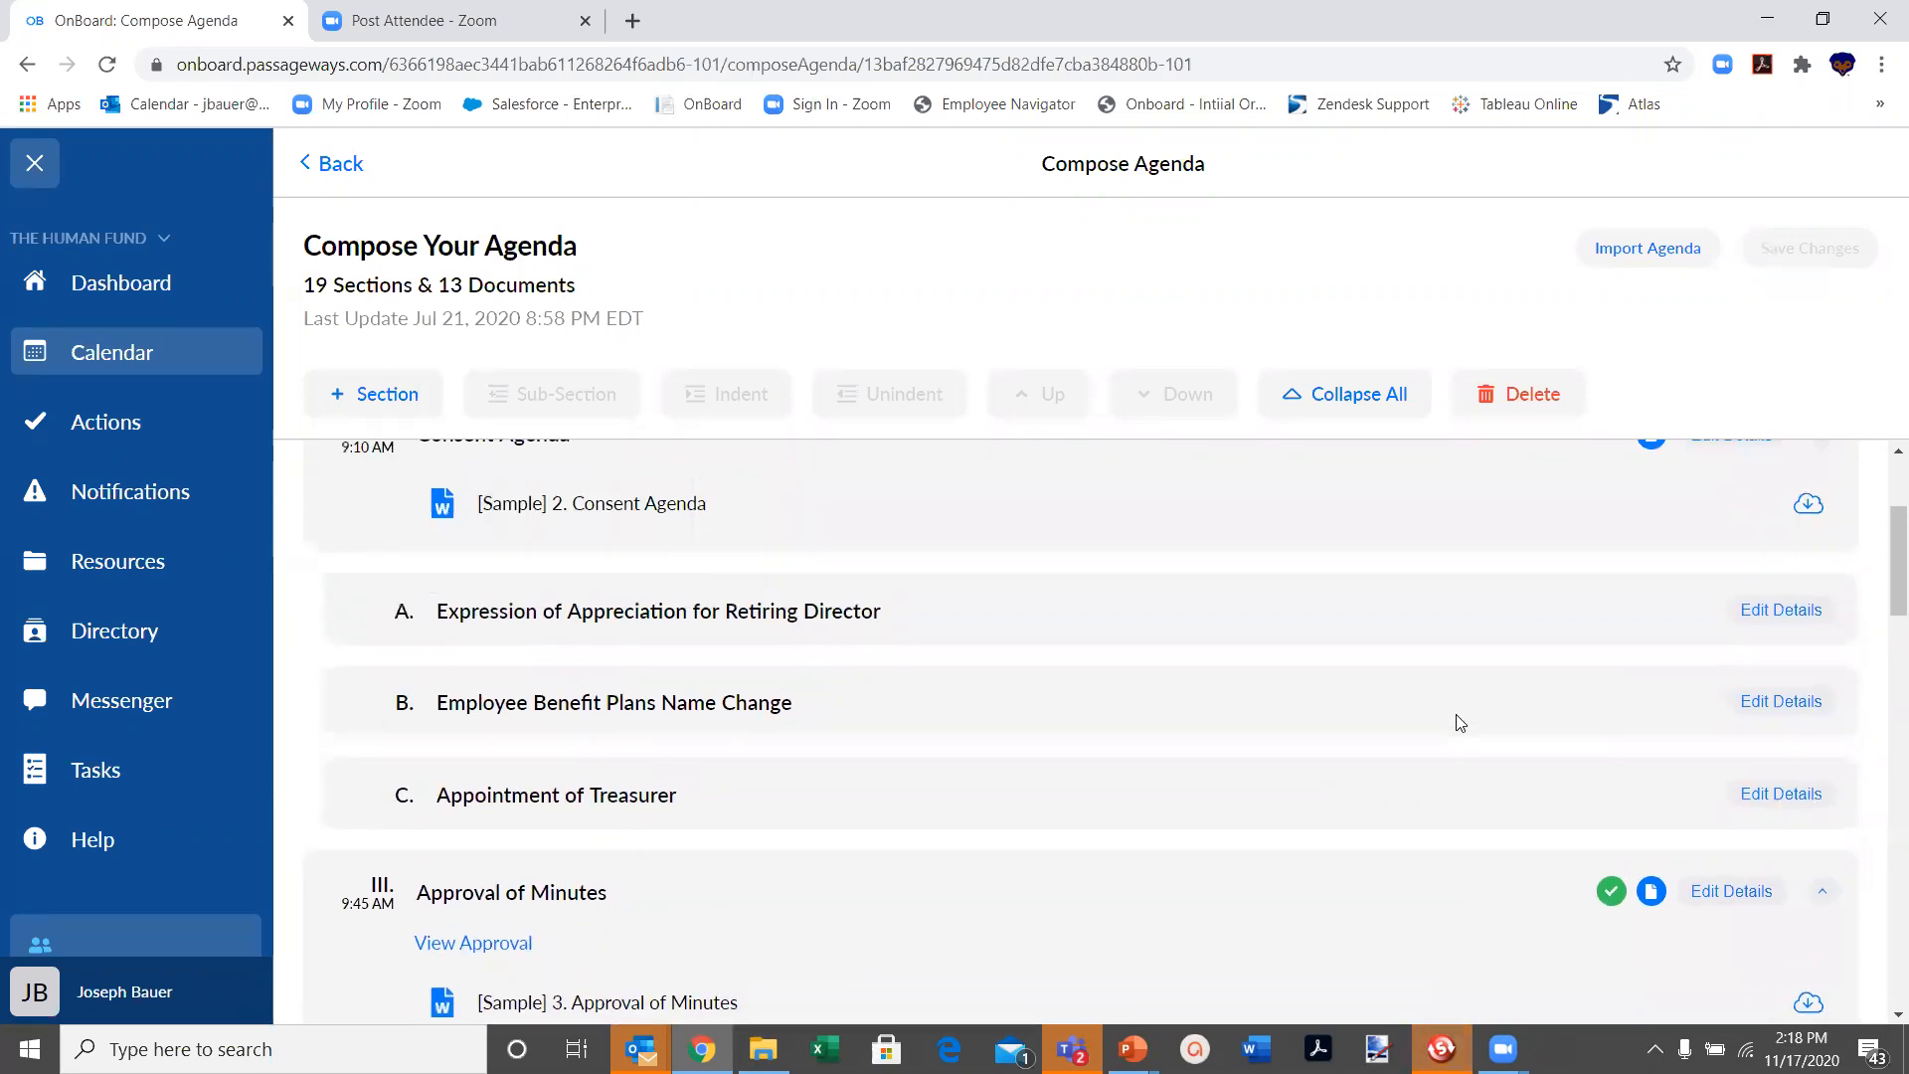
pyautogui.scroll(-1, 1459, 723)
# Move the Appointment of Treasurer sub-section up one place under Consent Agenda and back down again.
pyautogui.click(516, 814)
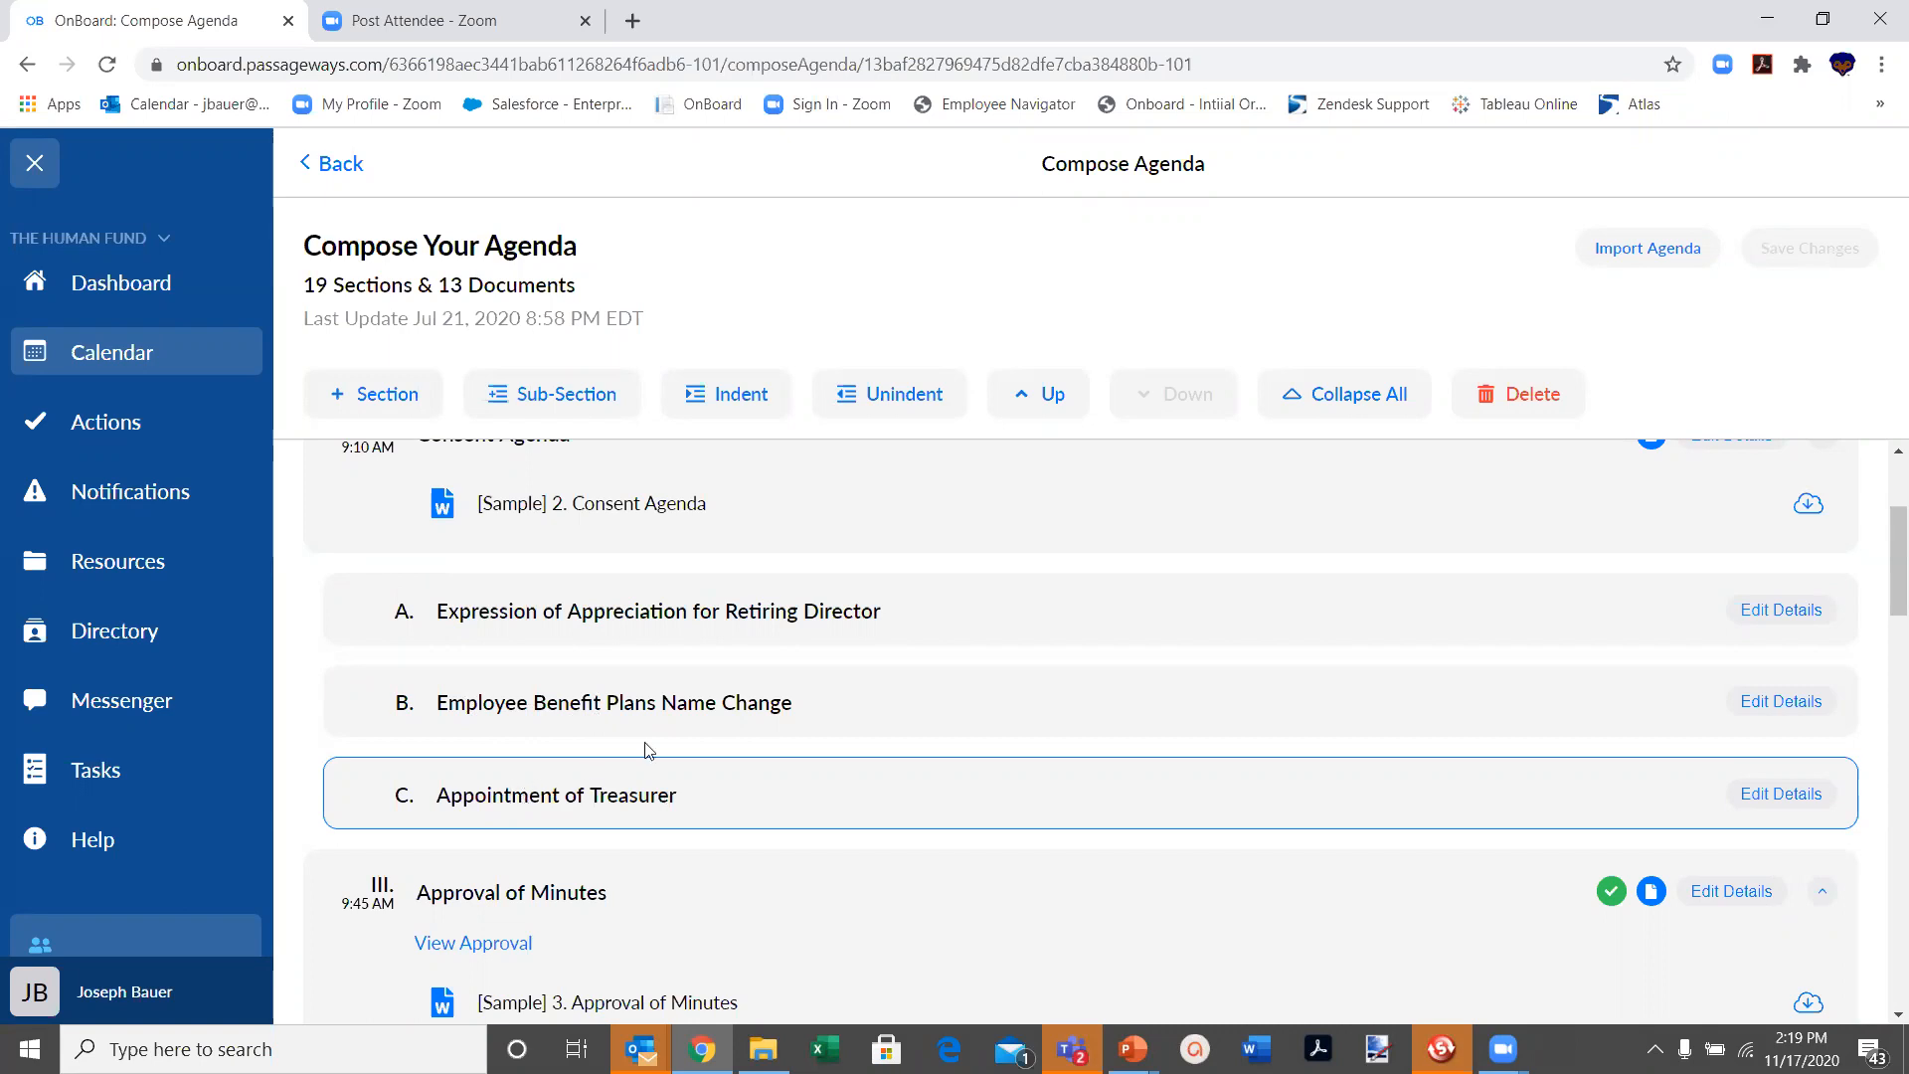
pyautogui.click(1035, 398)
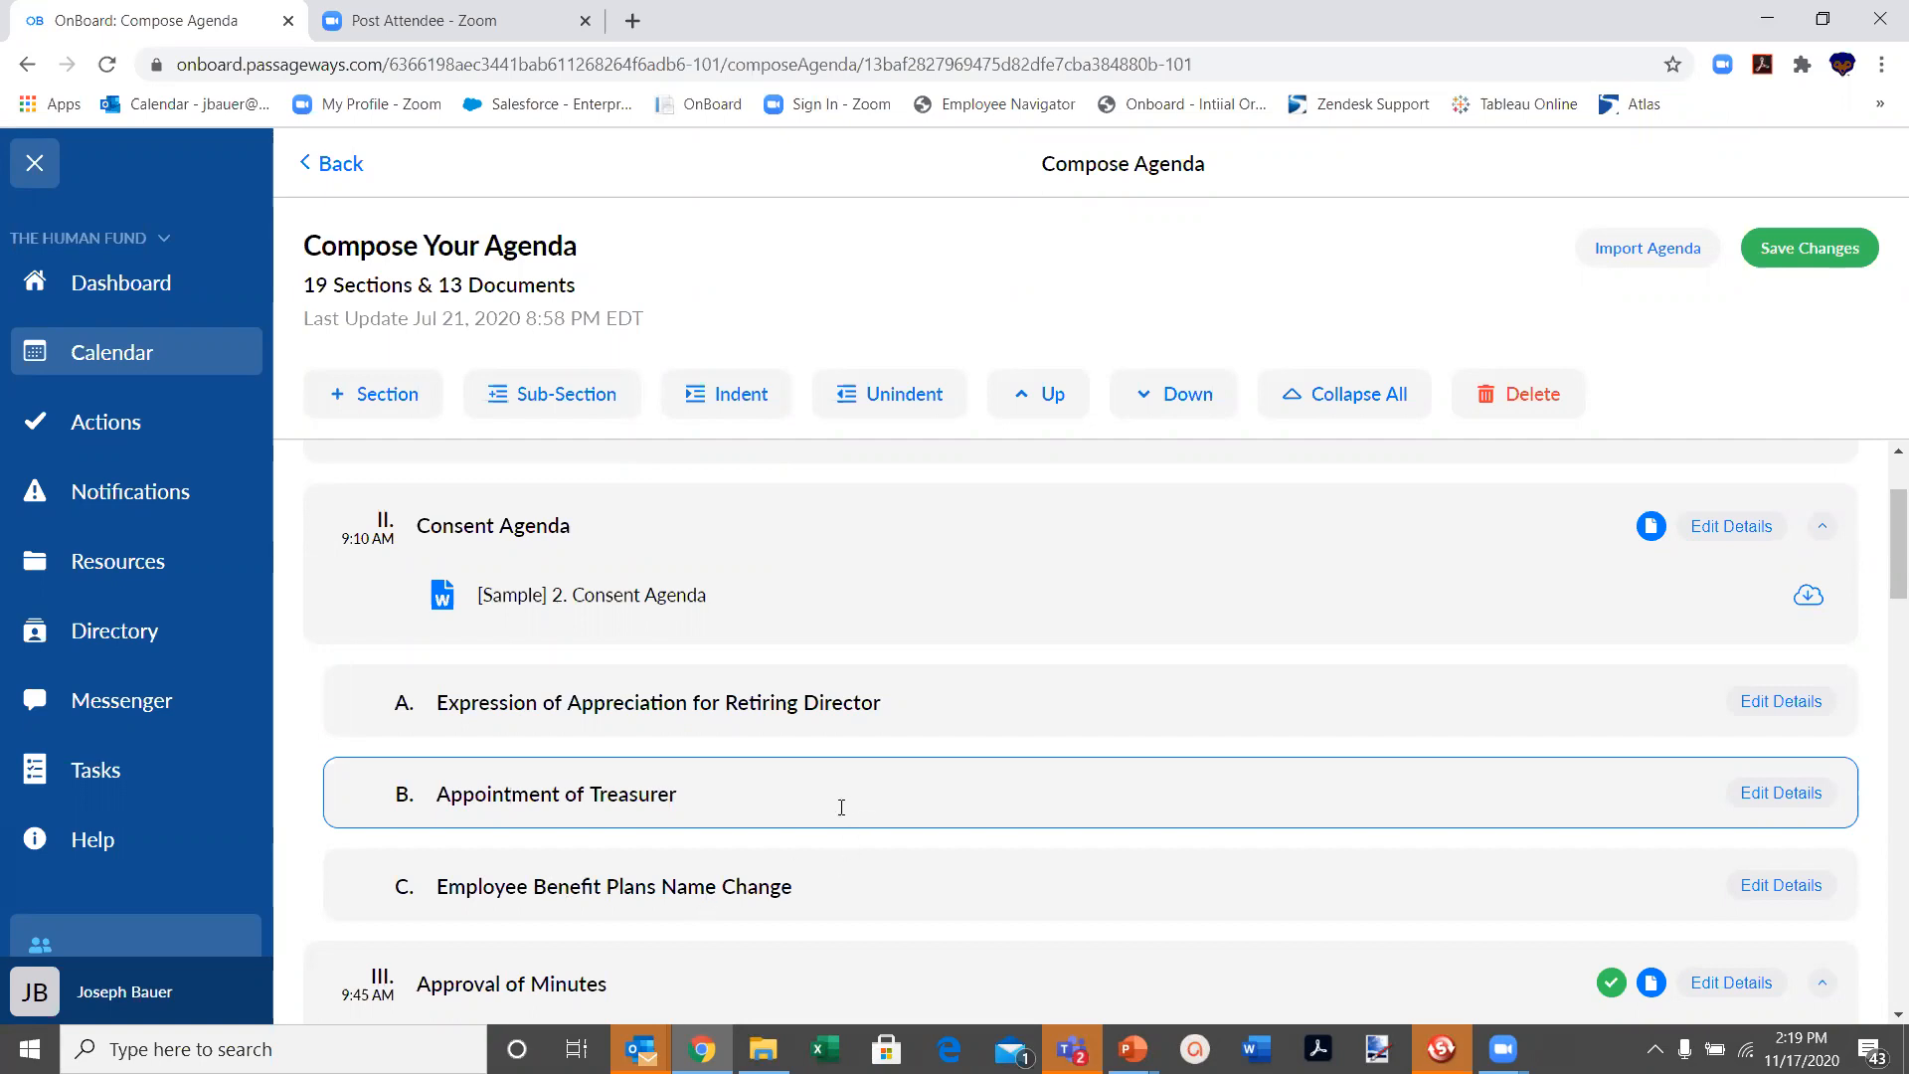
pyautogui.click(1172, 392)
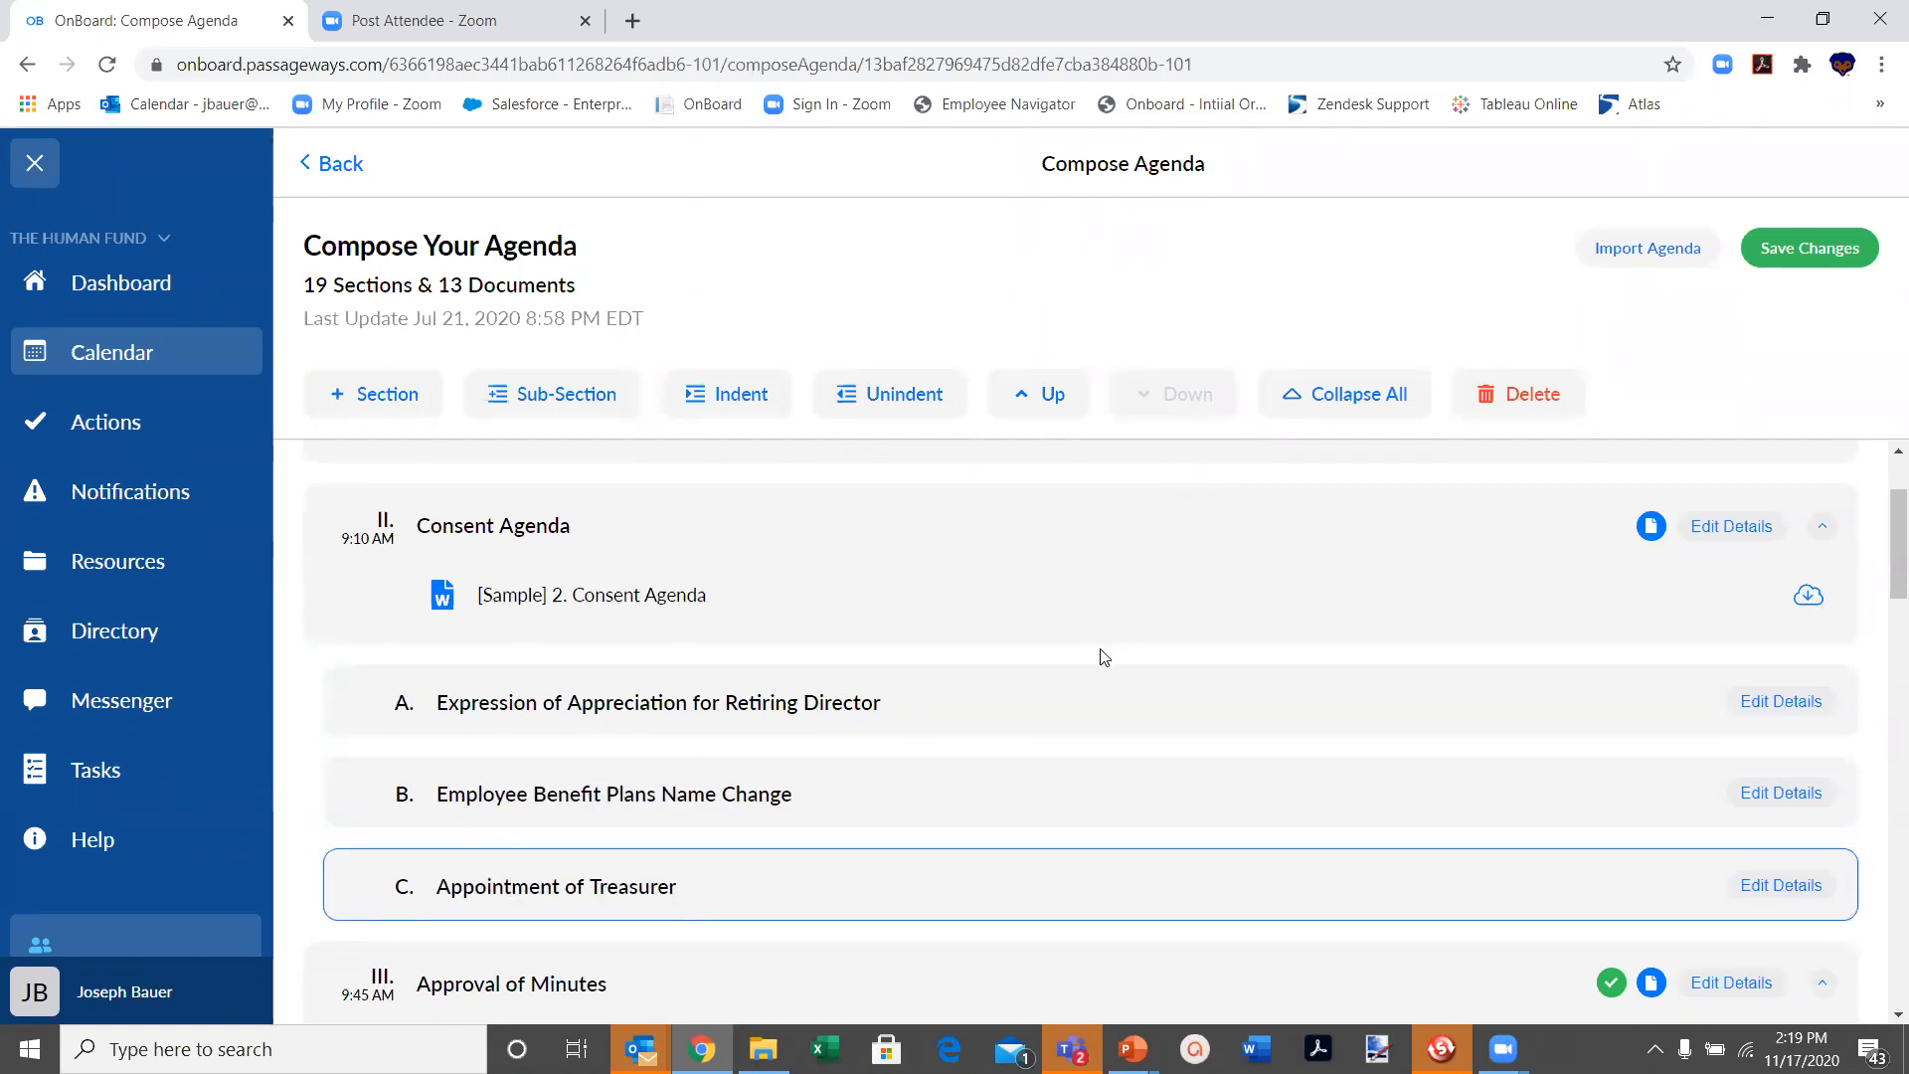
# View the section numbering option for the Call to Order and Consent Agenda sections in the agenda composer.
pyautogui.scroll(2, 1104, 656)
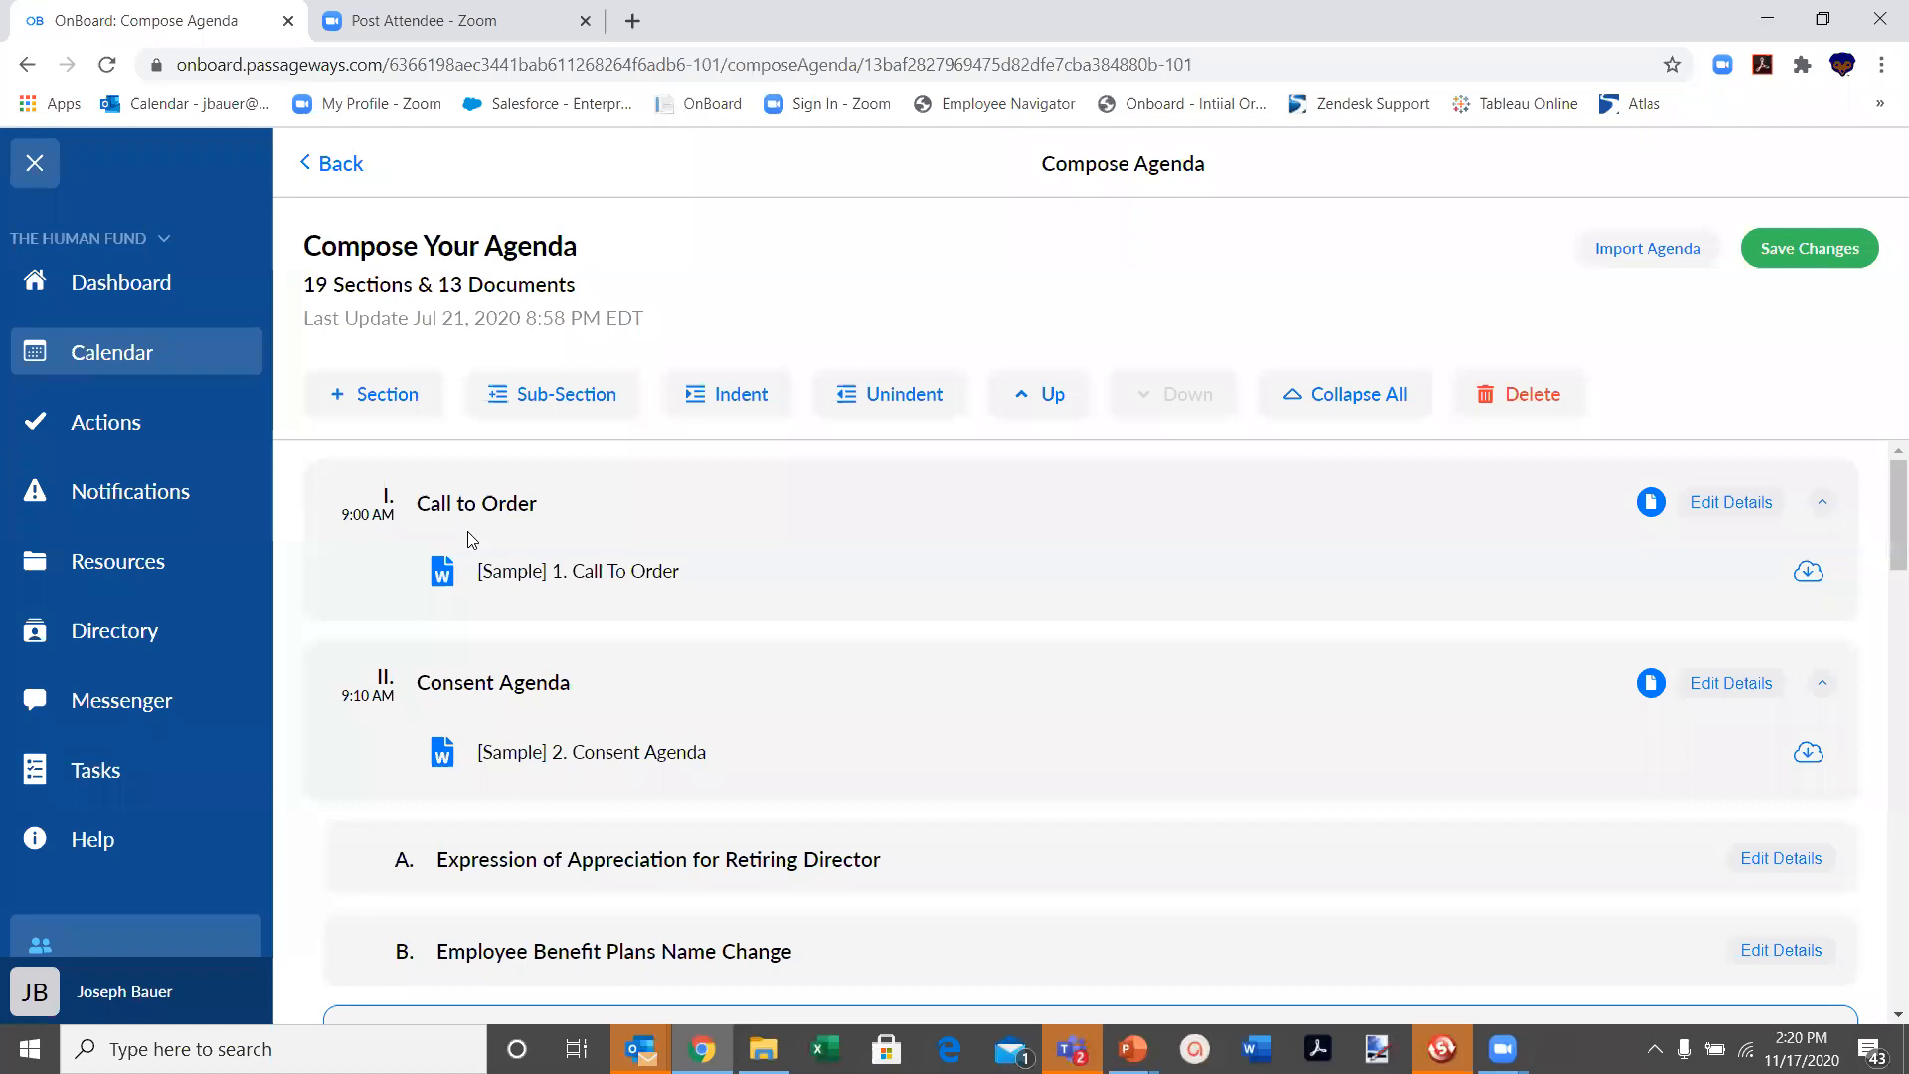
pyautogui.click(387, 497)
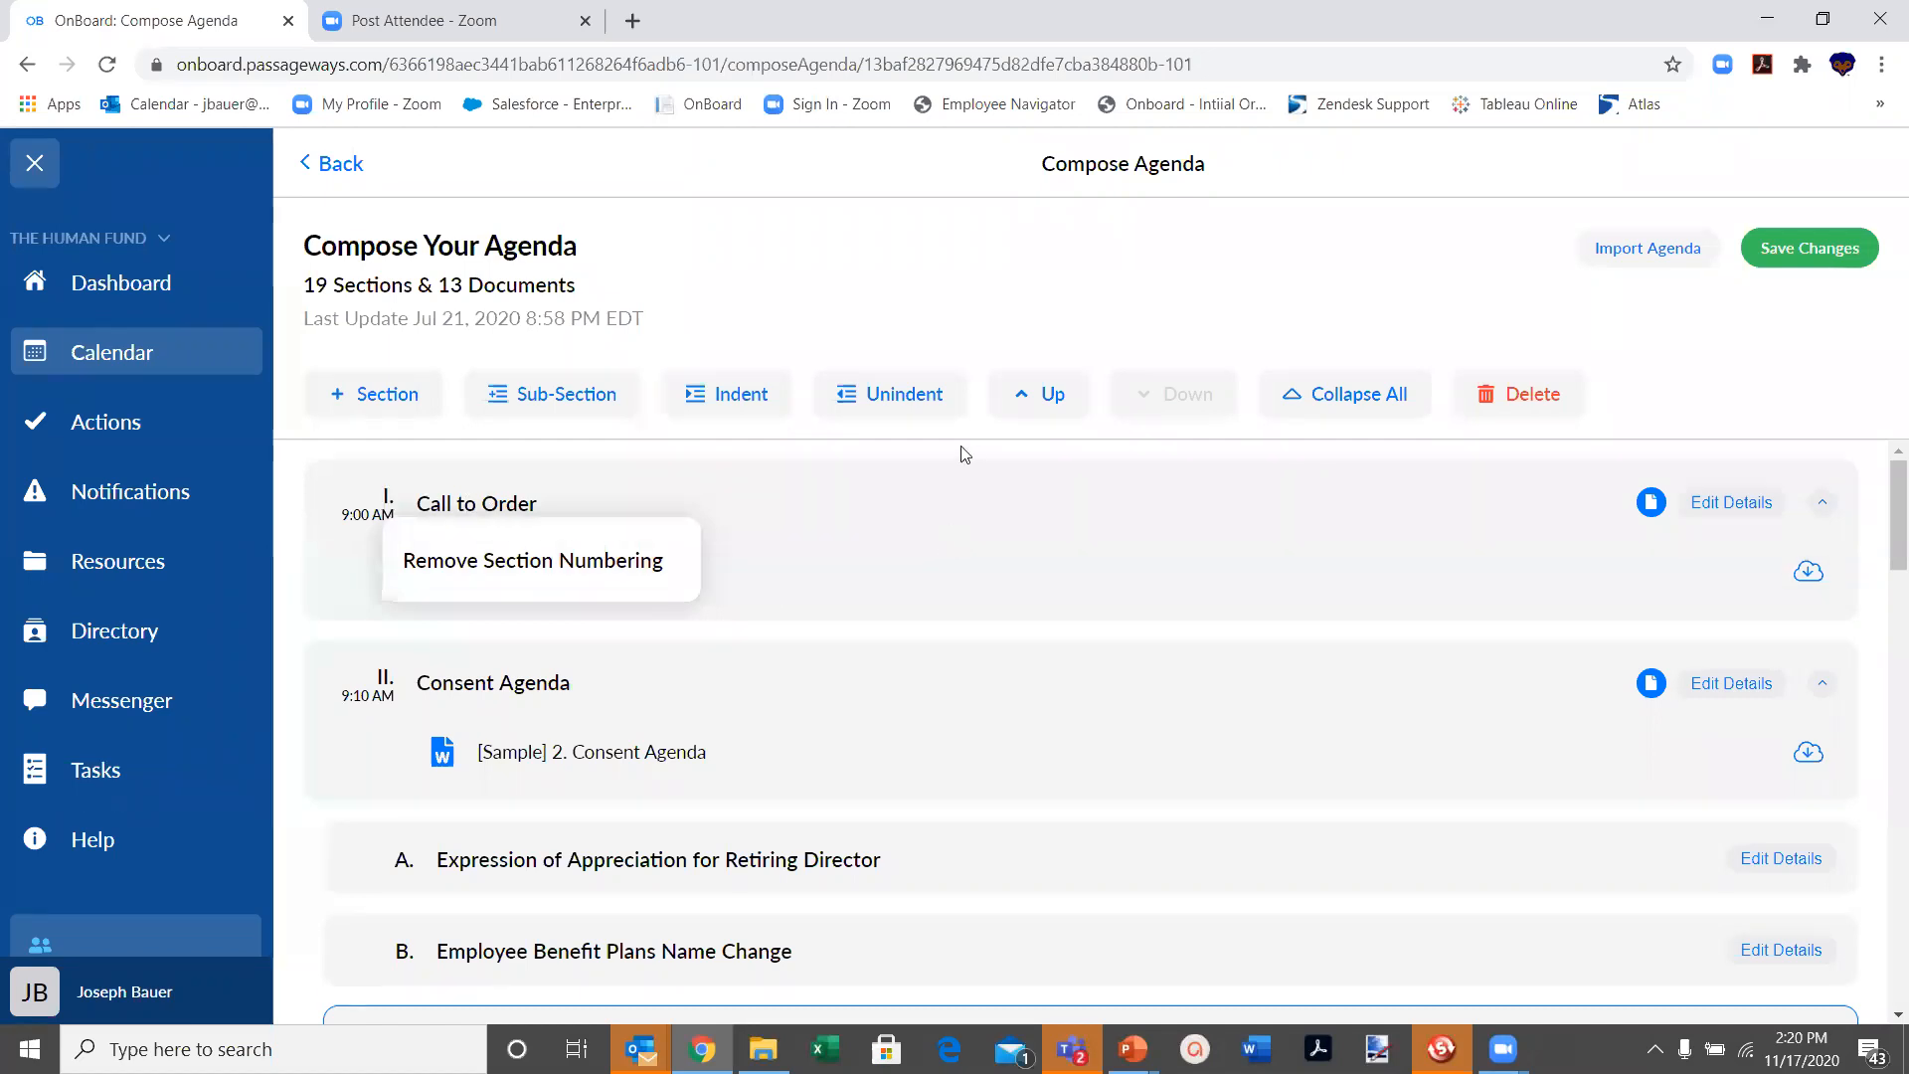
pyautogui.click(766, 475)
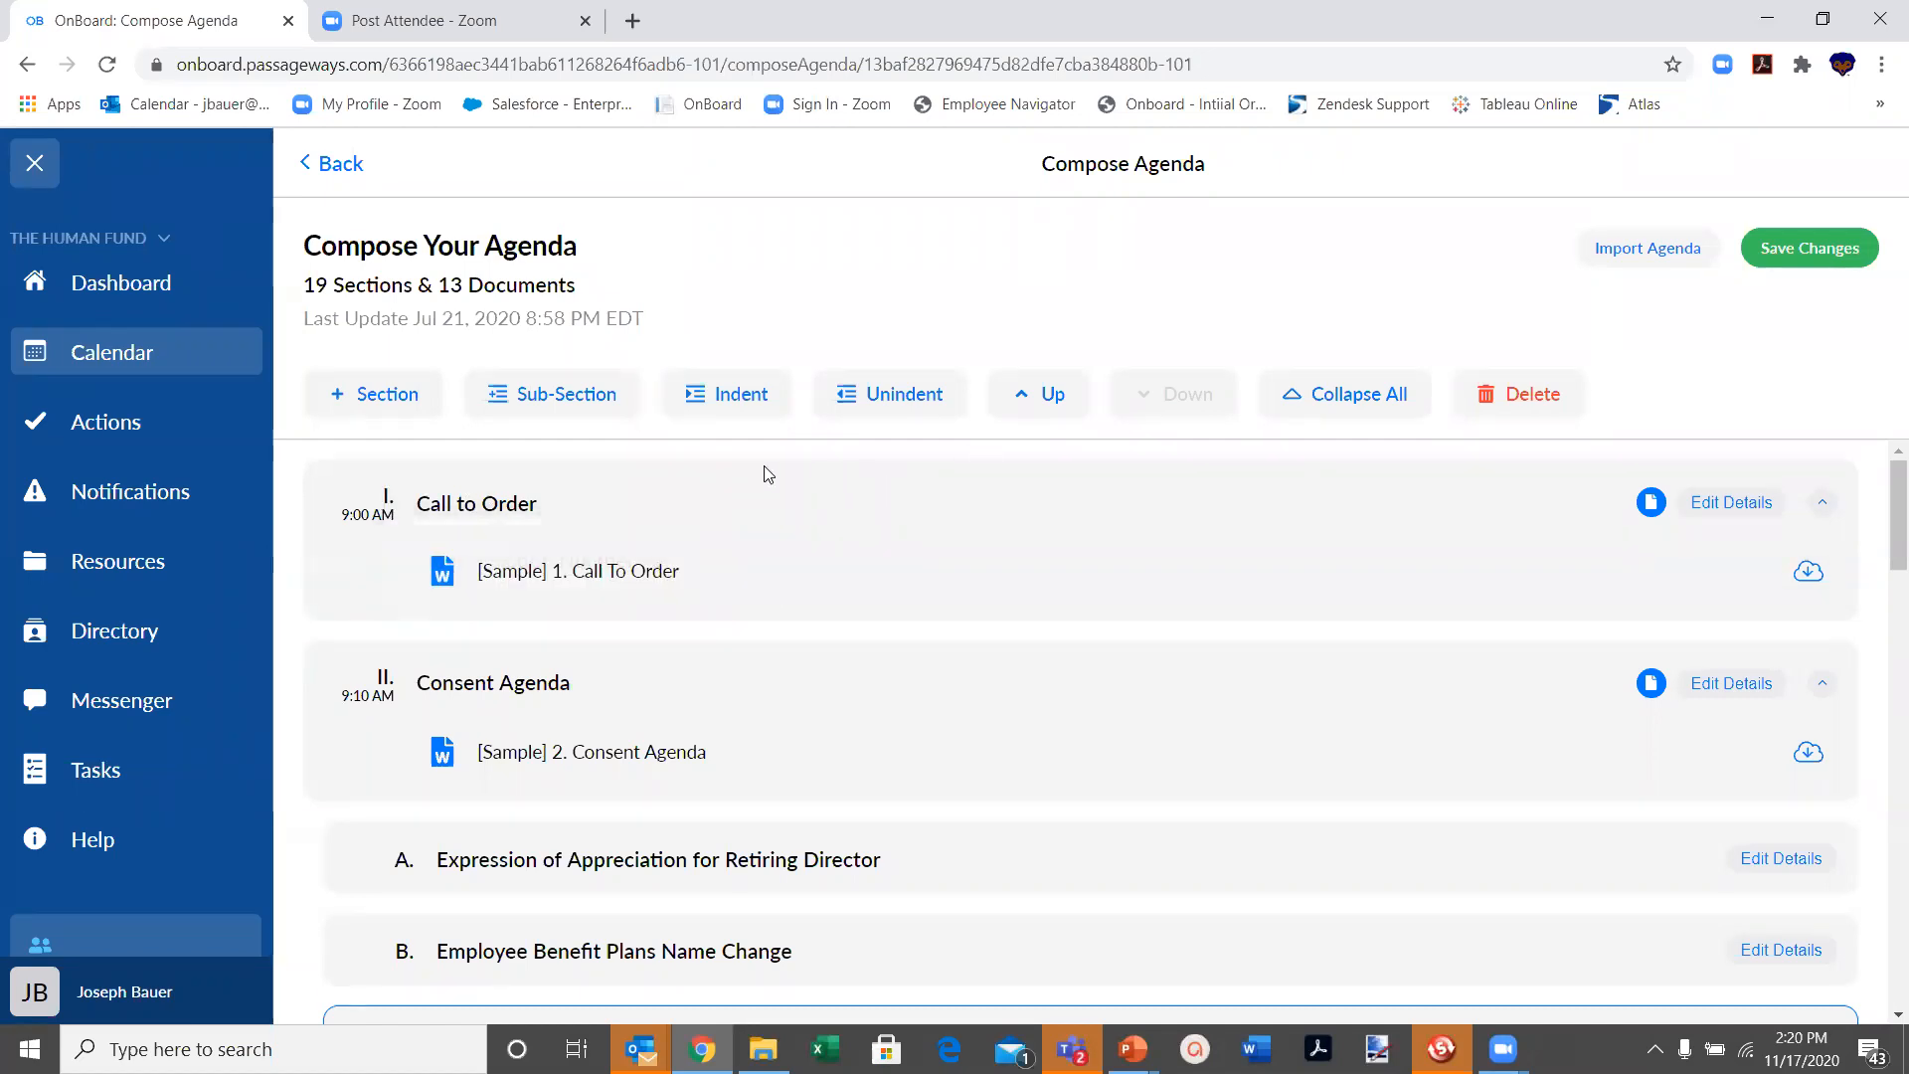
pyautogui.click(387, 501)
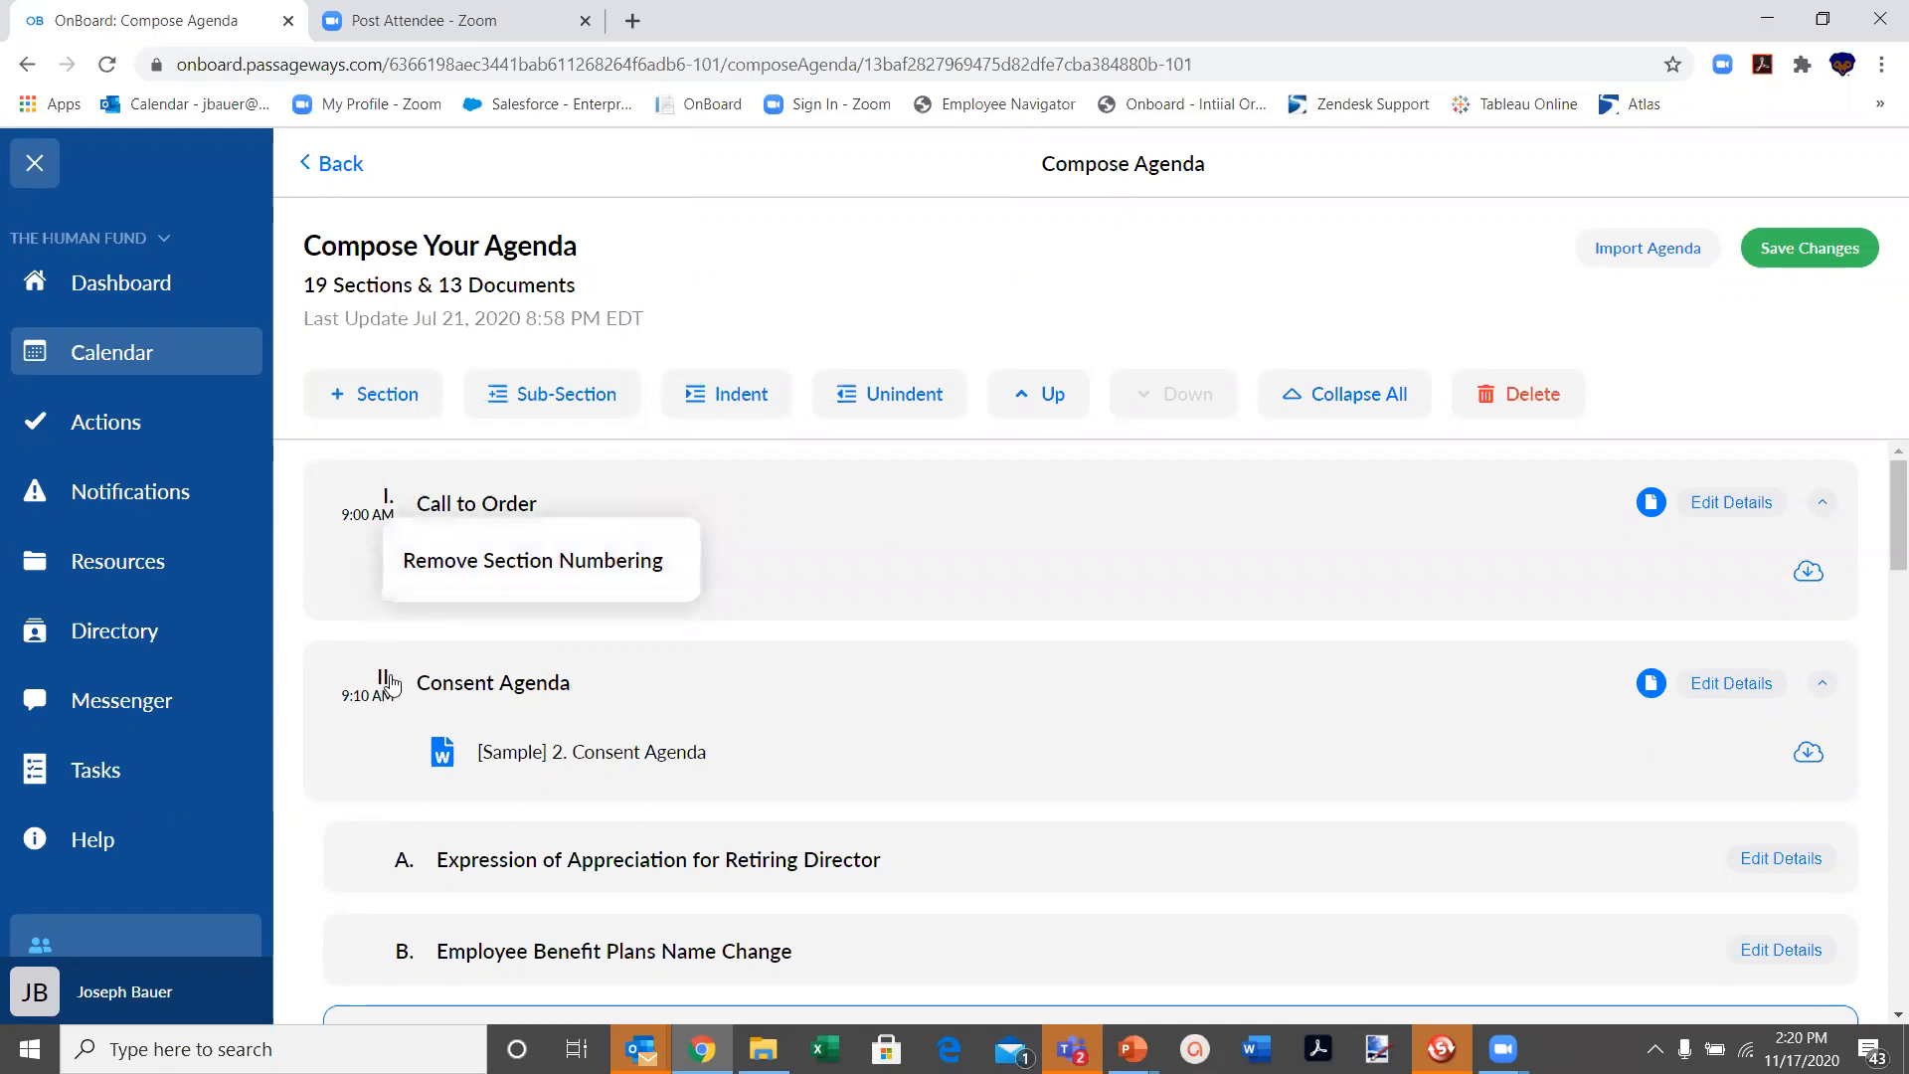
pyautogui.click(387, 684)
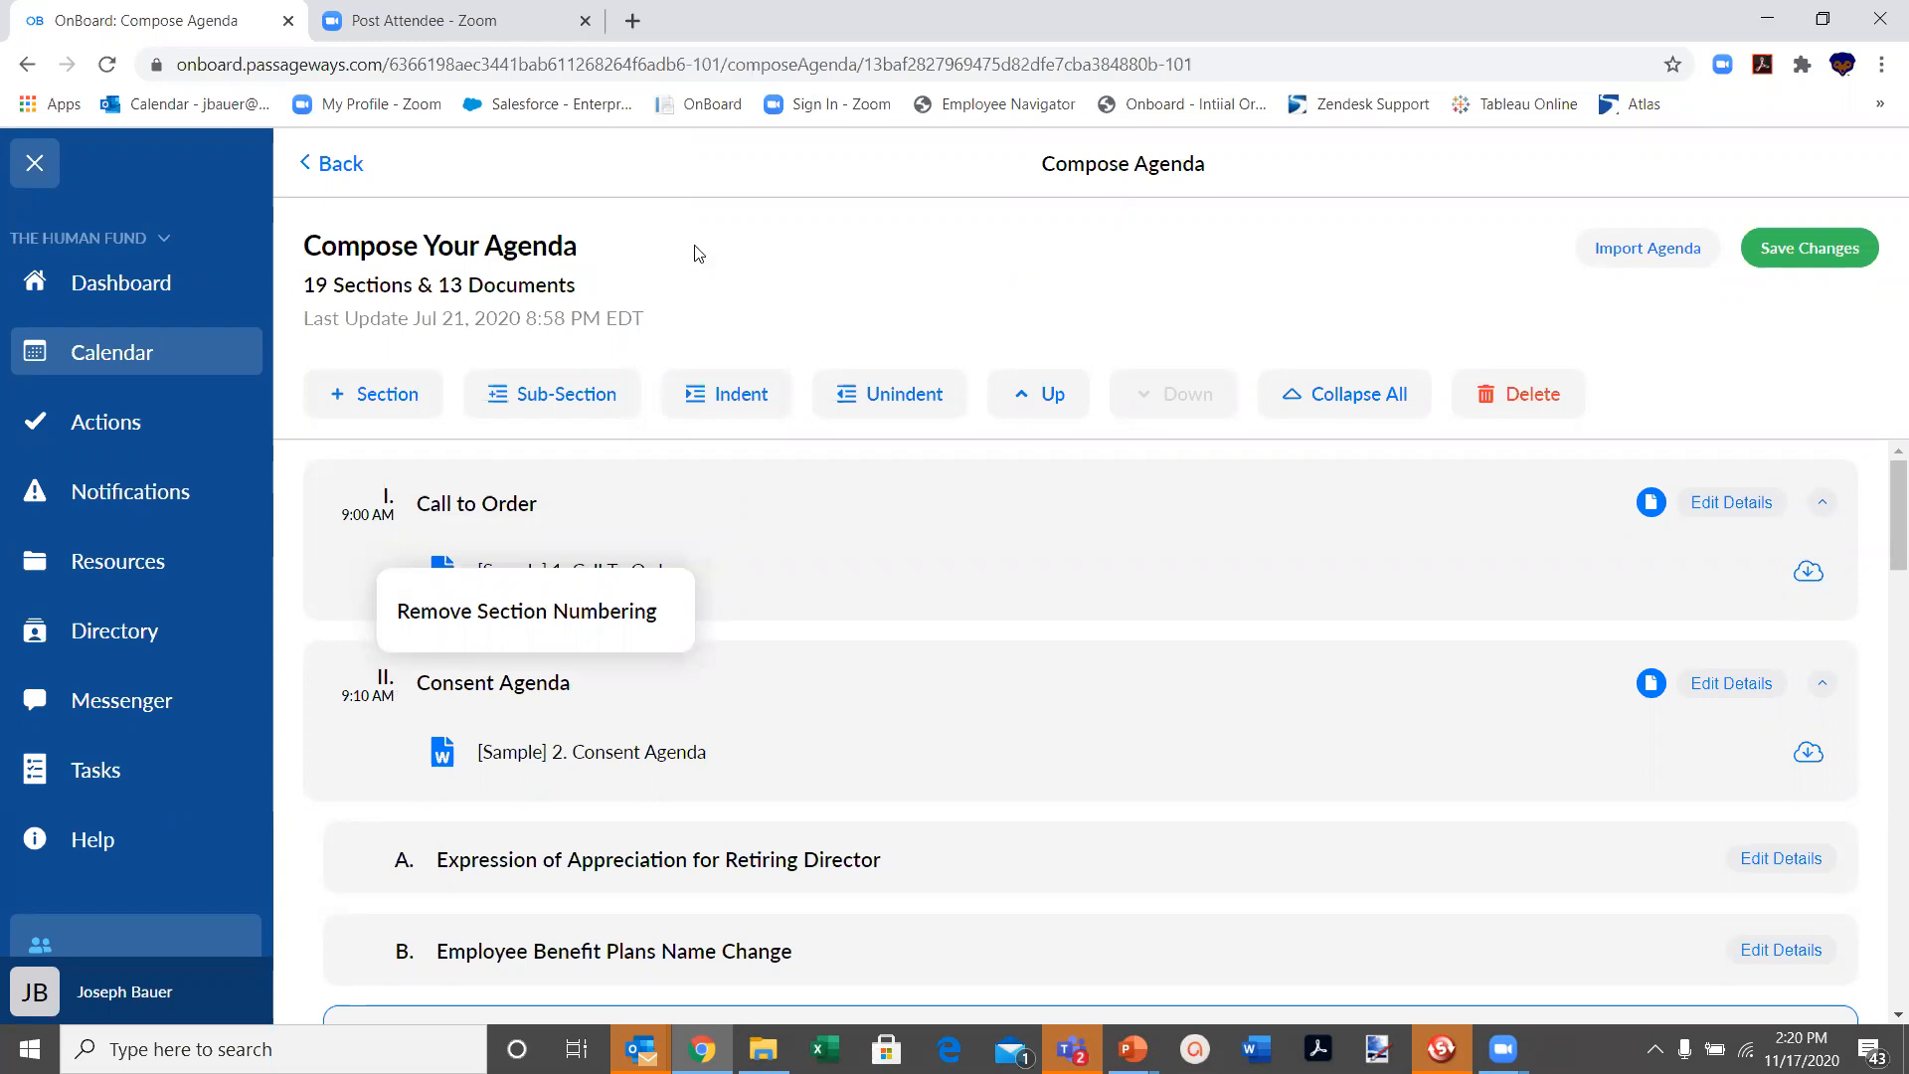
pyautogui.click(716, 258)
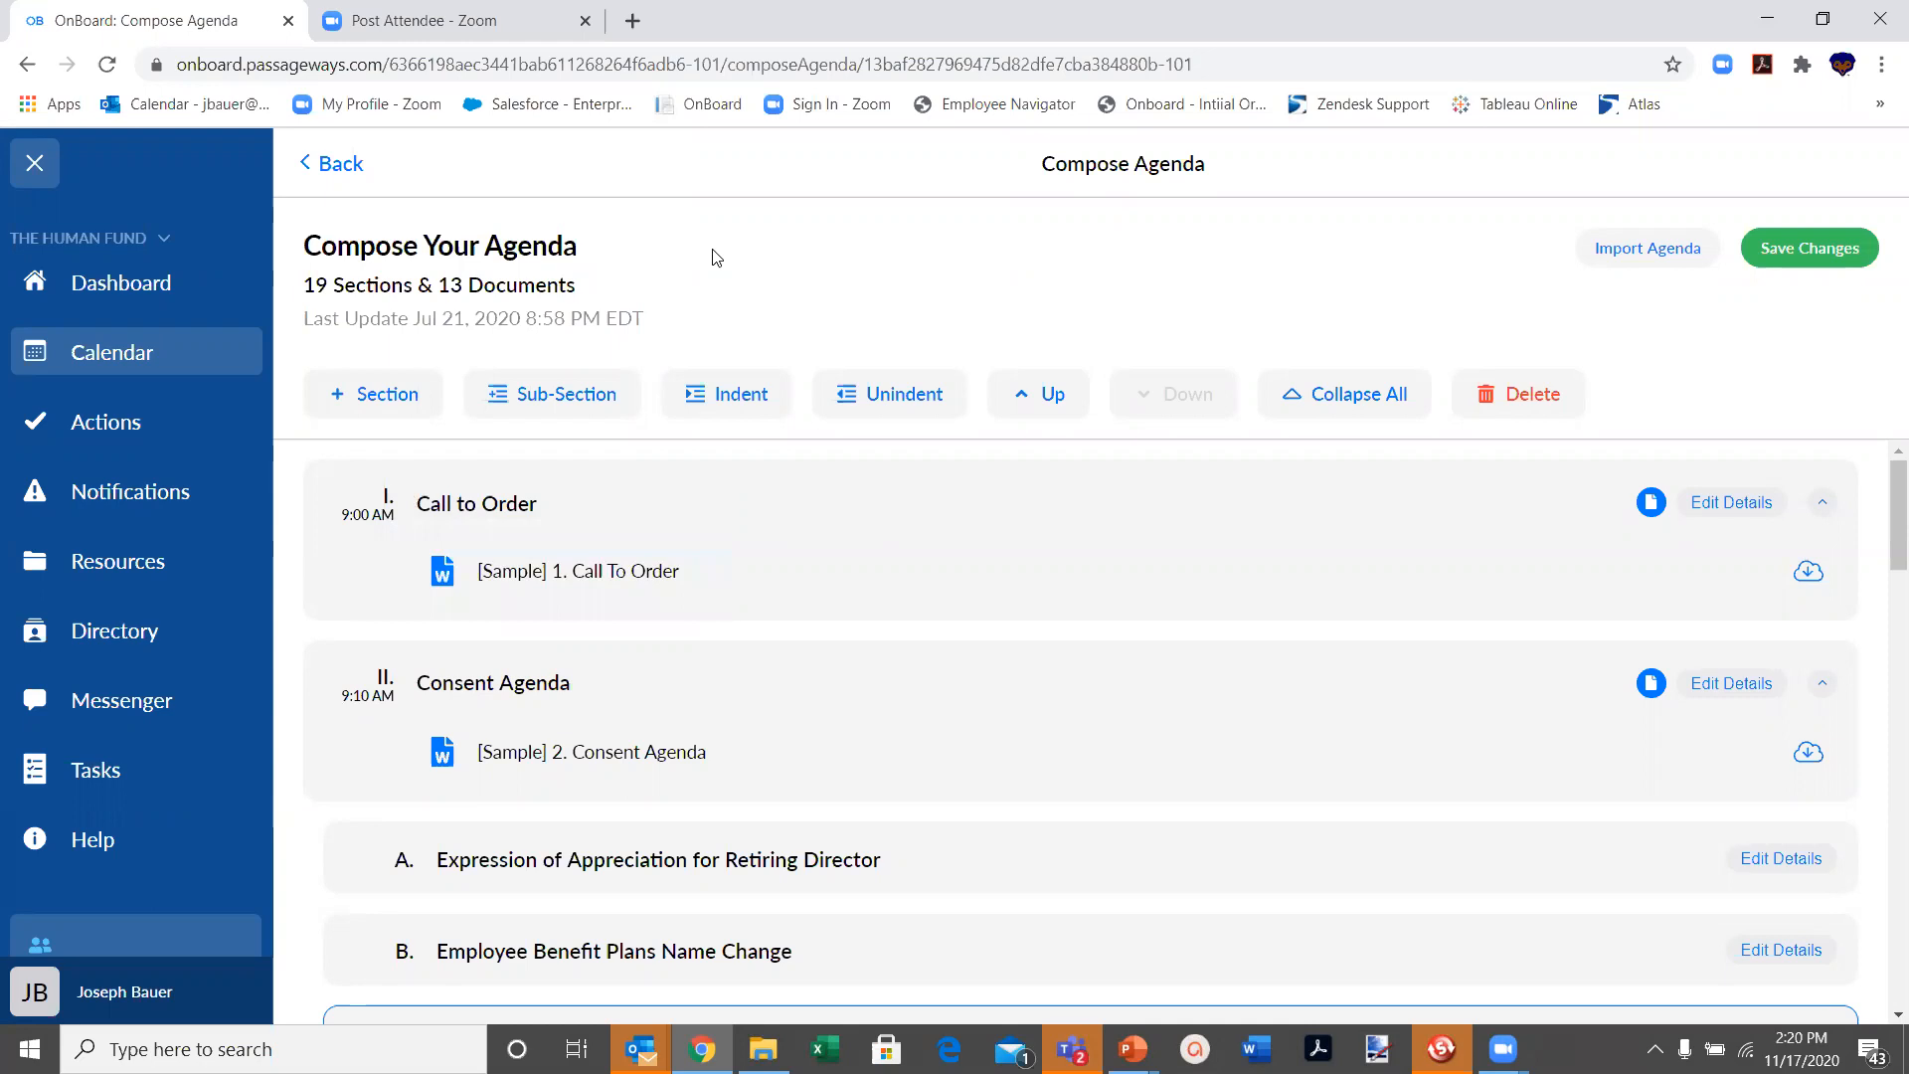
# Leave the agenda composer without saving the changes and return to the list of upcoming meetings.
pyautogui.click(341, 161)
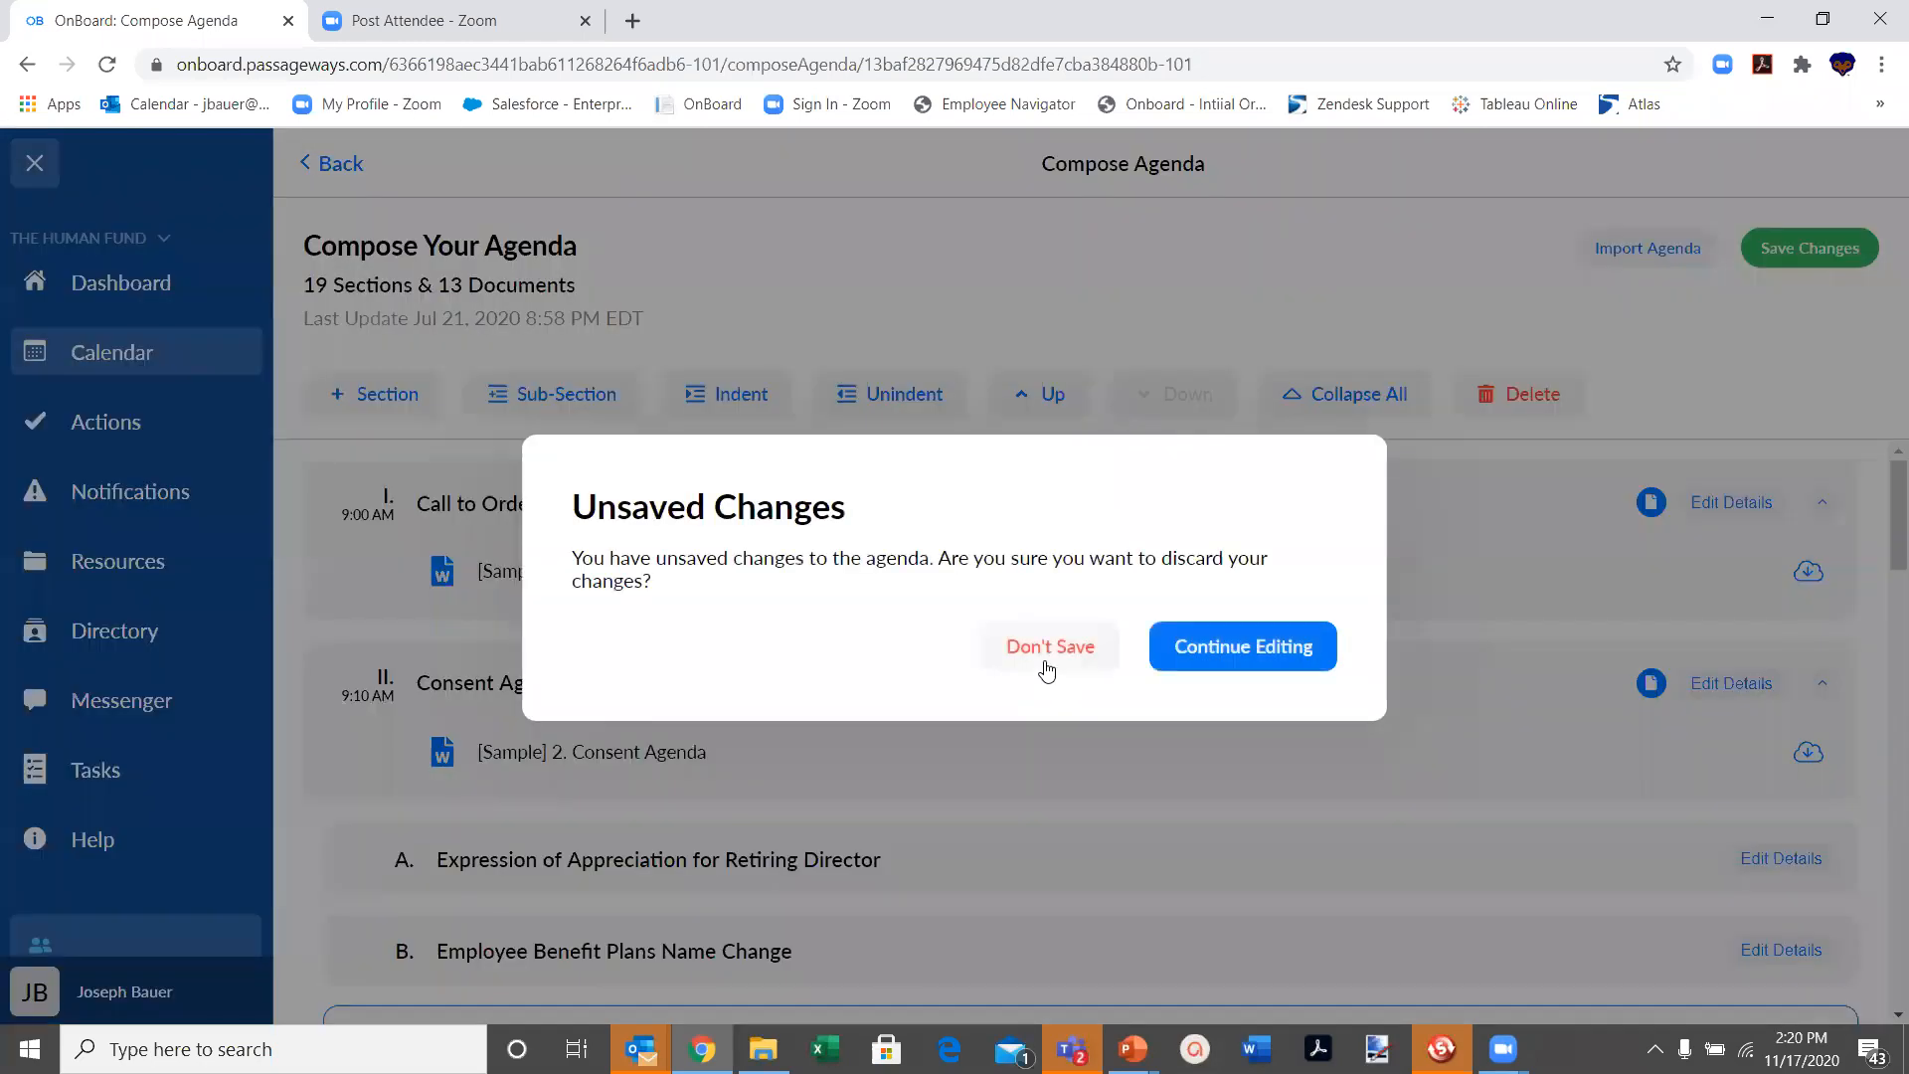
pyautogui.click(1042, 666)
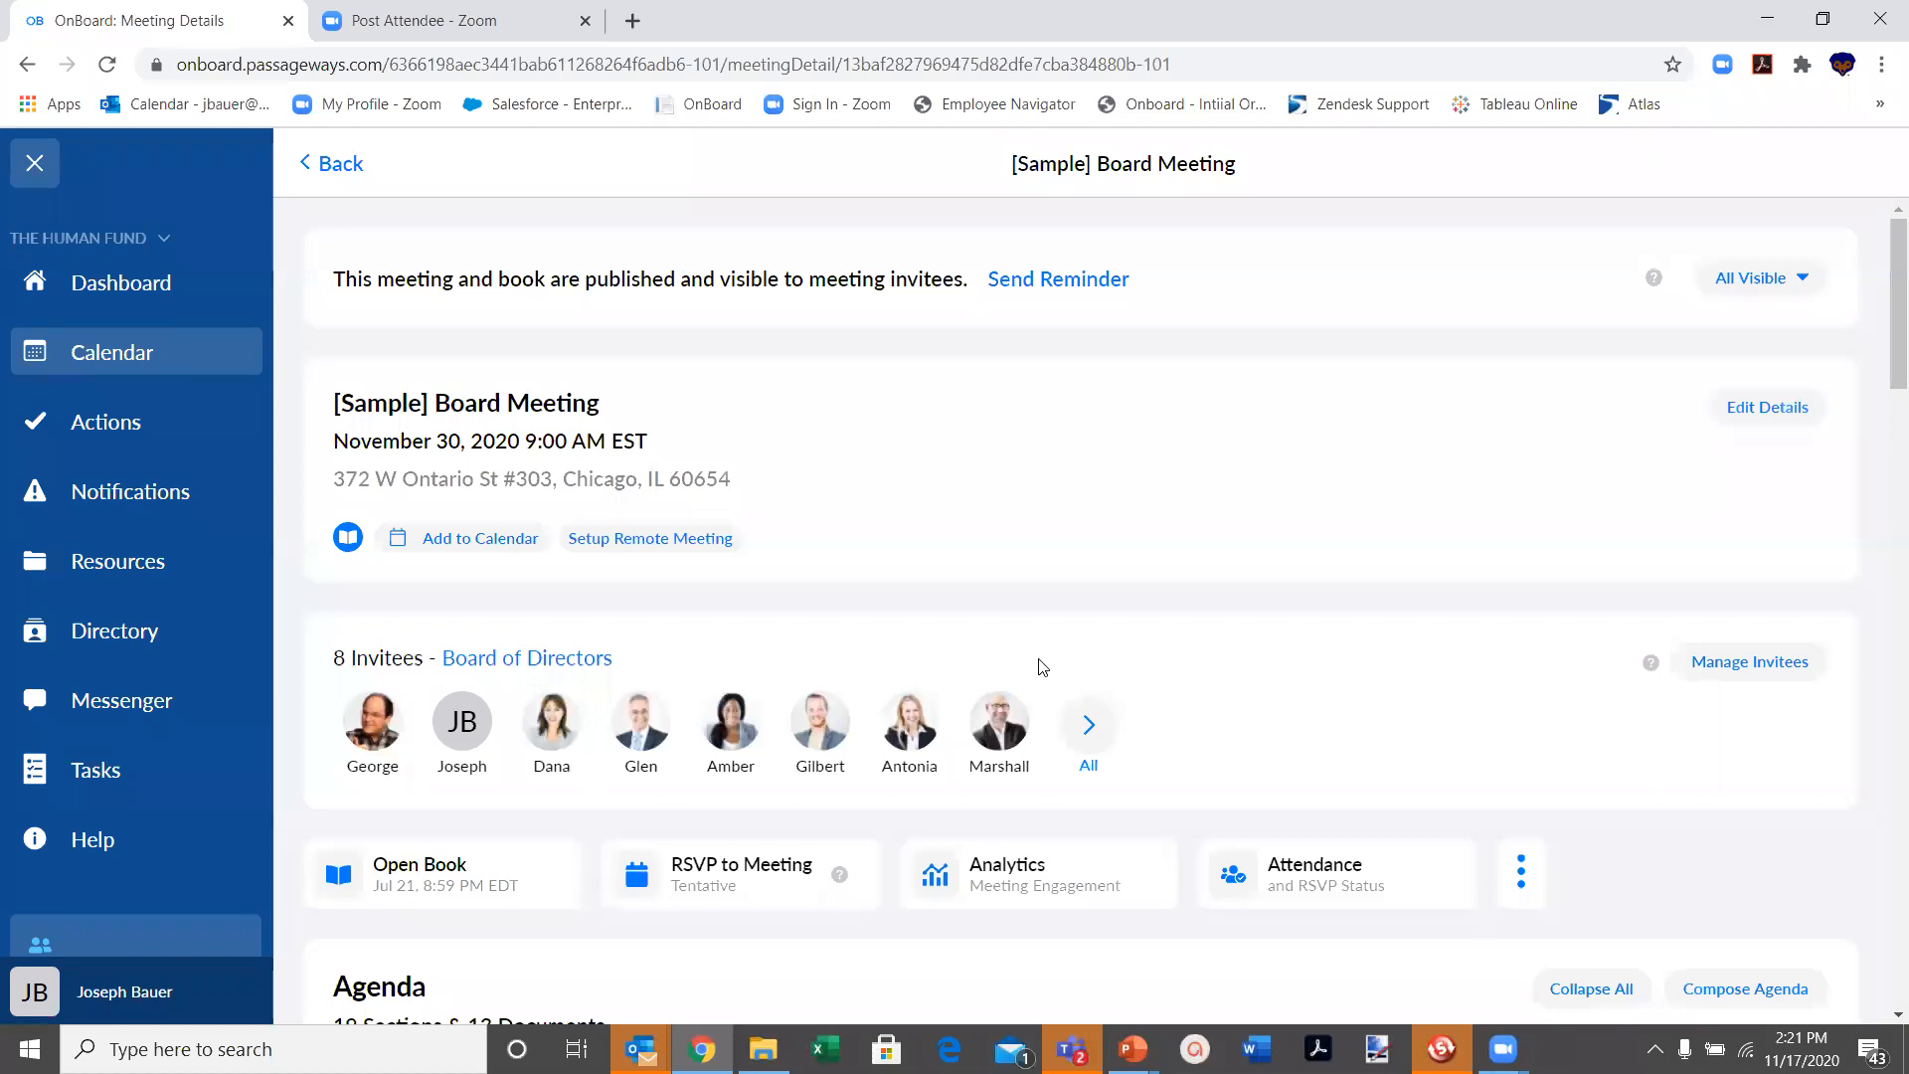
pyautogui.click(328, 167)
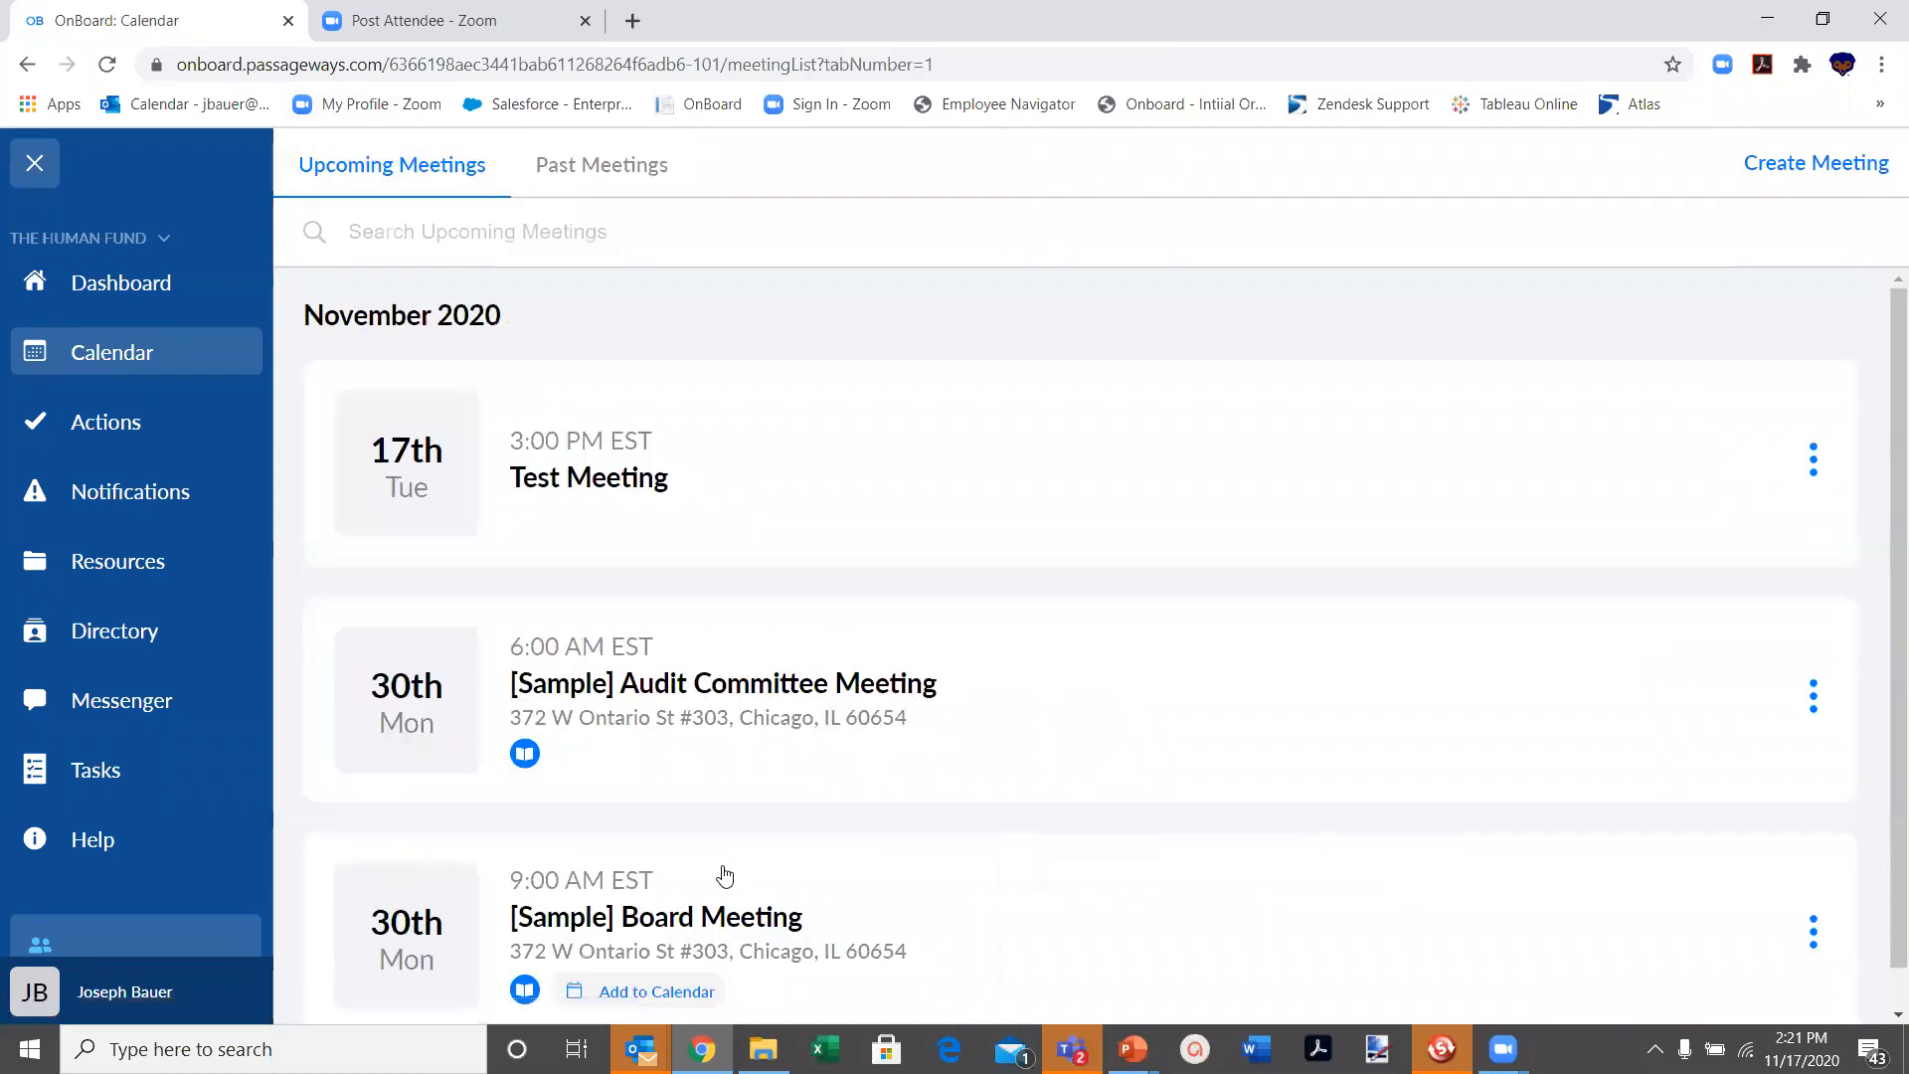
# Open the [Sample] Board Meeting and review its editable details, invitees, meeting actions and agenda overview.
pyautogui.scroll(-1, 725, 880)
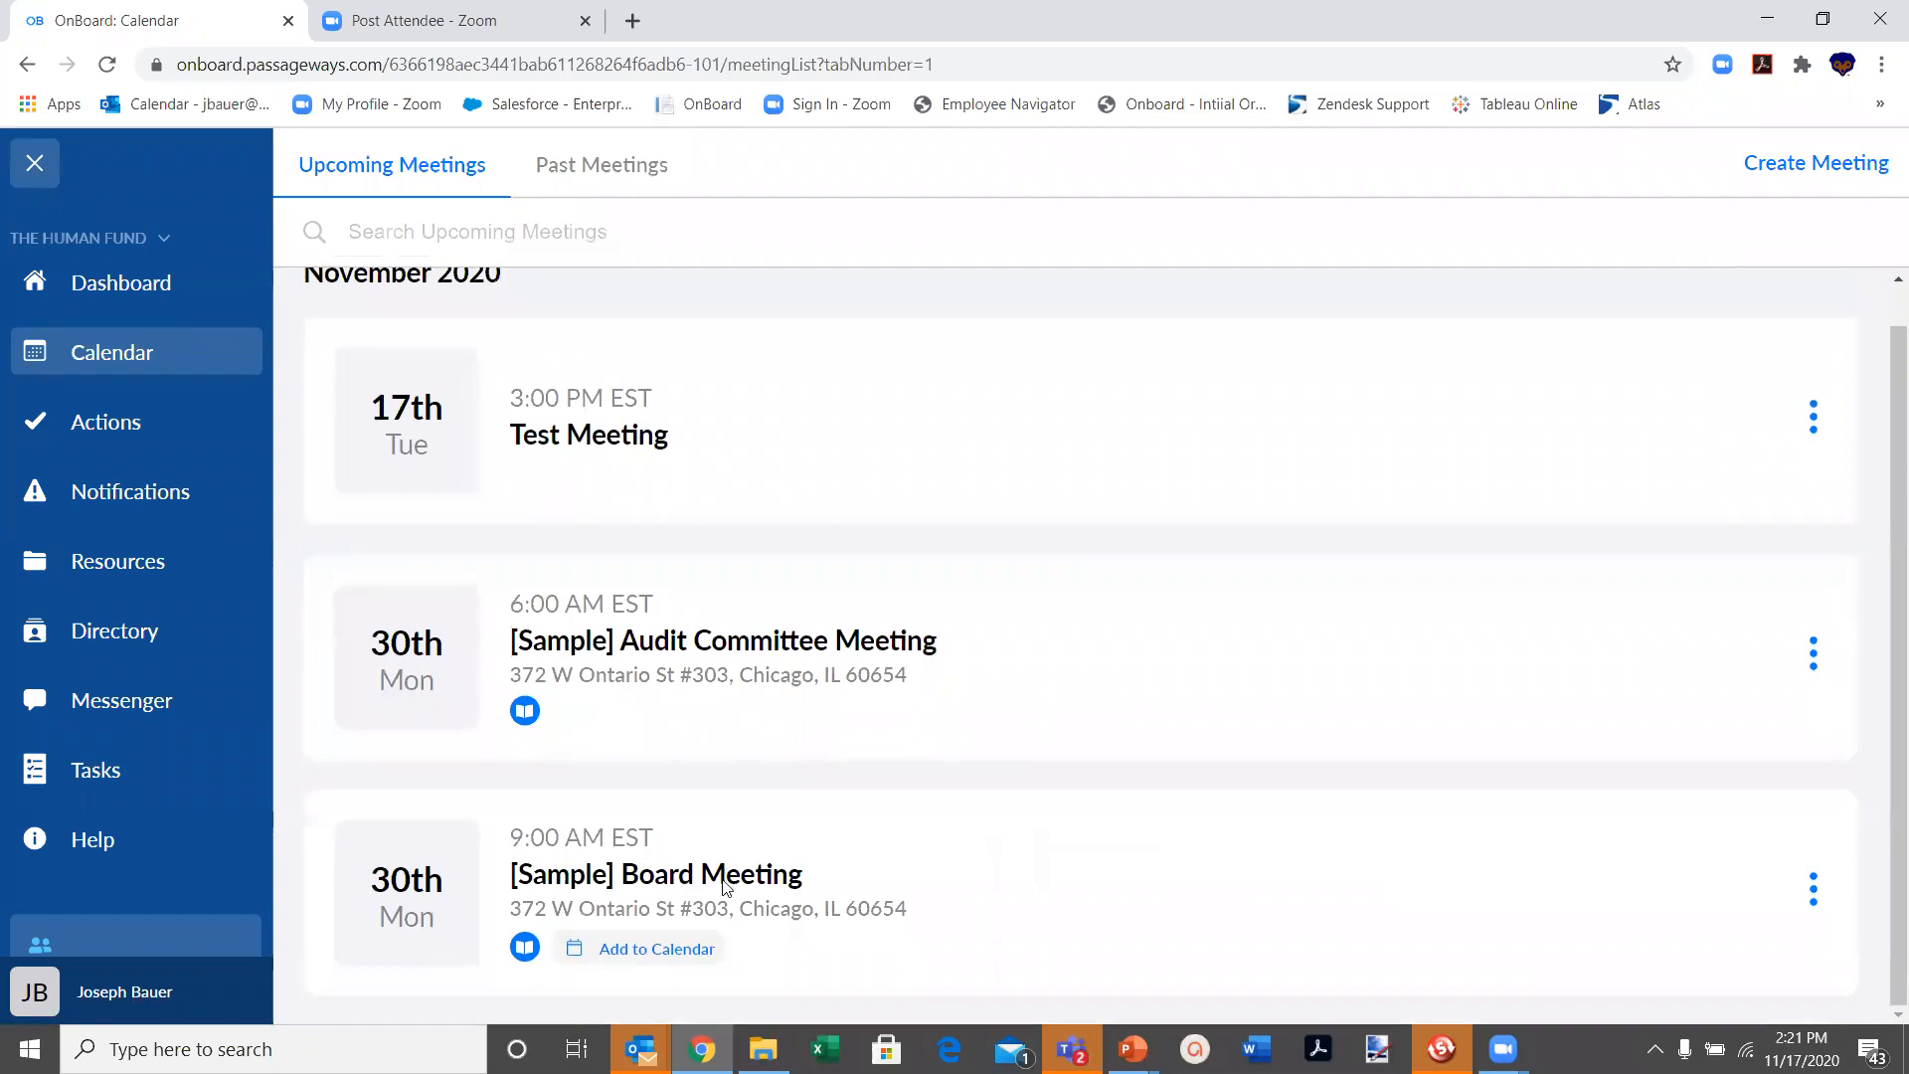
pyautogui.click(824, 913)
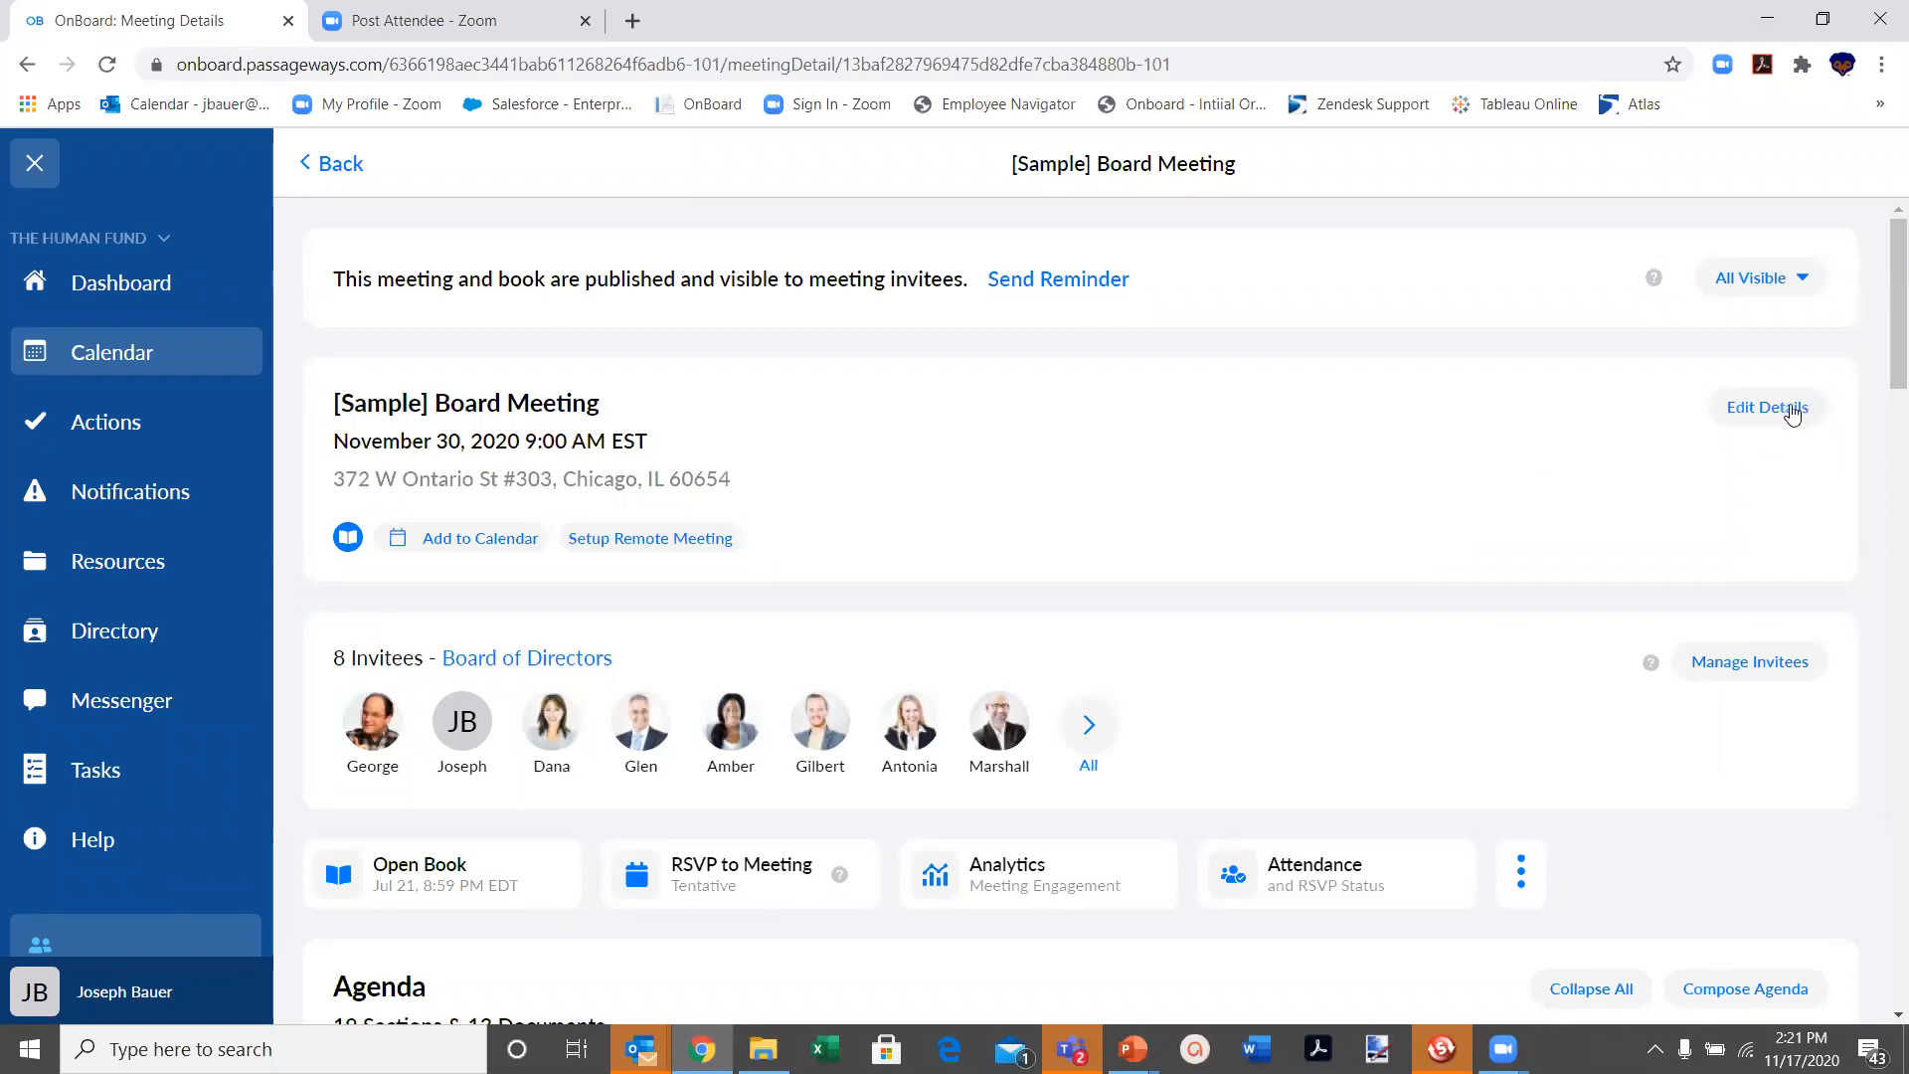
pyautogui.click(1755, 410)
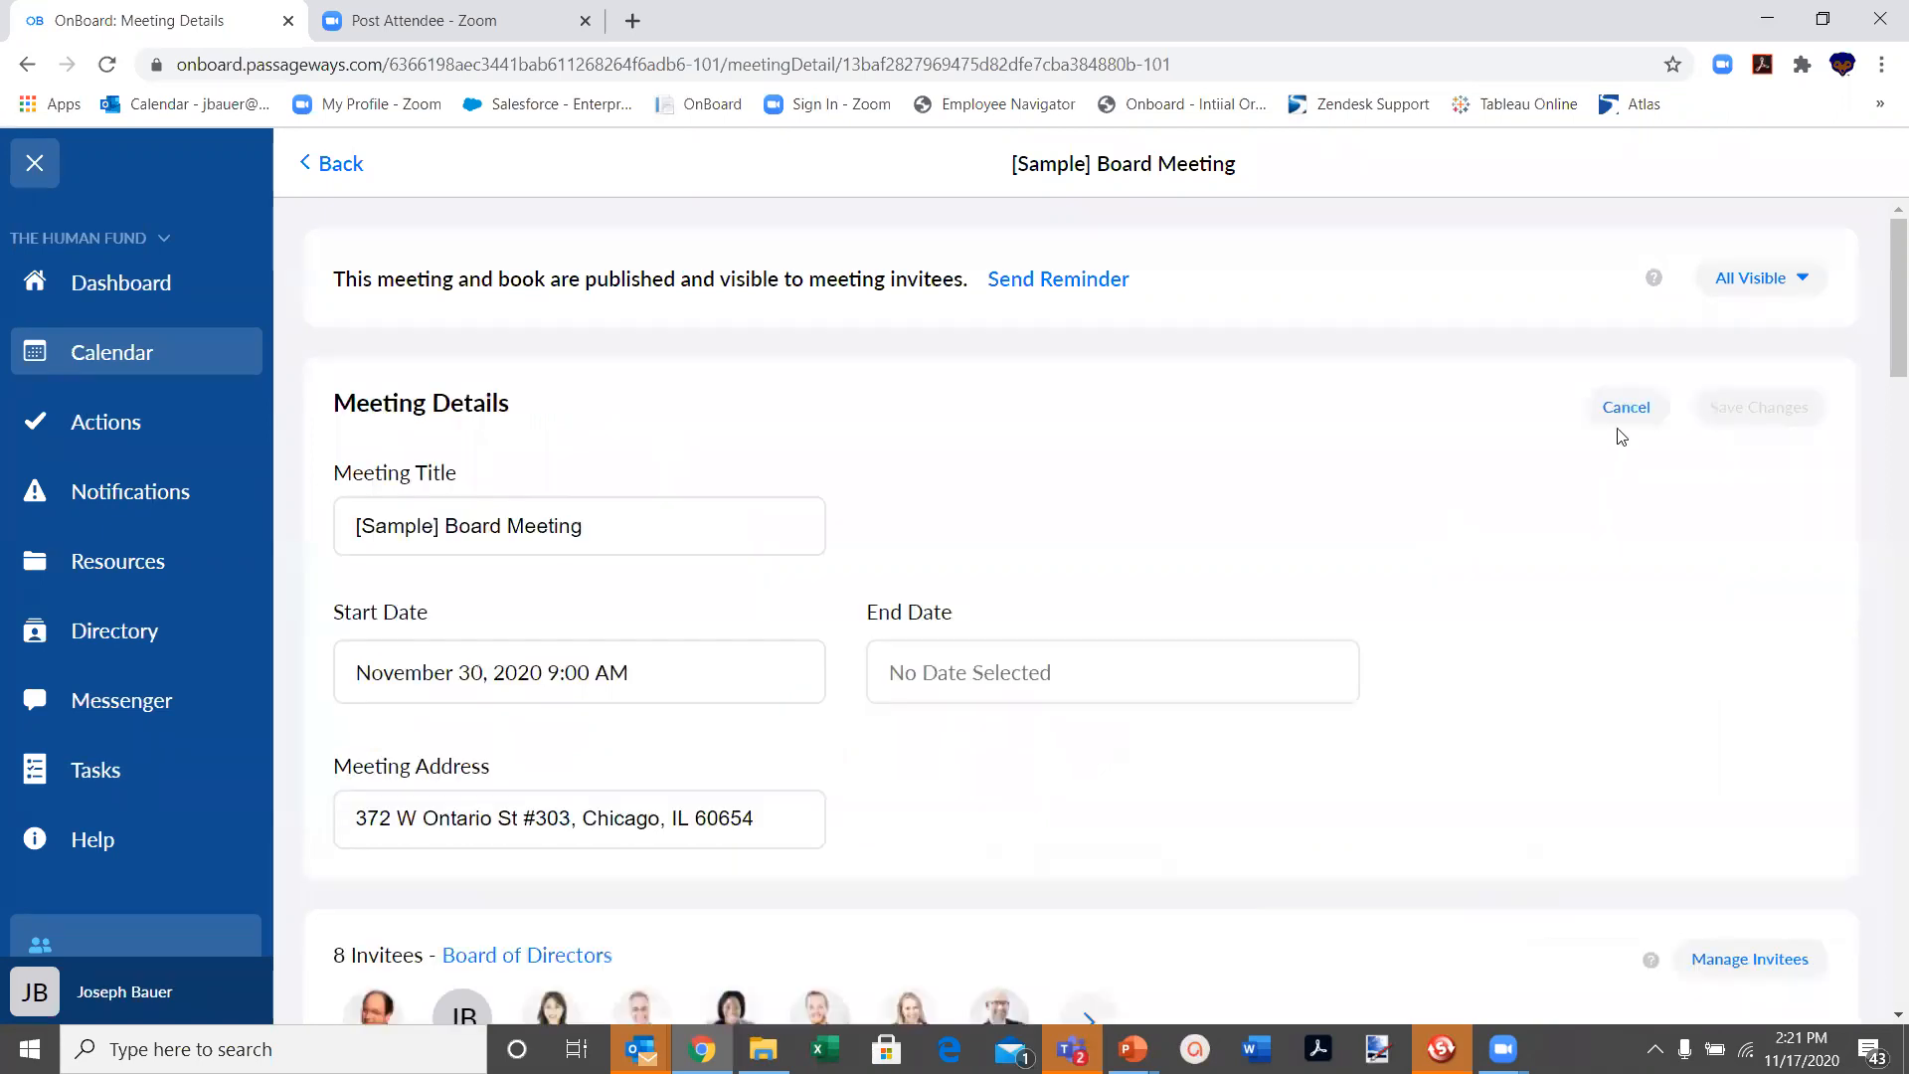
pyautogui.click(1632, 420)
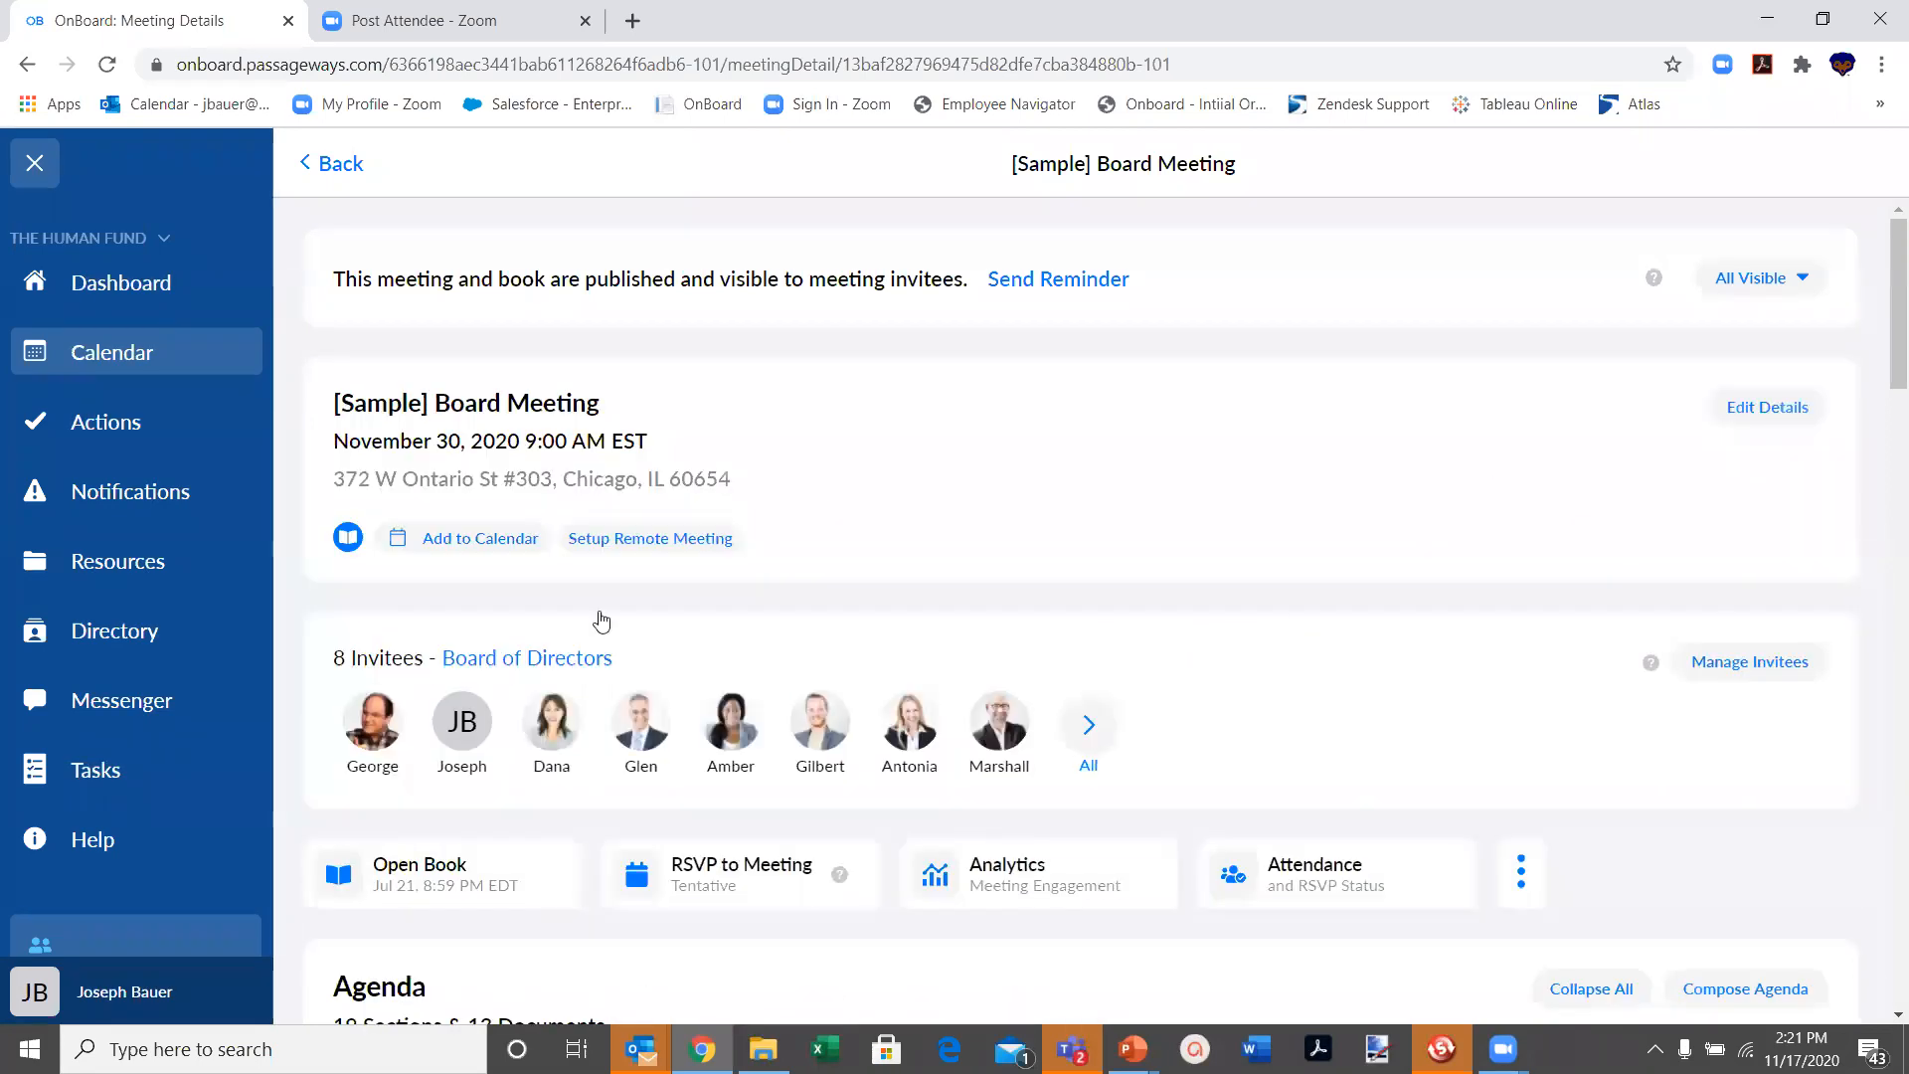
pyautogui.scroll(-3, 596, 622)
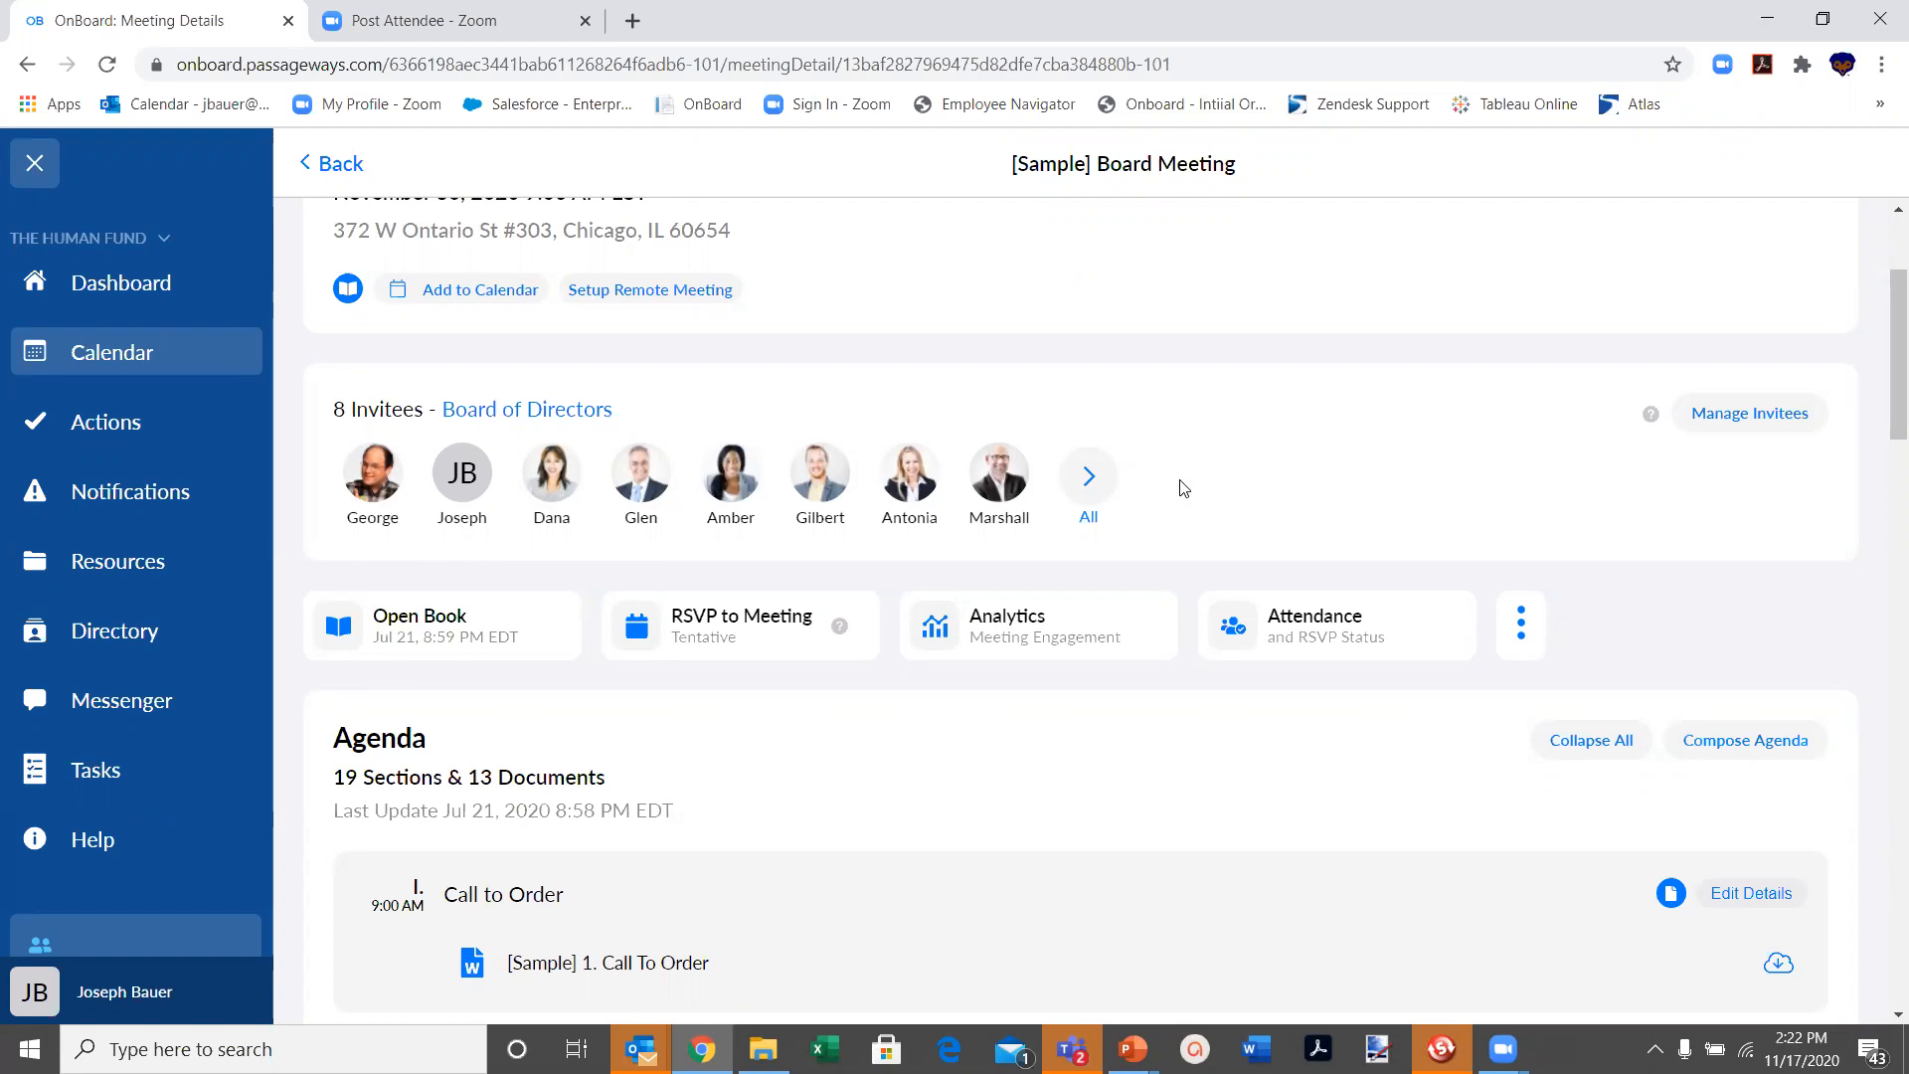
pyautogui.scroll(3, 1184, 488)
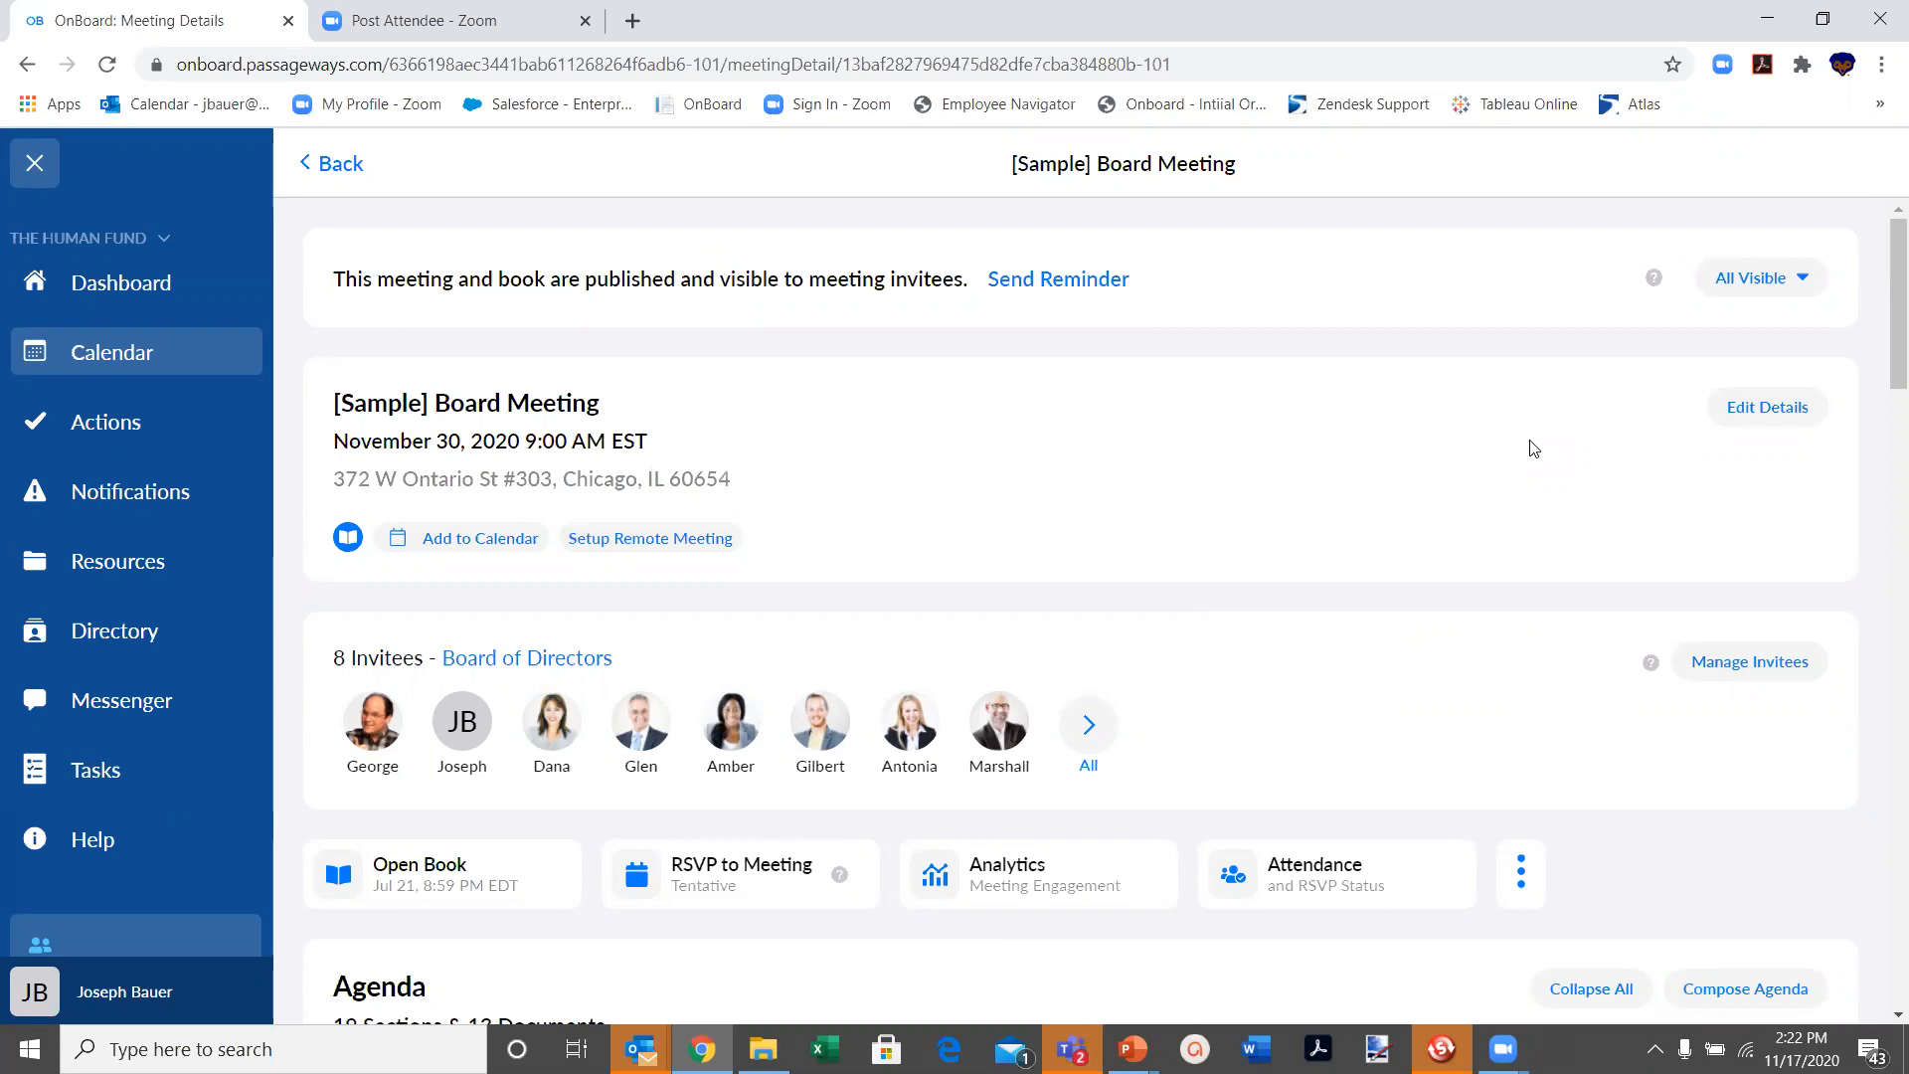
# Open the [Sample] Approval of Board Meeting Minutes and review its title, discussion, vote options, voting history and approval results.
pyautogui.click(117, 425)
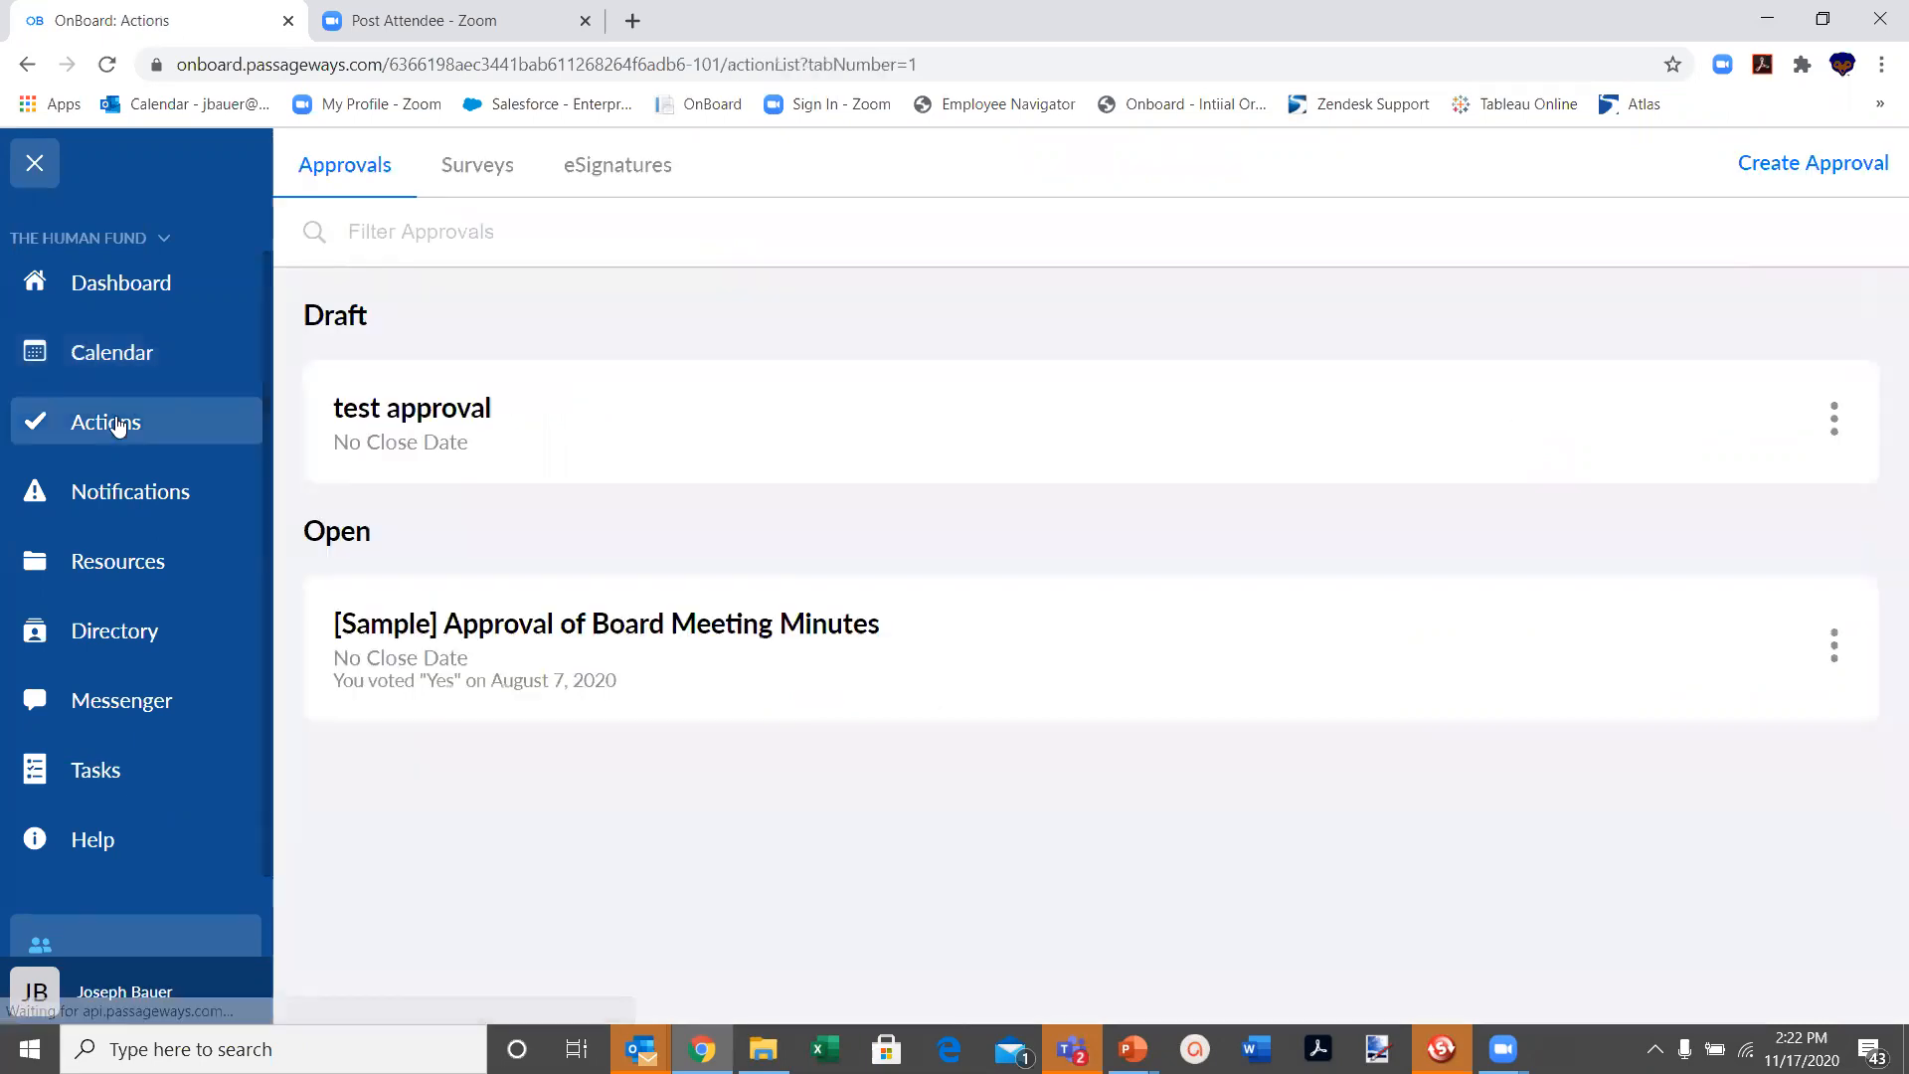
pyautogui.click(641, 635)
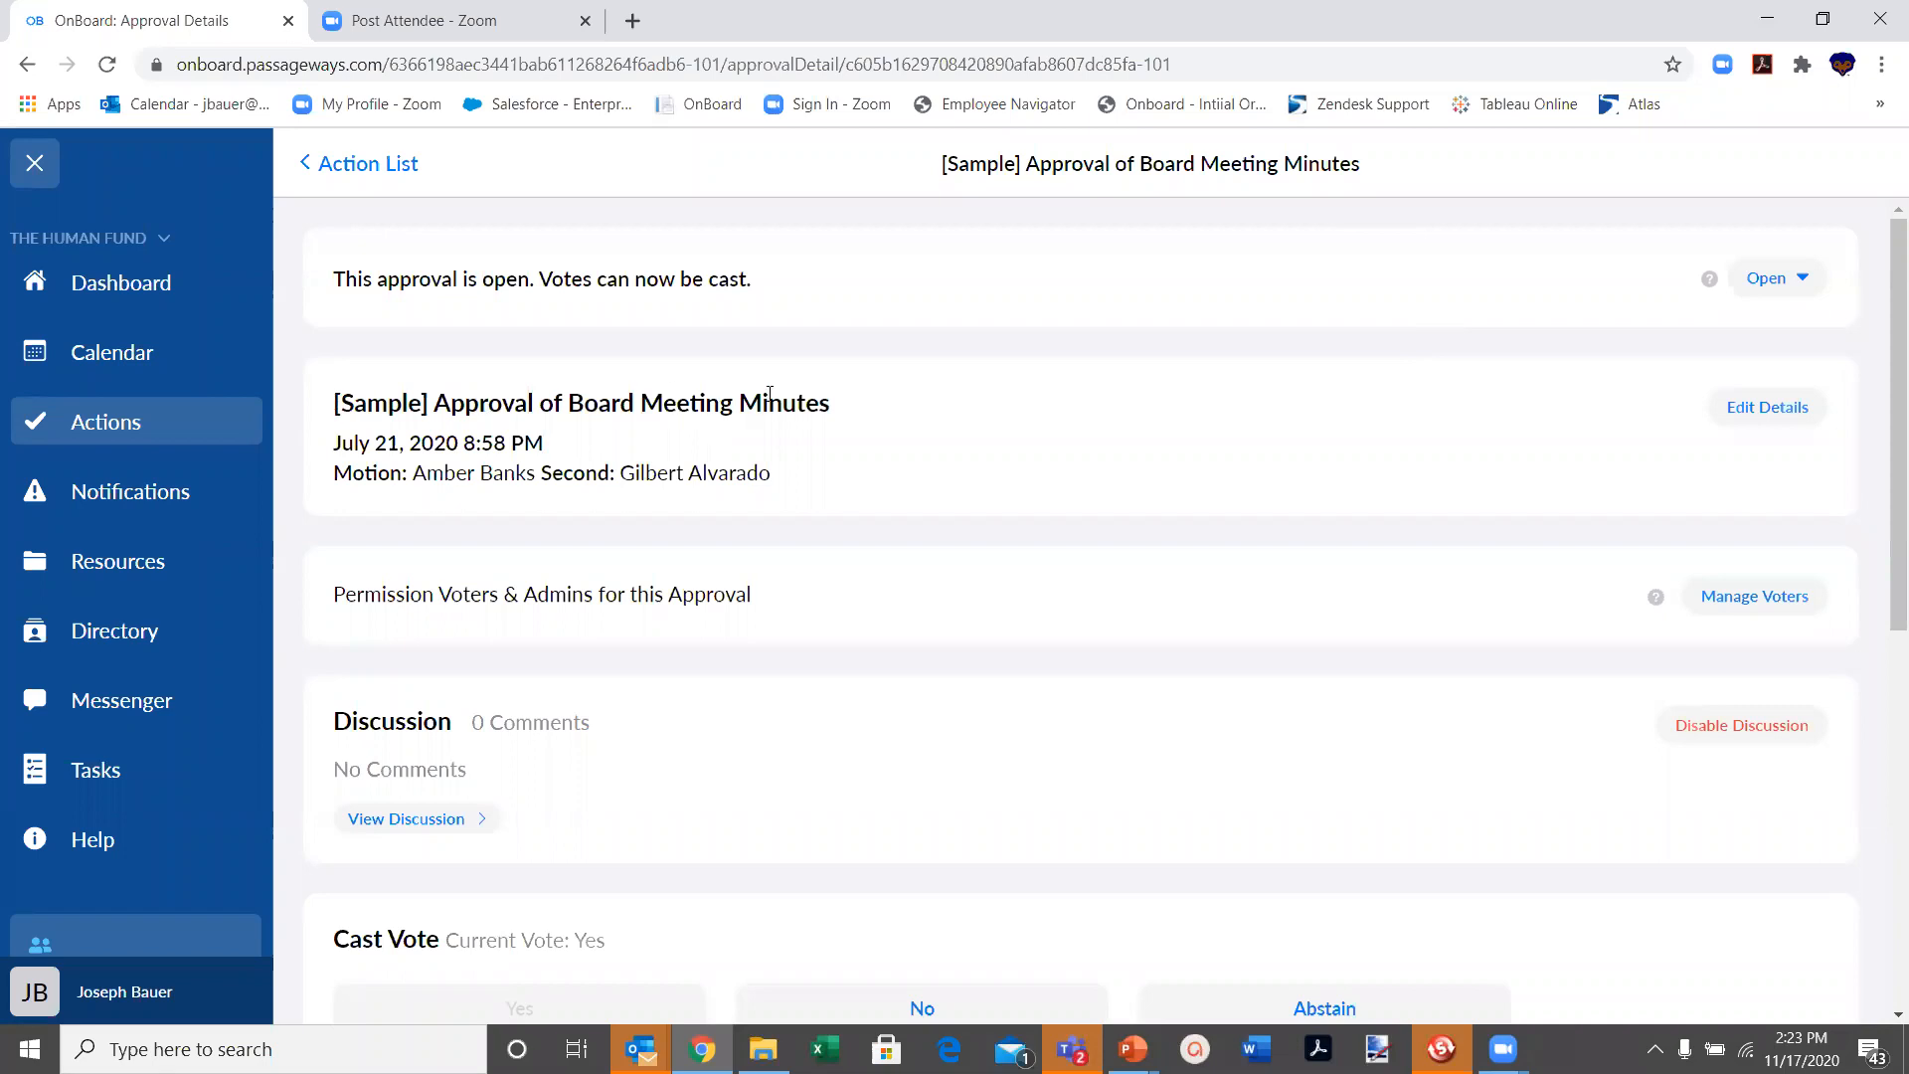
pyautogui.moveTo(833, 399); pyautogui.dragTo(123, 394)
pyautogui.click(334, 393)
pyautogui.moveTo(334, 393); pyautogui.dragTo(831, 403)
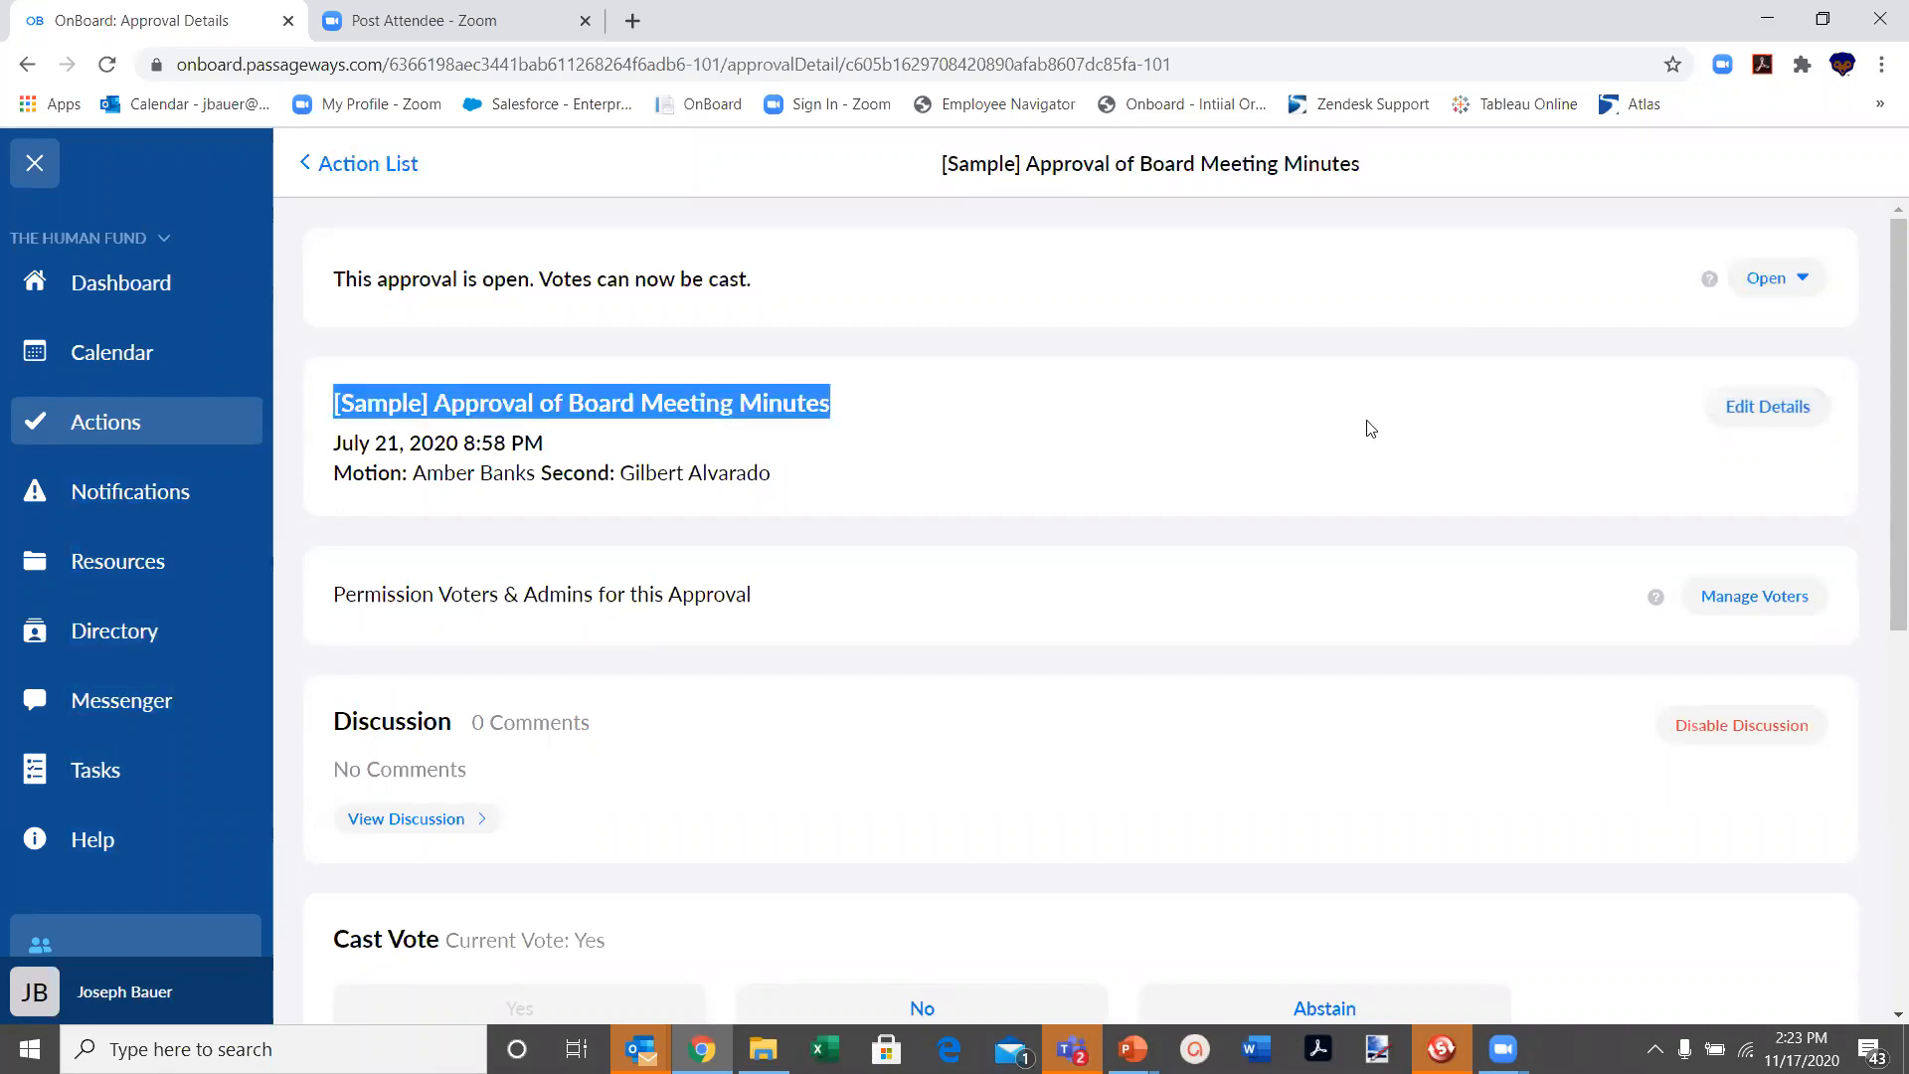
pyautogui.scroll(-8, 1122, 538)
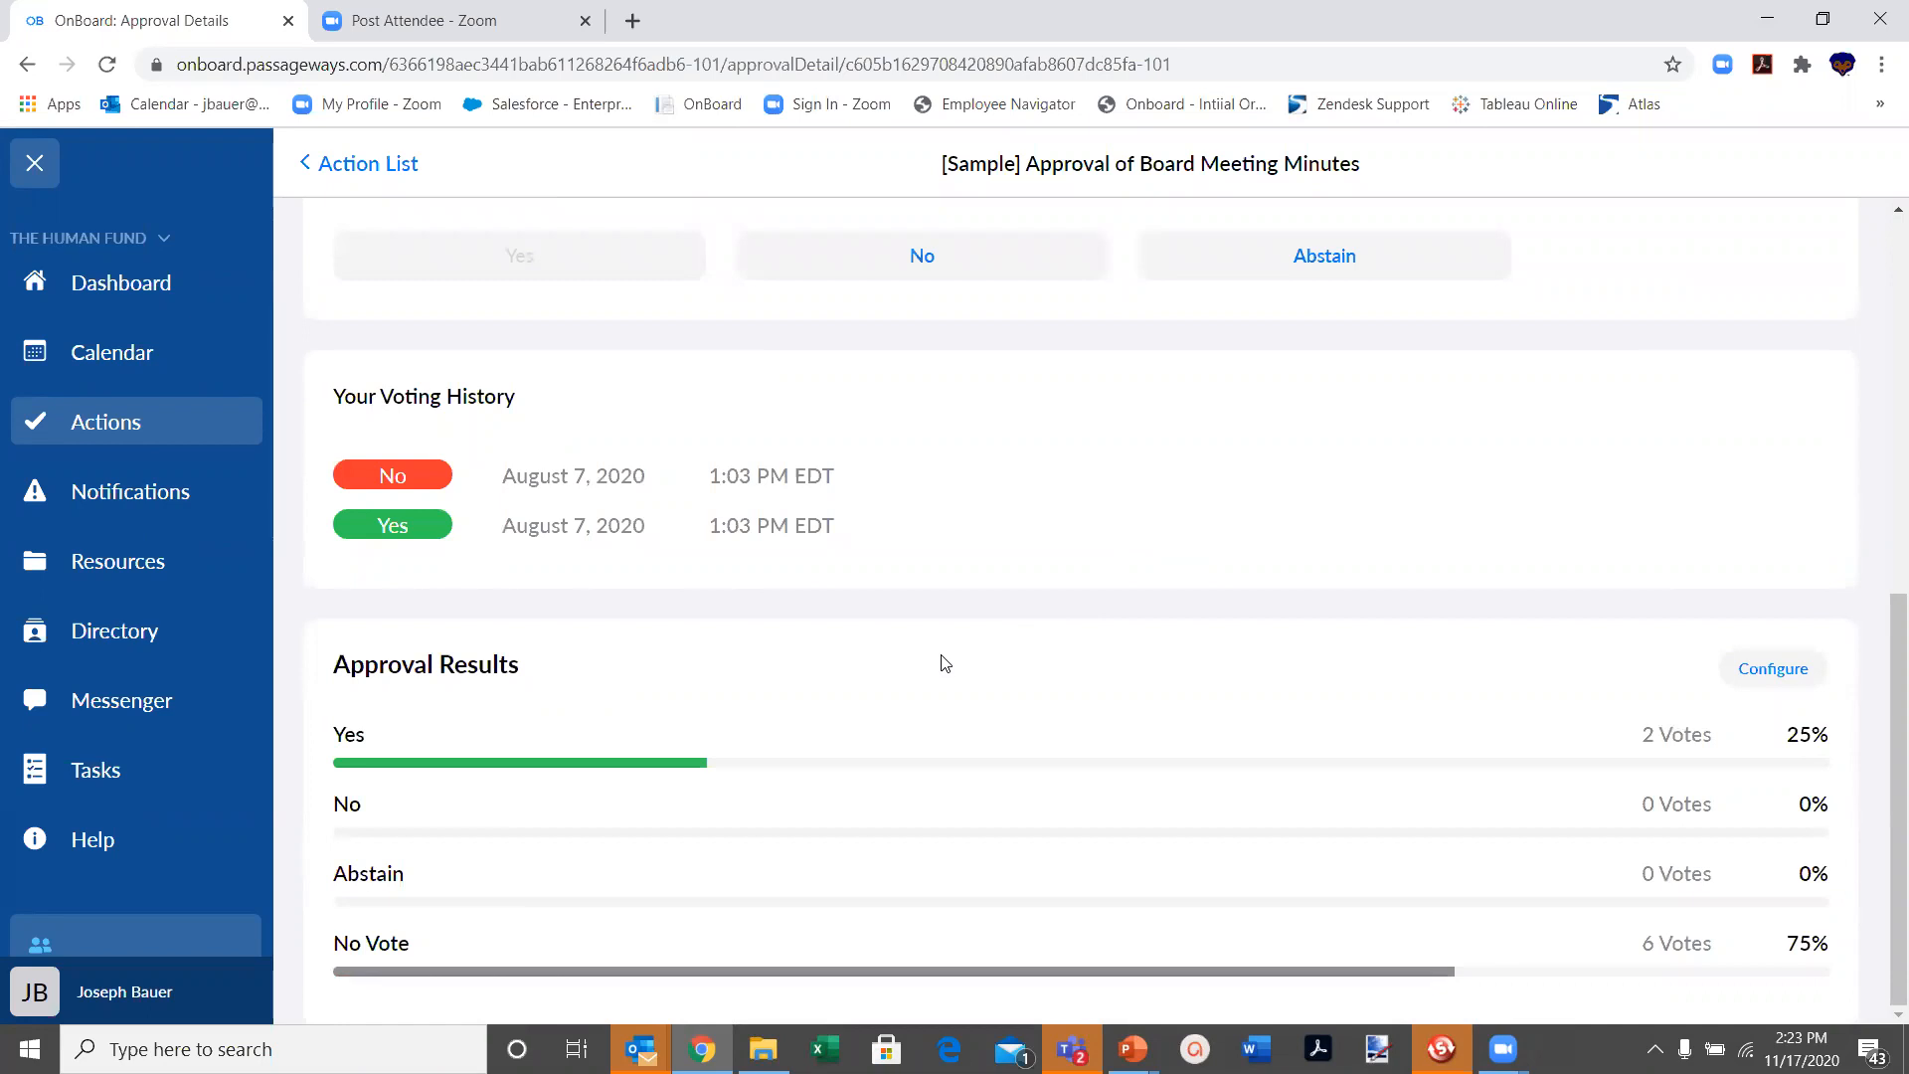
pyautogui.scroll(8, 950, 652)
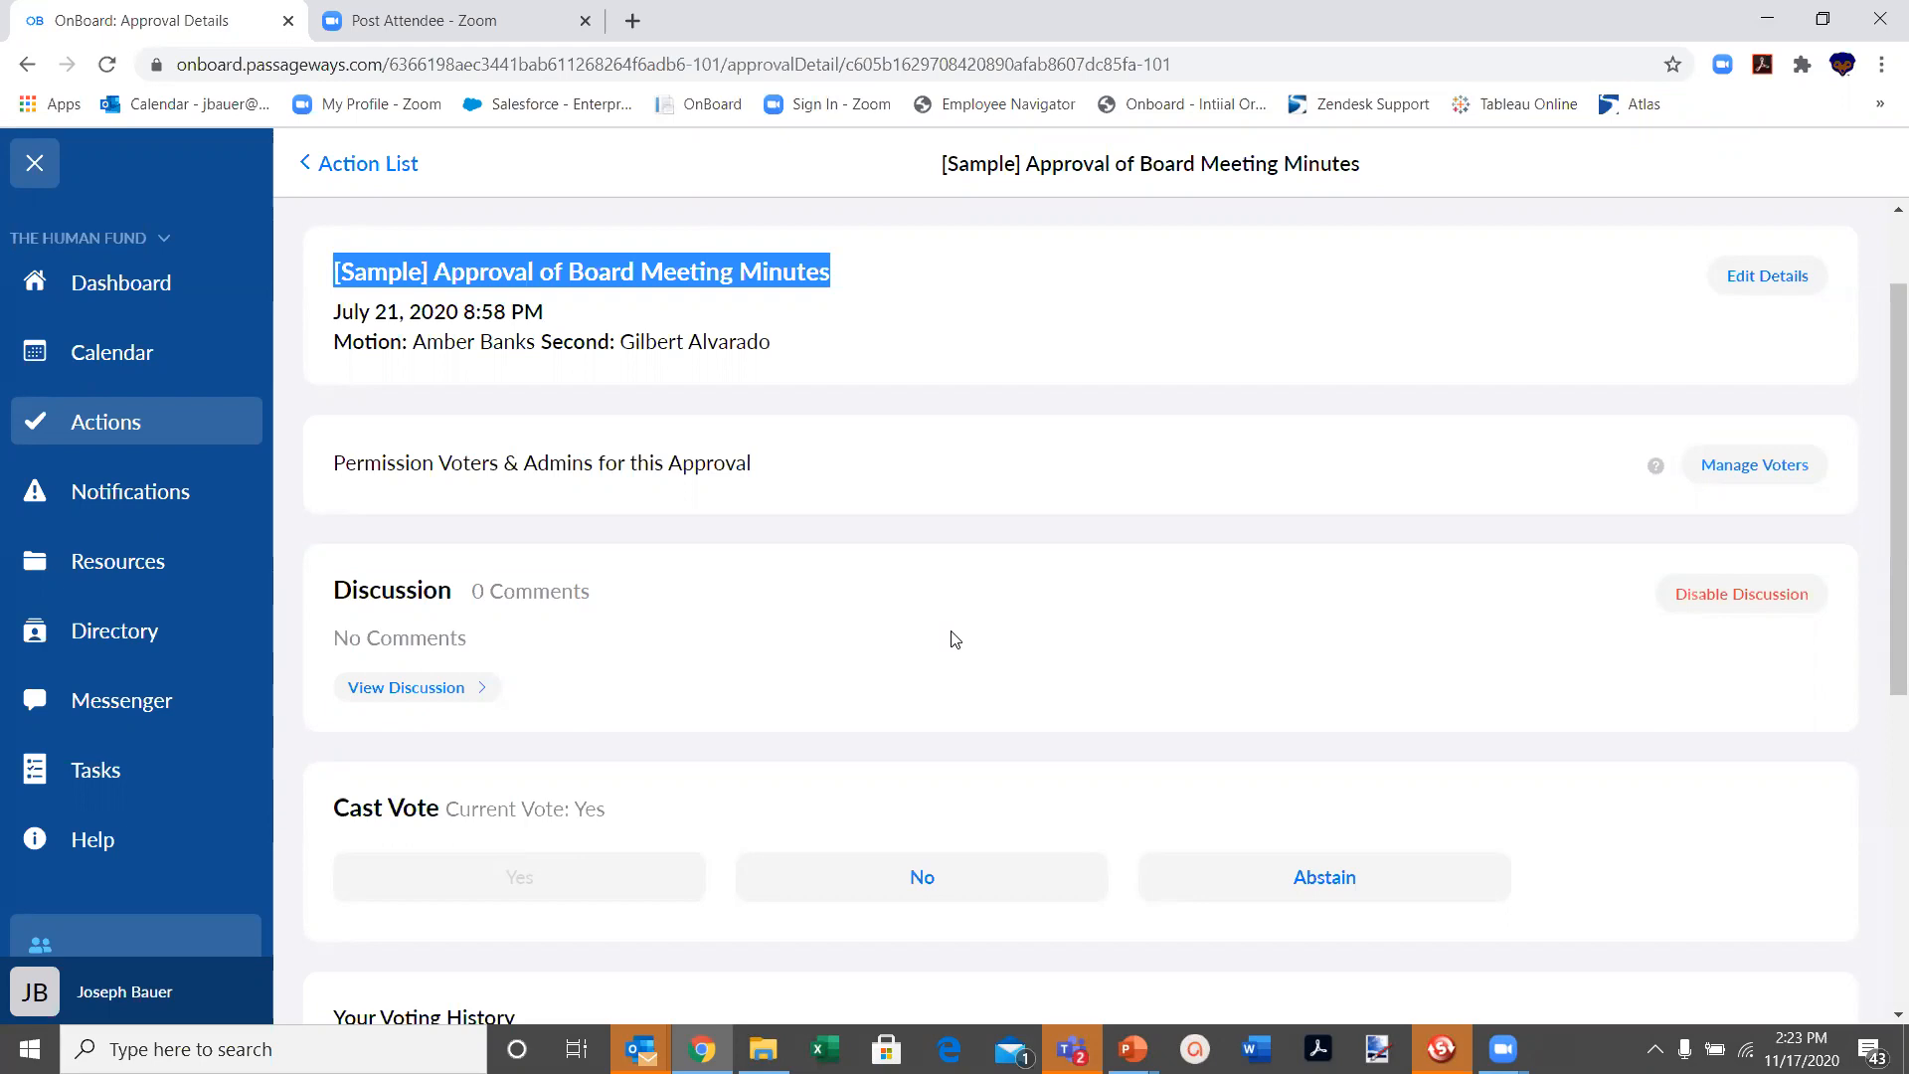
# Open the member directory and view the actions available for the first listed member.
pyautogui.click(142, 640)
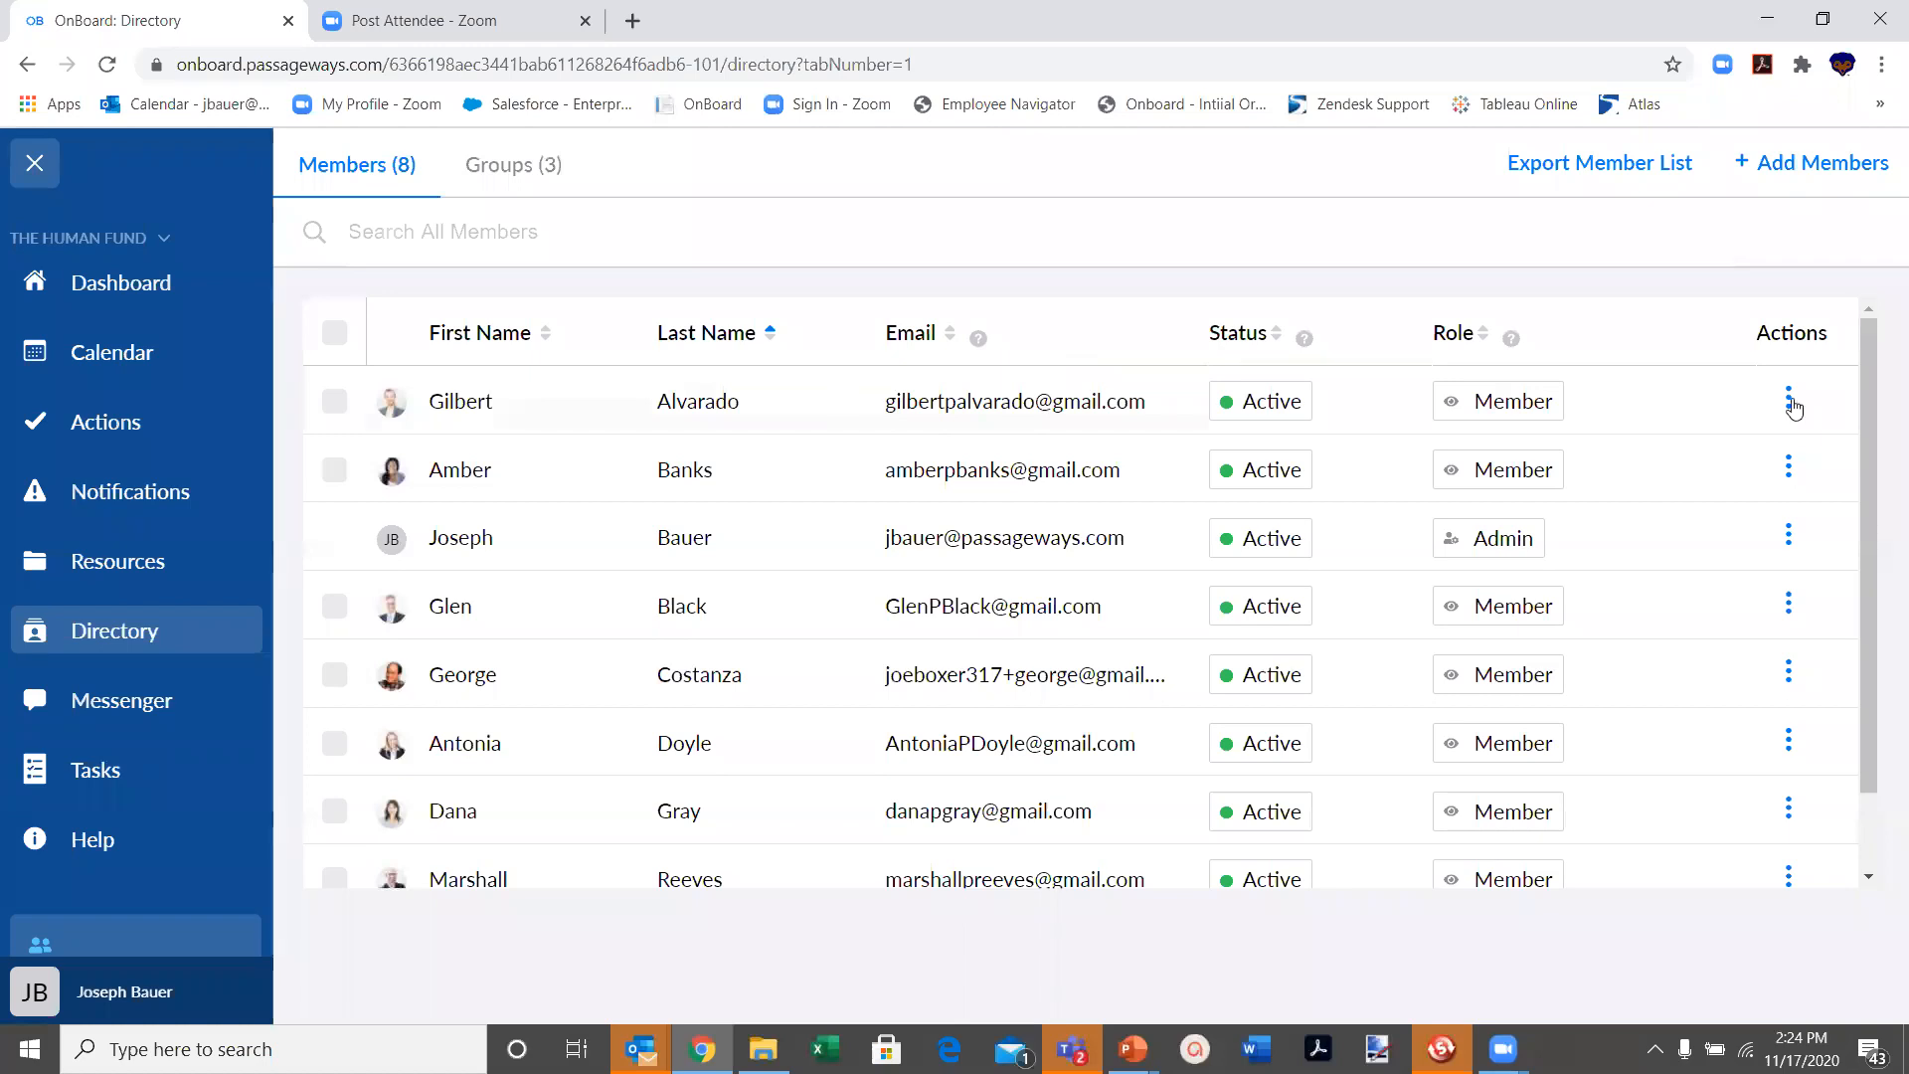
pyautogui.click(1789, 401)
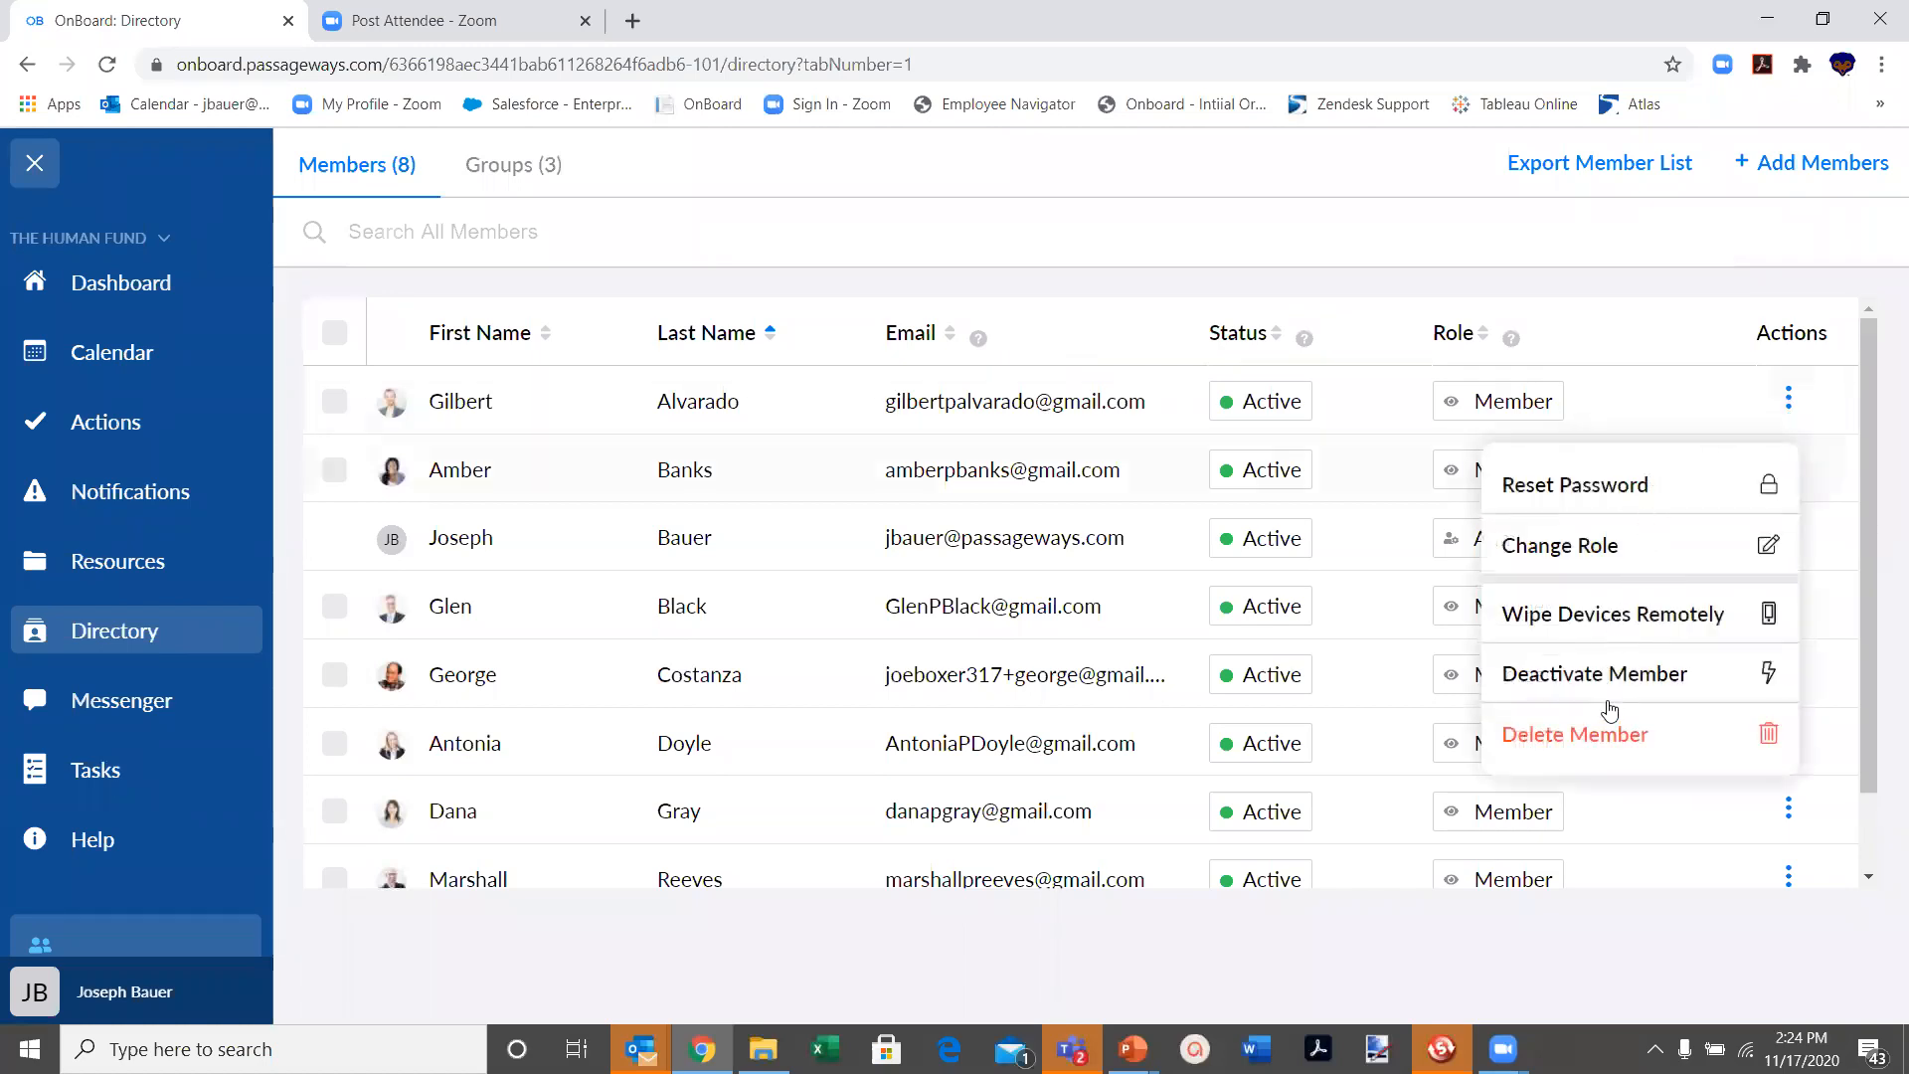
pyautogui.click(1589, 289)
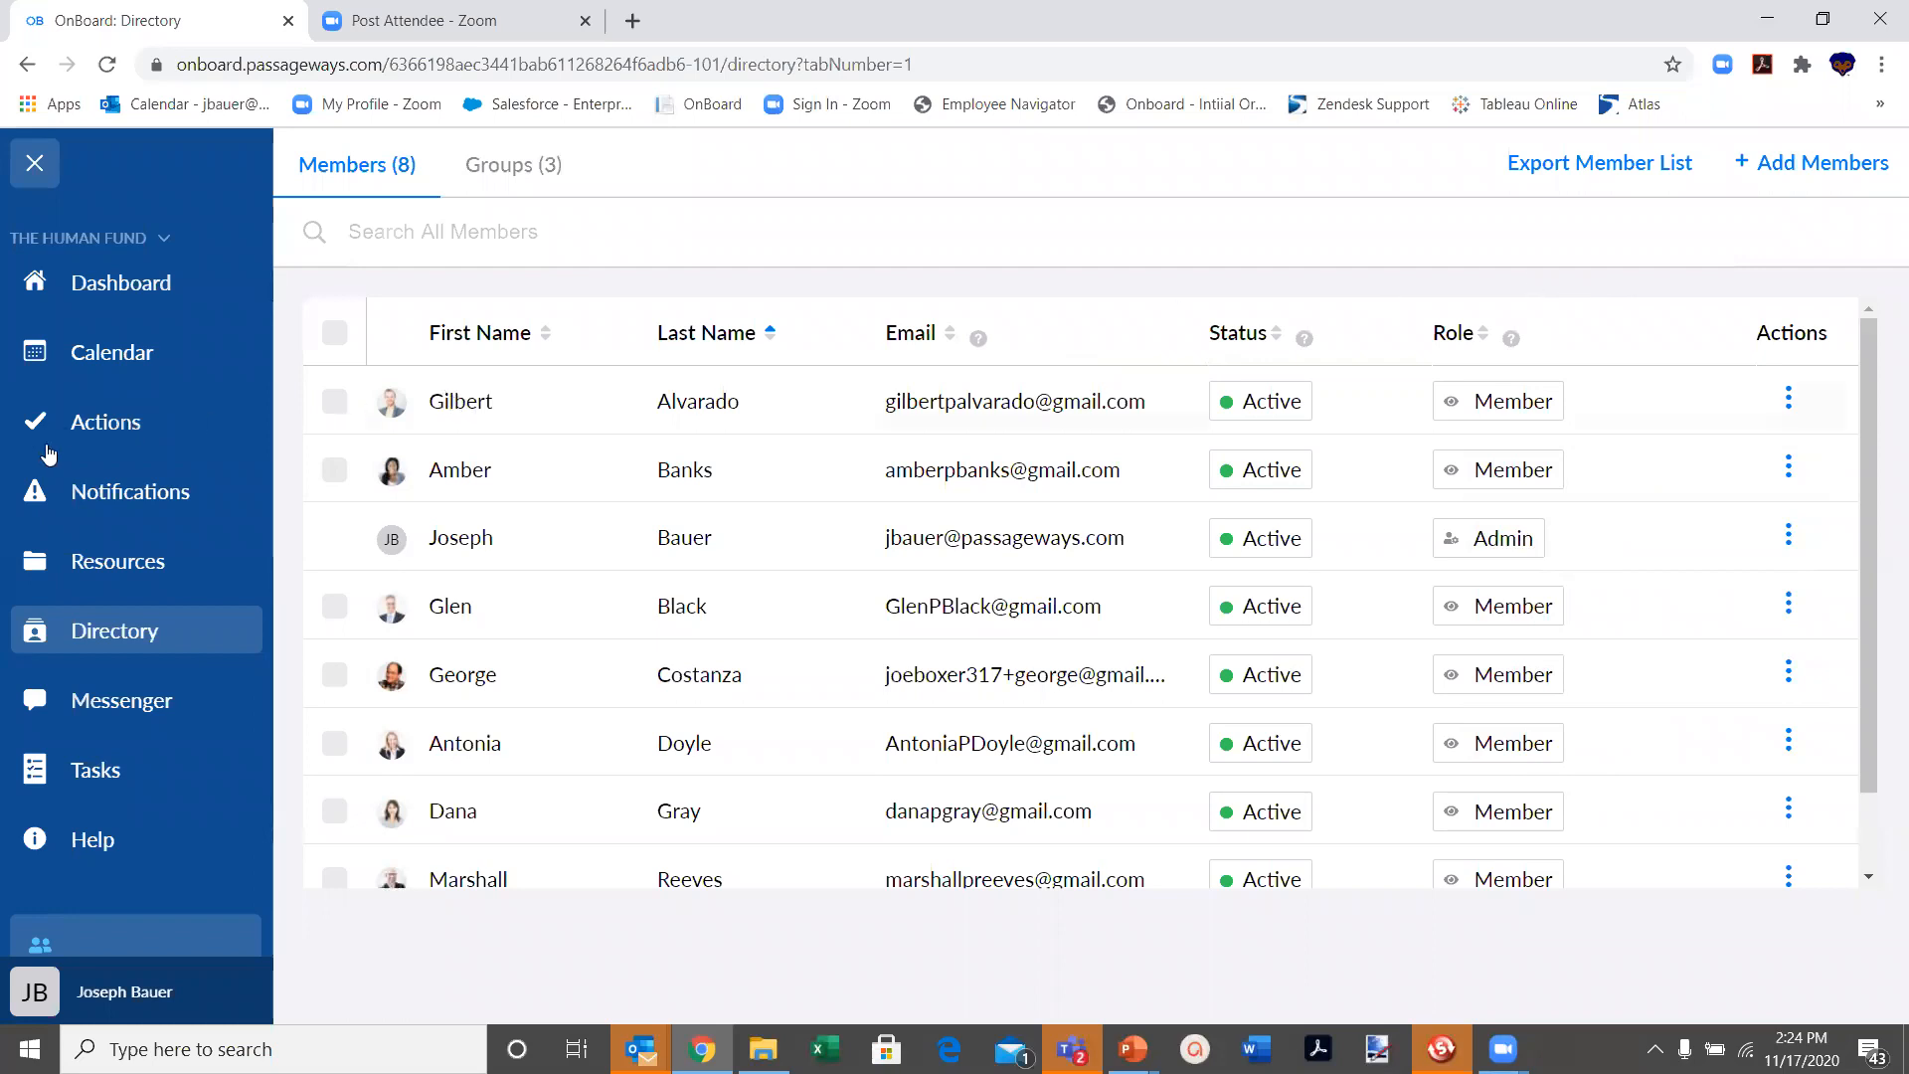
# Open the organization's resources and sort the folders by name in both directions, and by update date.
pyautogui.click(145, 566)
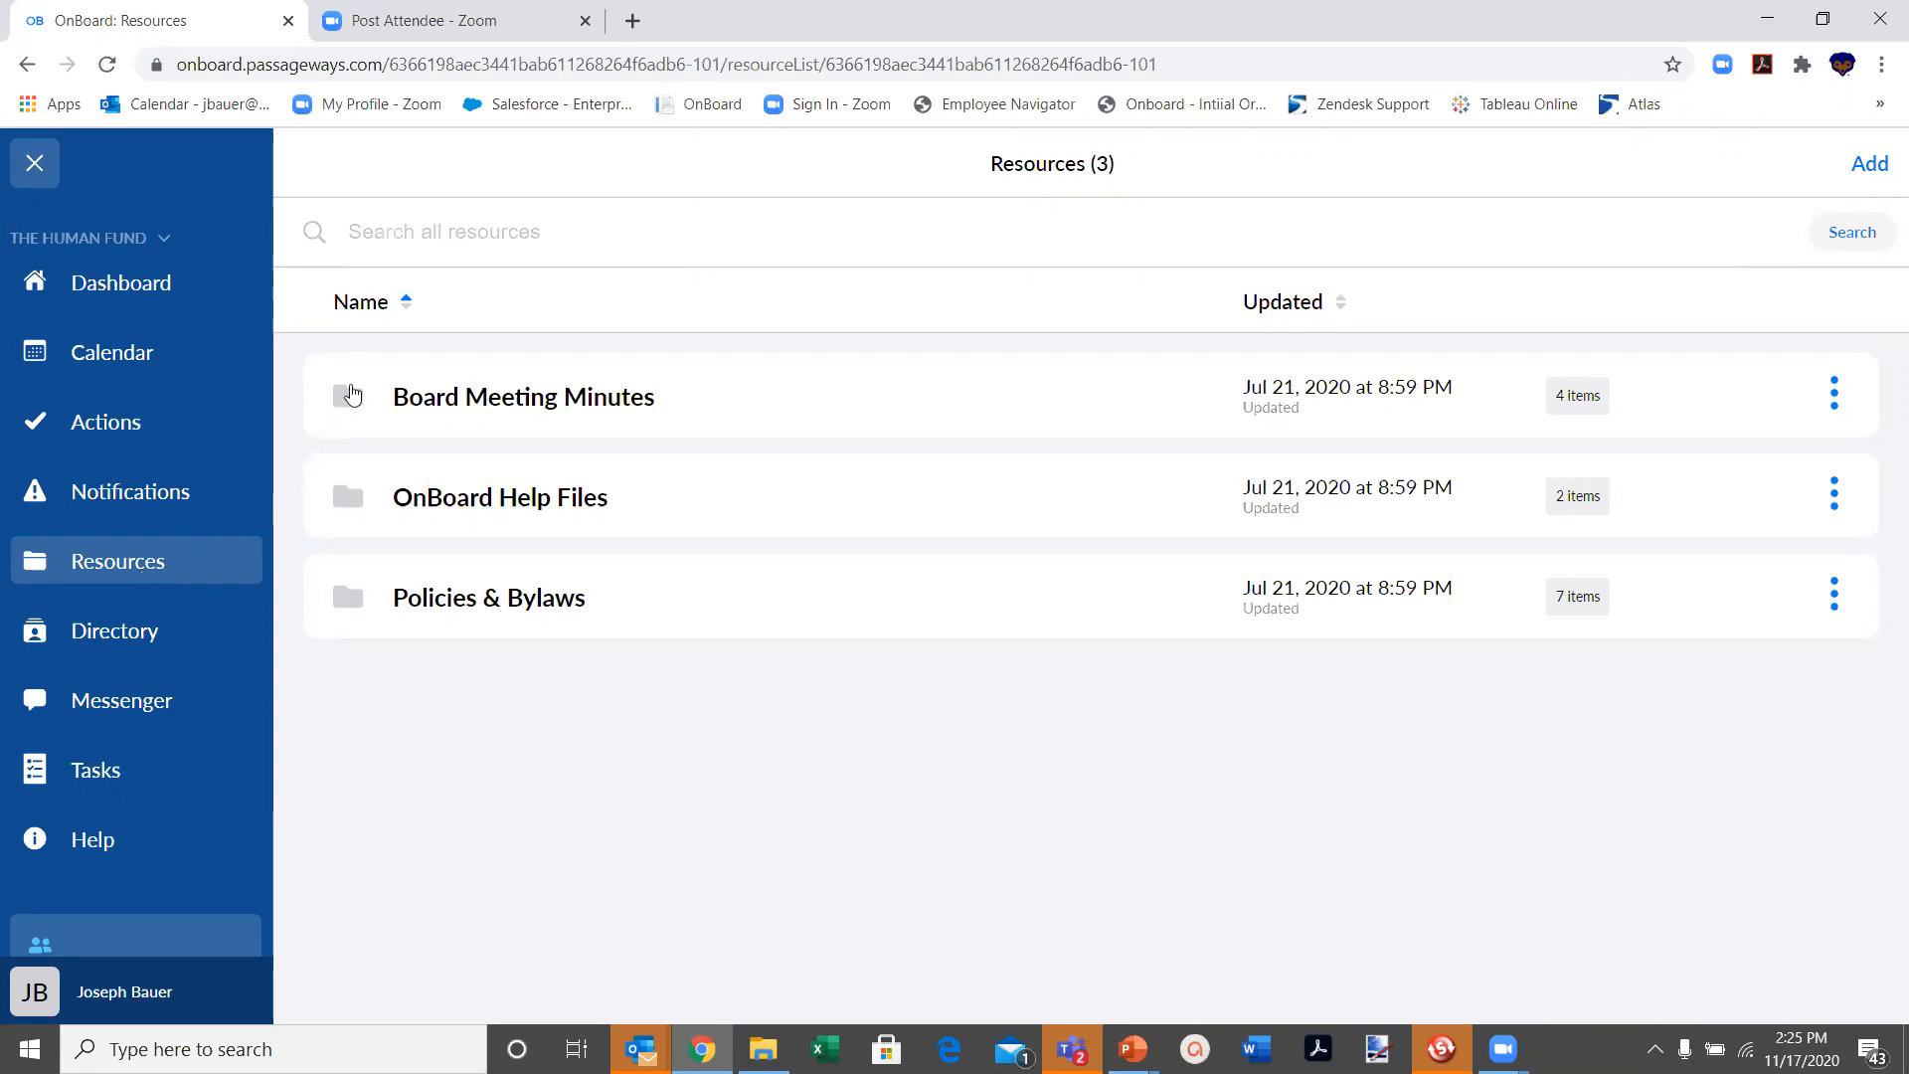
pyautogui.click(407, 305)
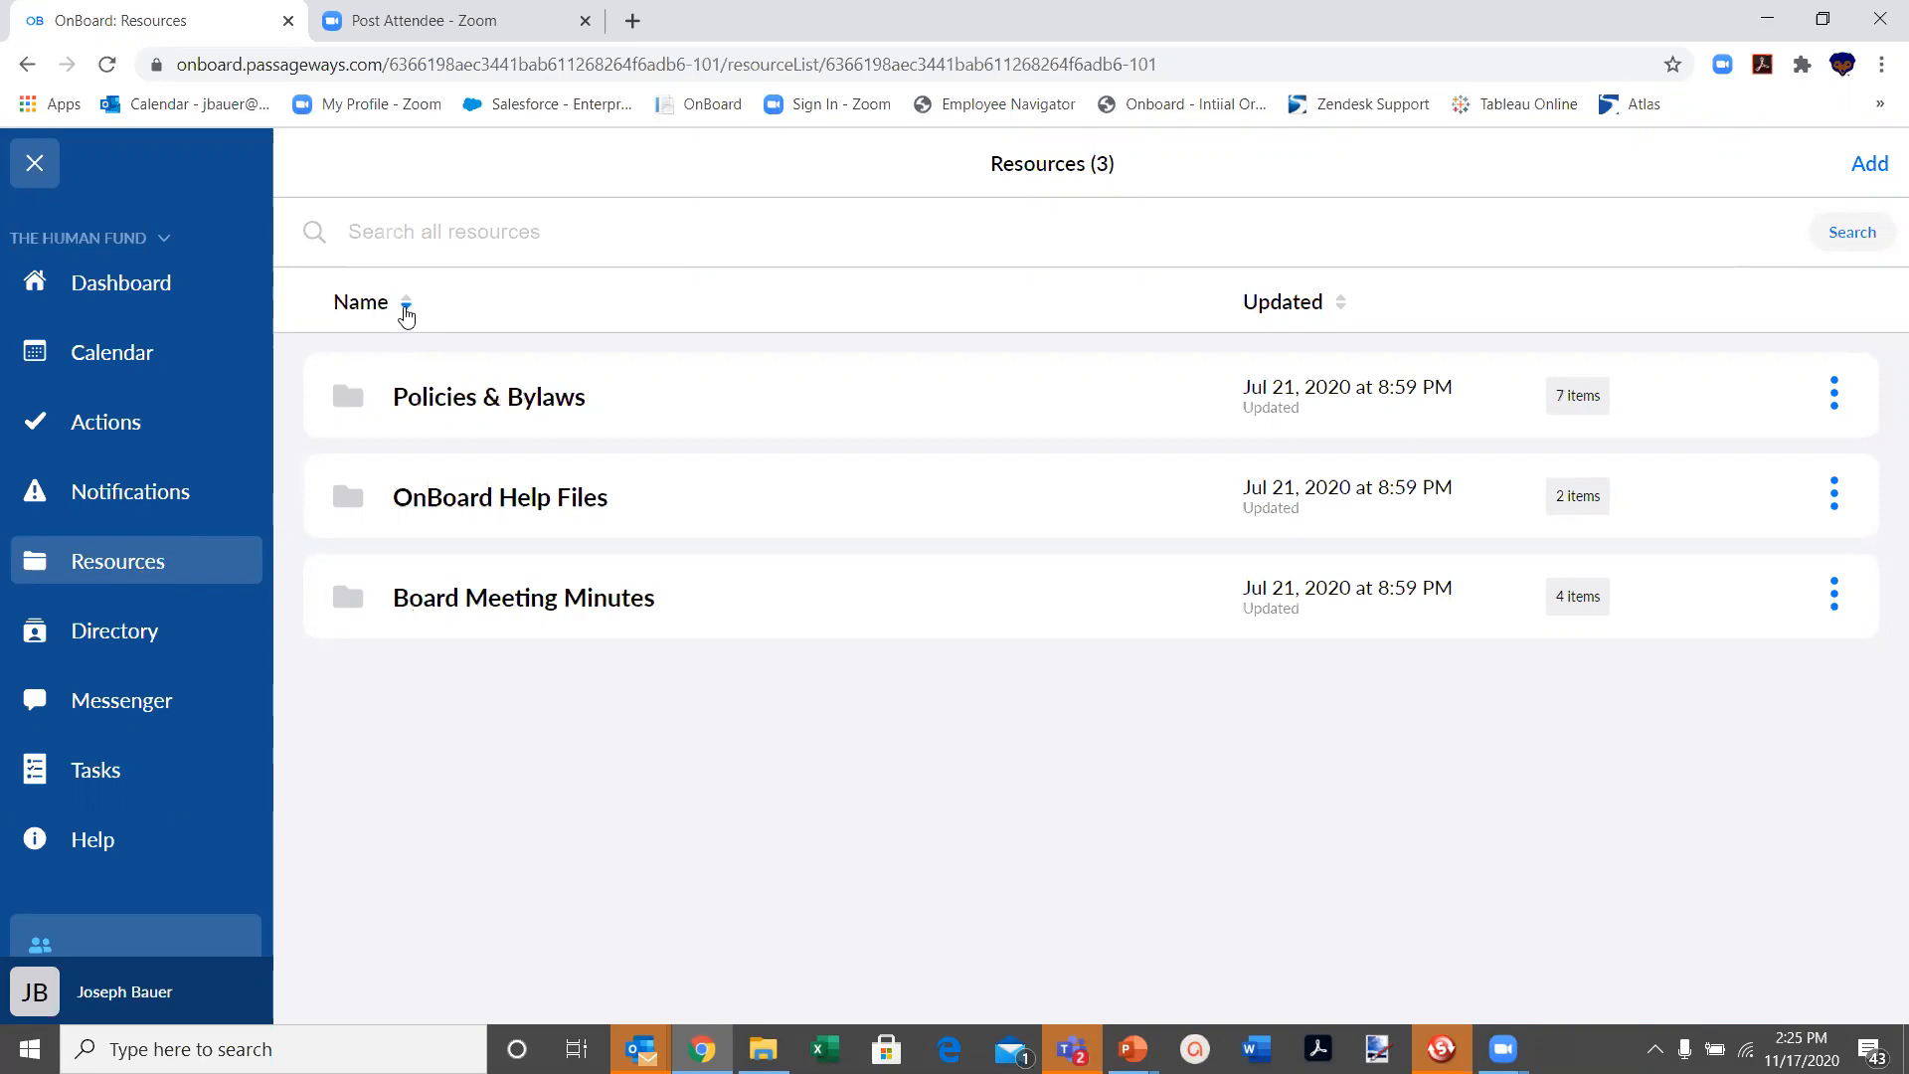
pyautogui.click(407, 305)
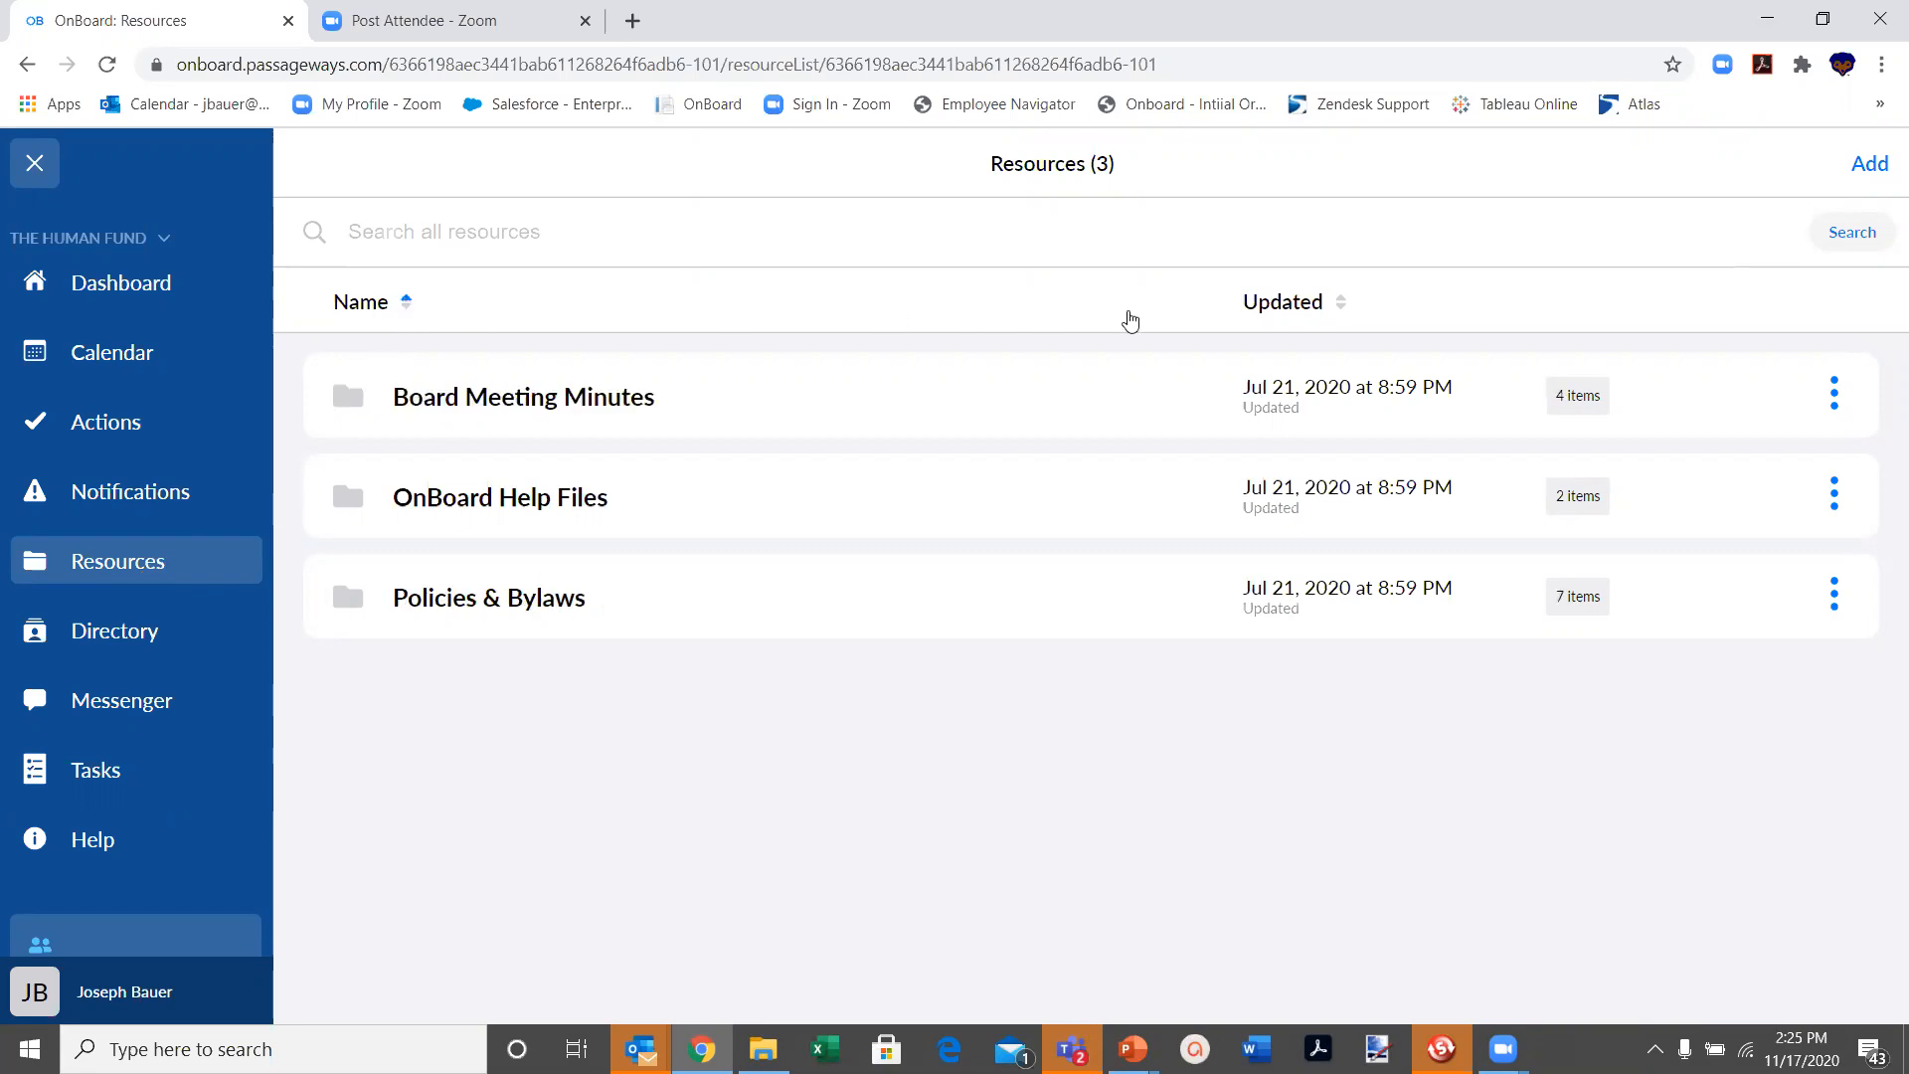
pyautogui.click(1342, 306)
pyautogui.click(1341, 306)
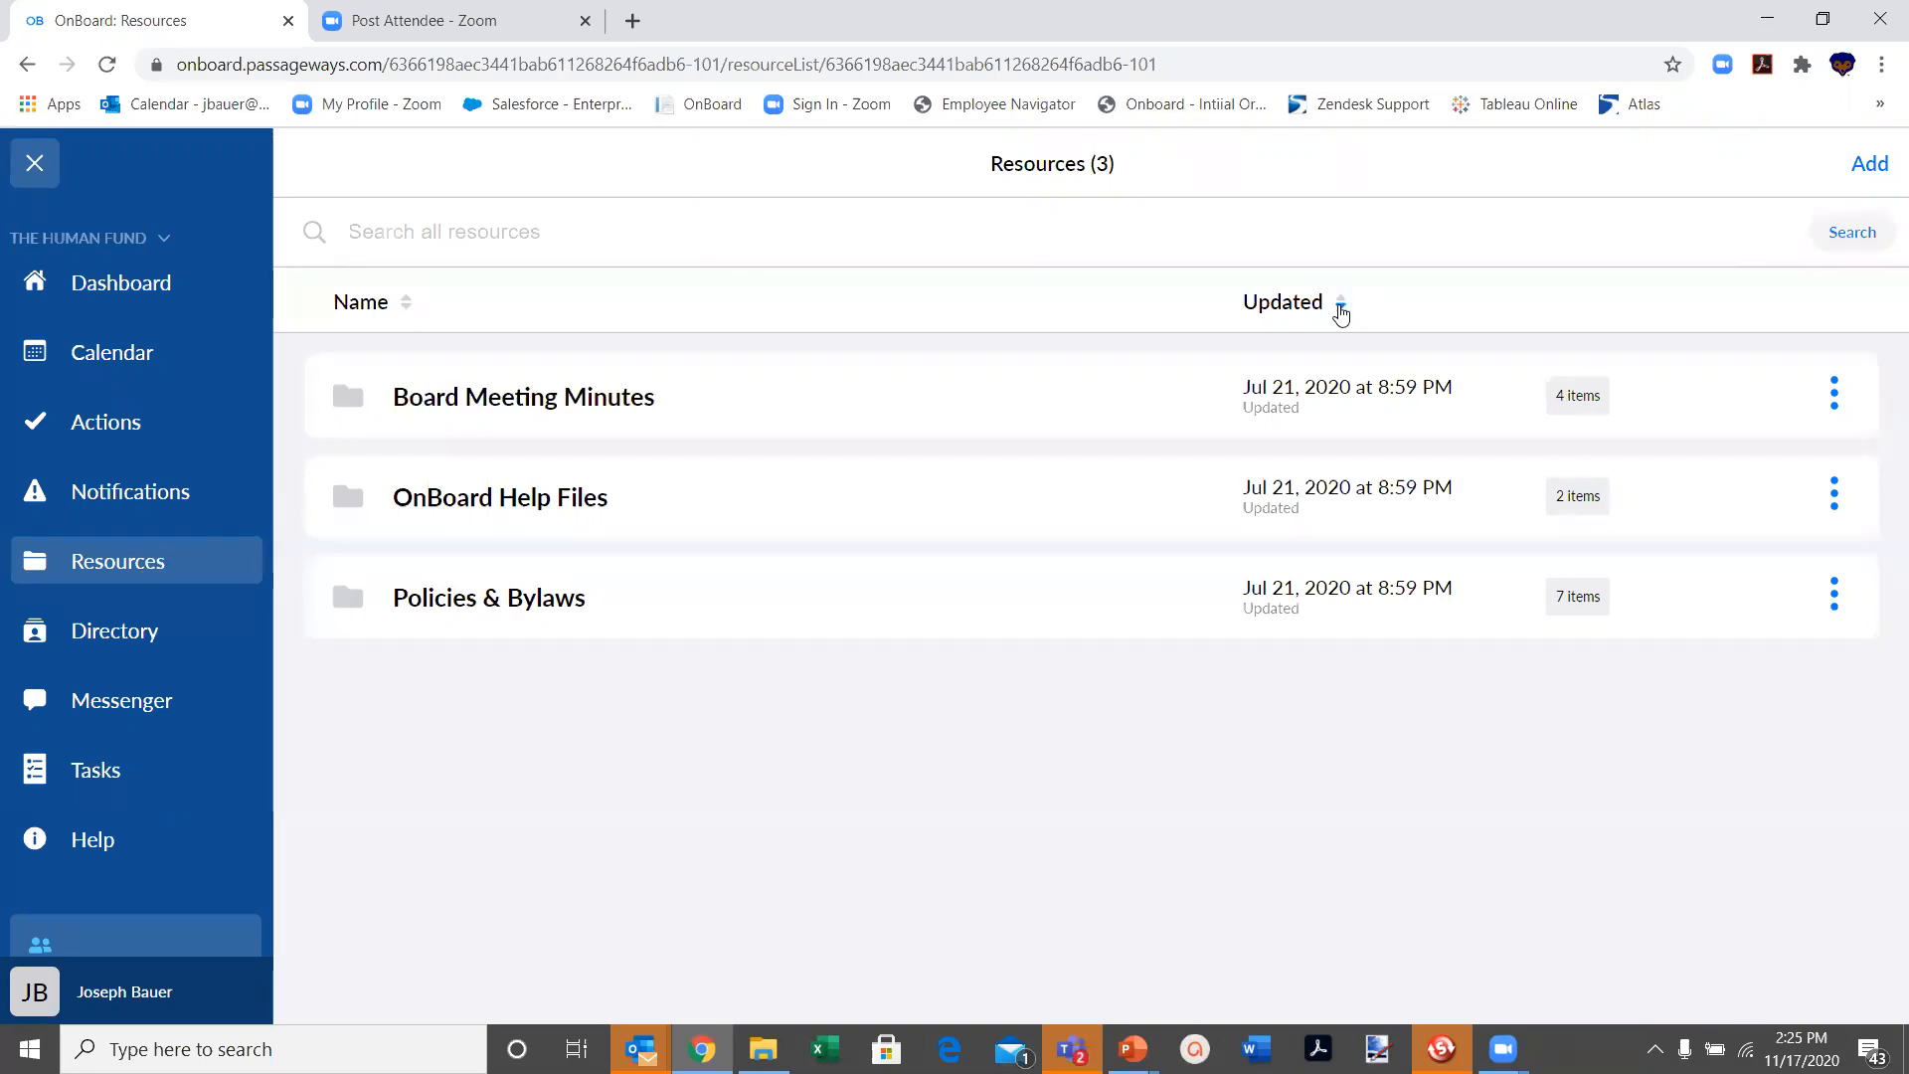
pyautogui.click(1340, 308)
# Return to the dashboard and switch to the PowerPoint slide show, advancing to the Poll Question slide.
pyautogui.click(104, 285)
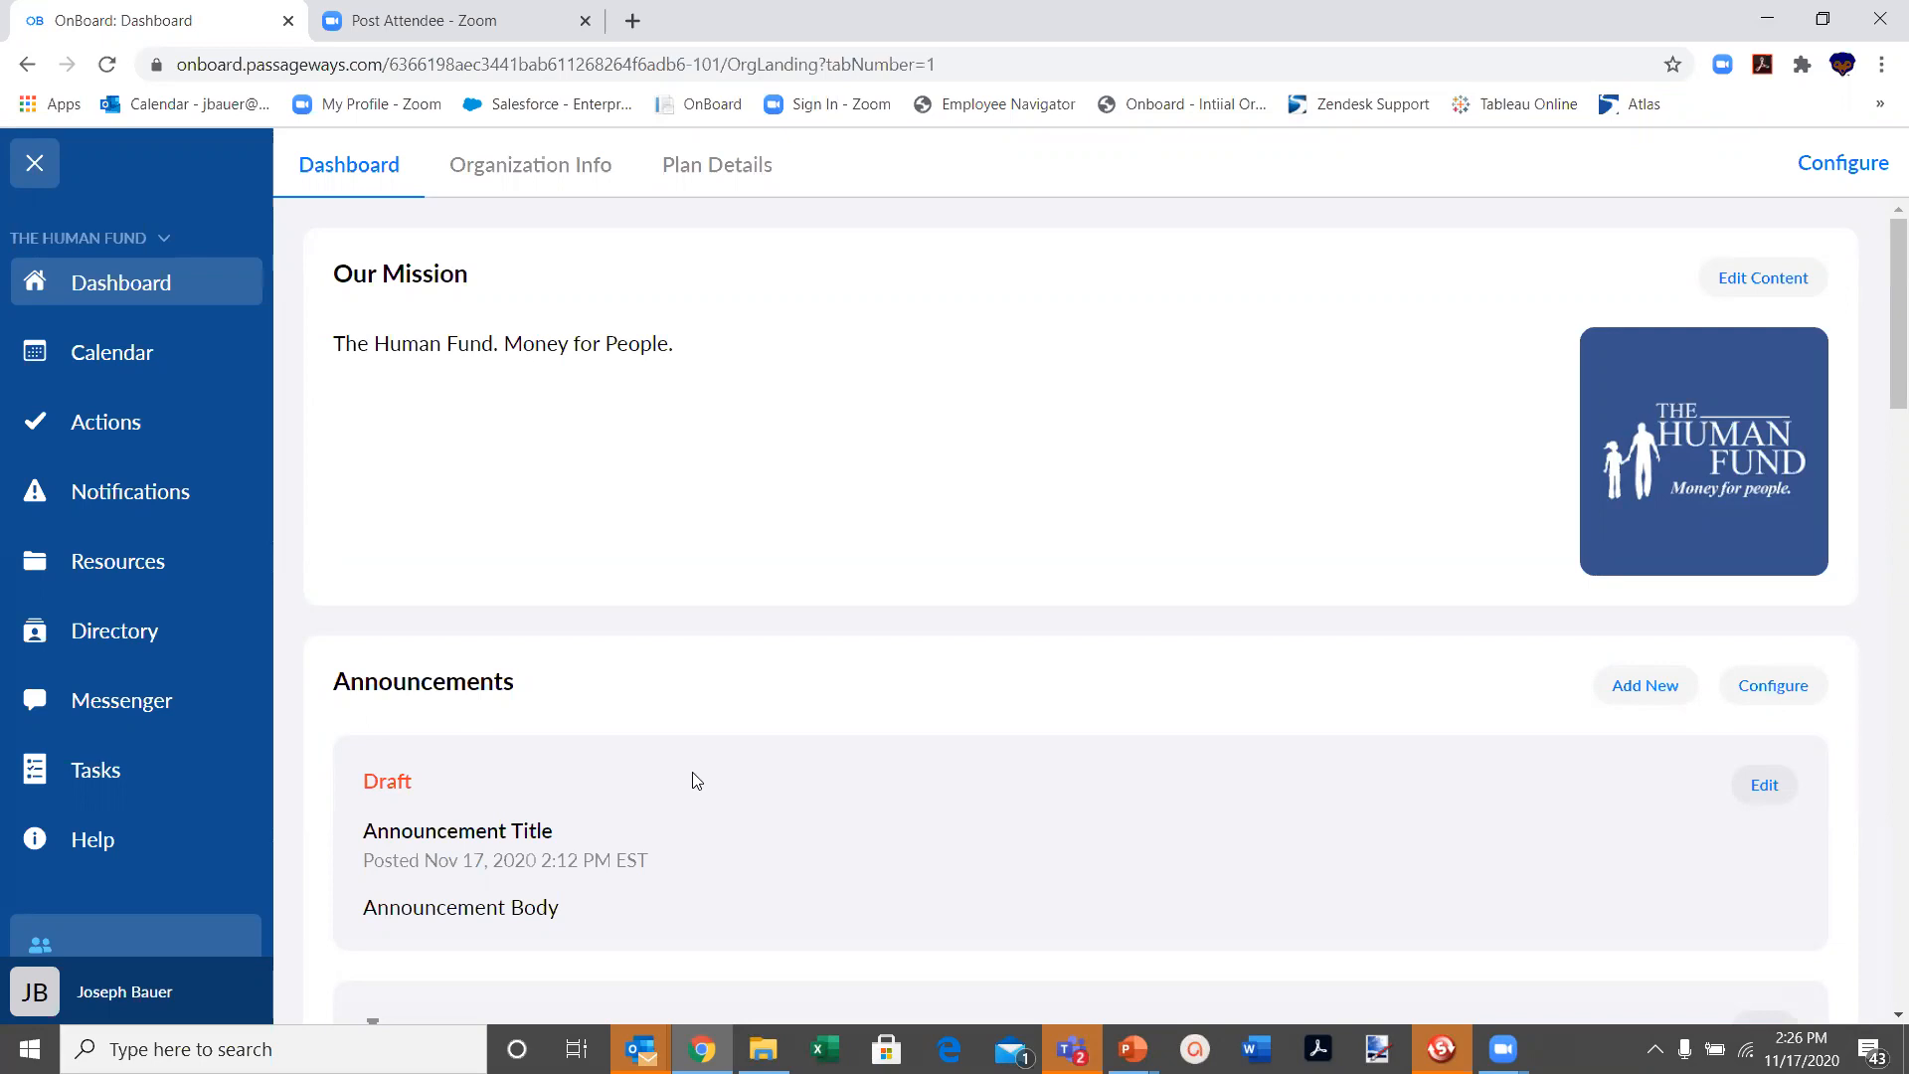
pyautogui.hotkey('alt', 'Tab')
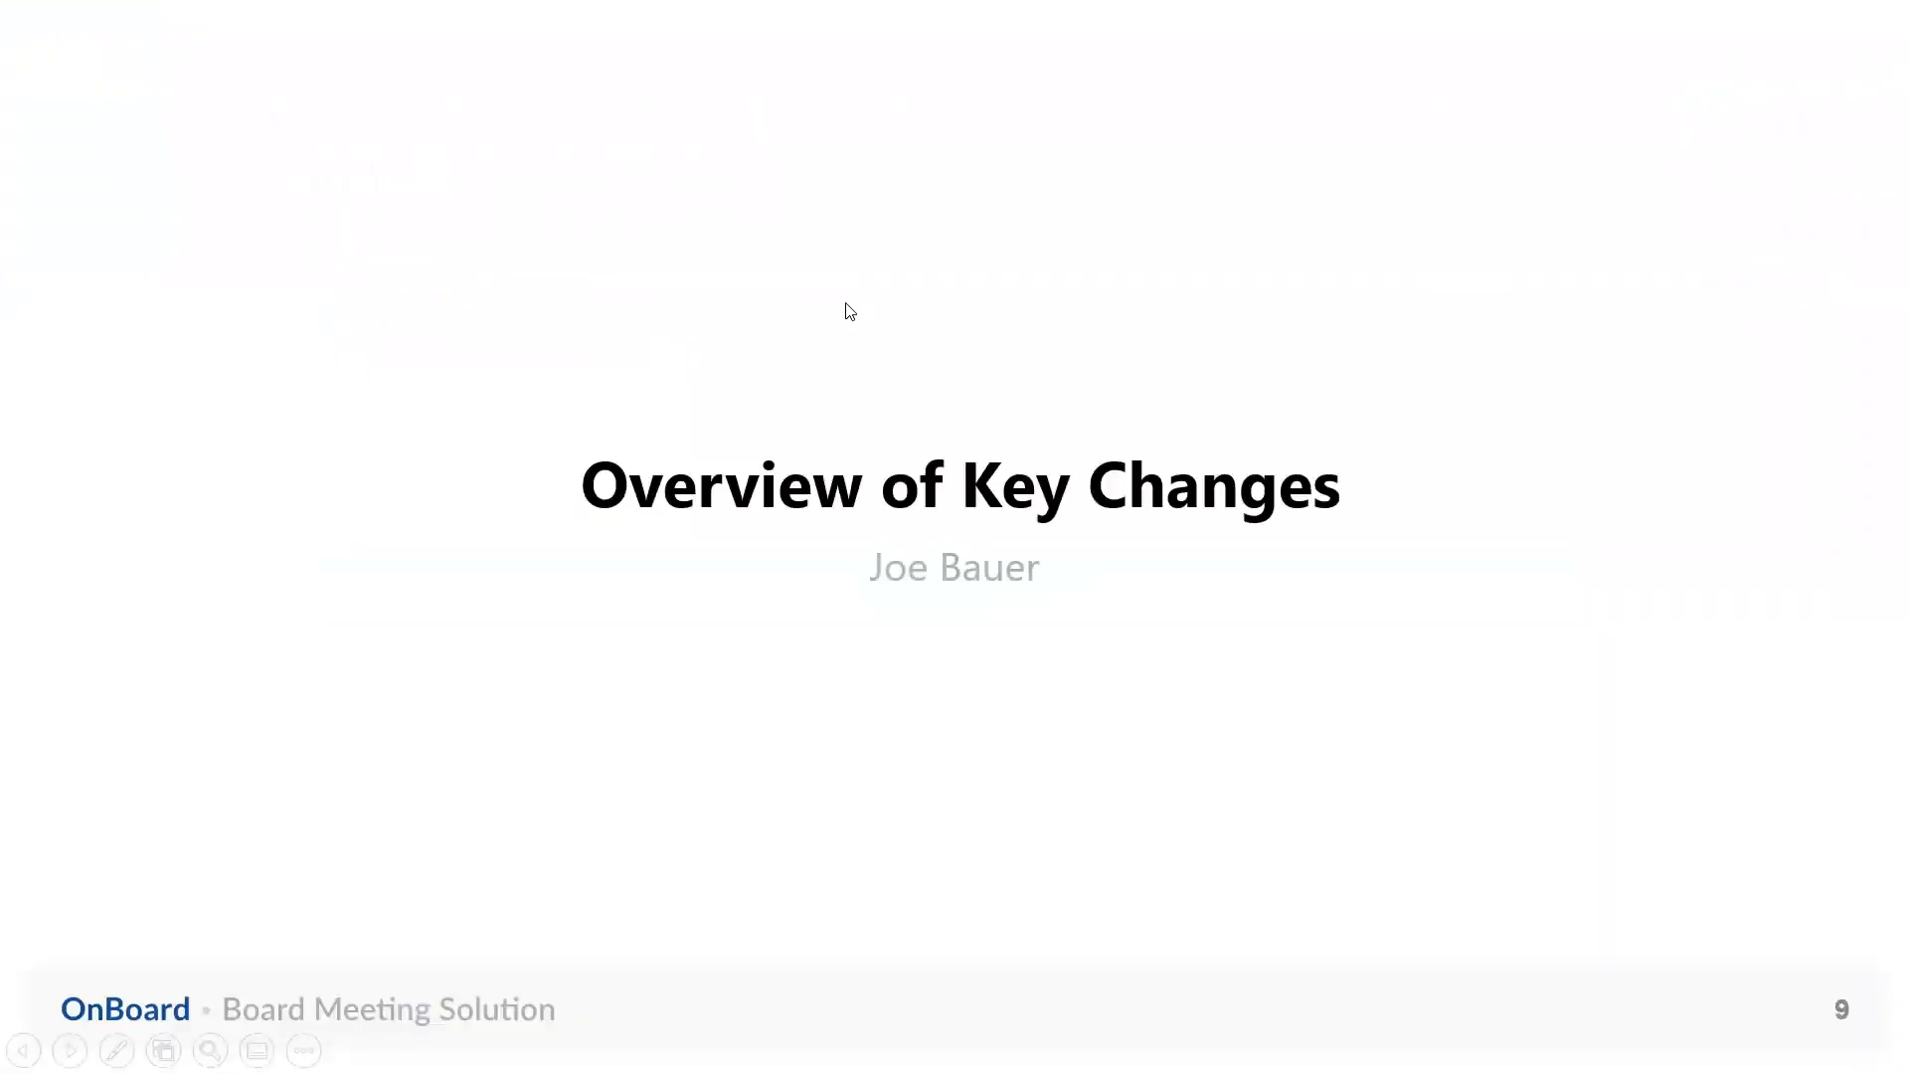
pyautogui.click(845, 310)
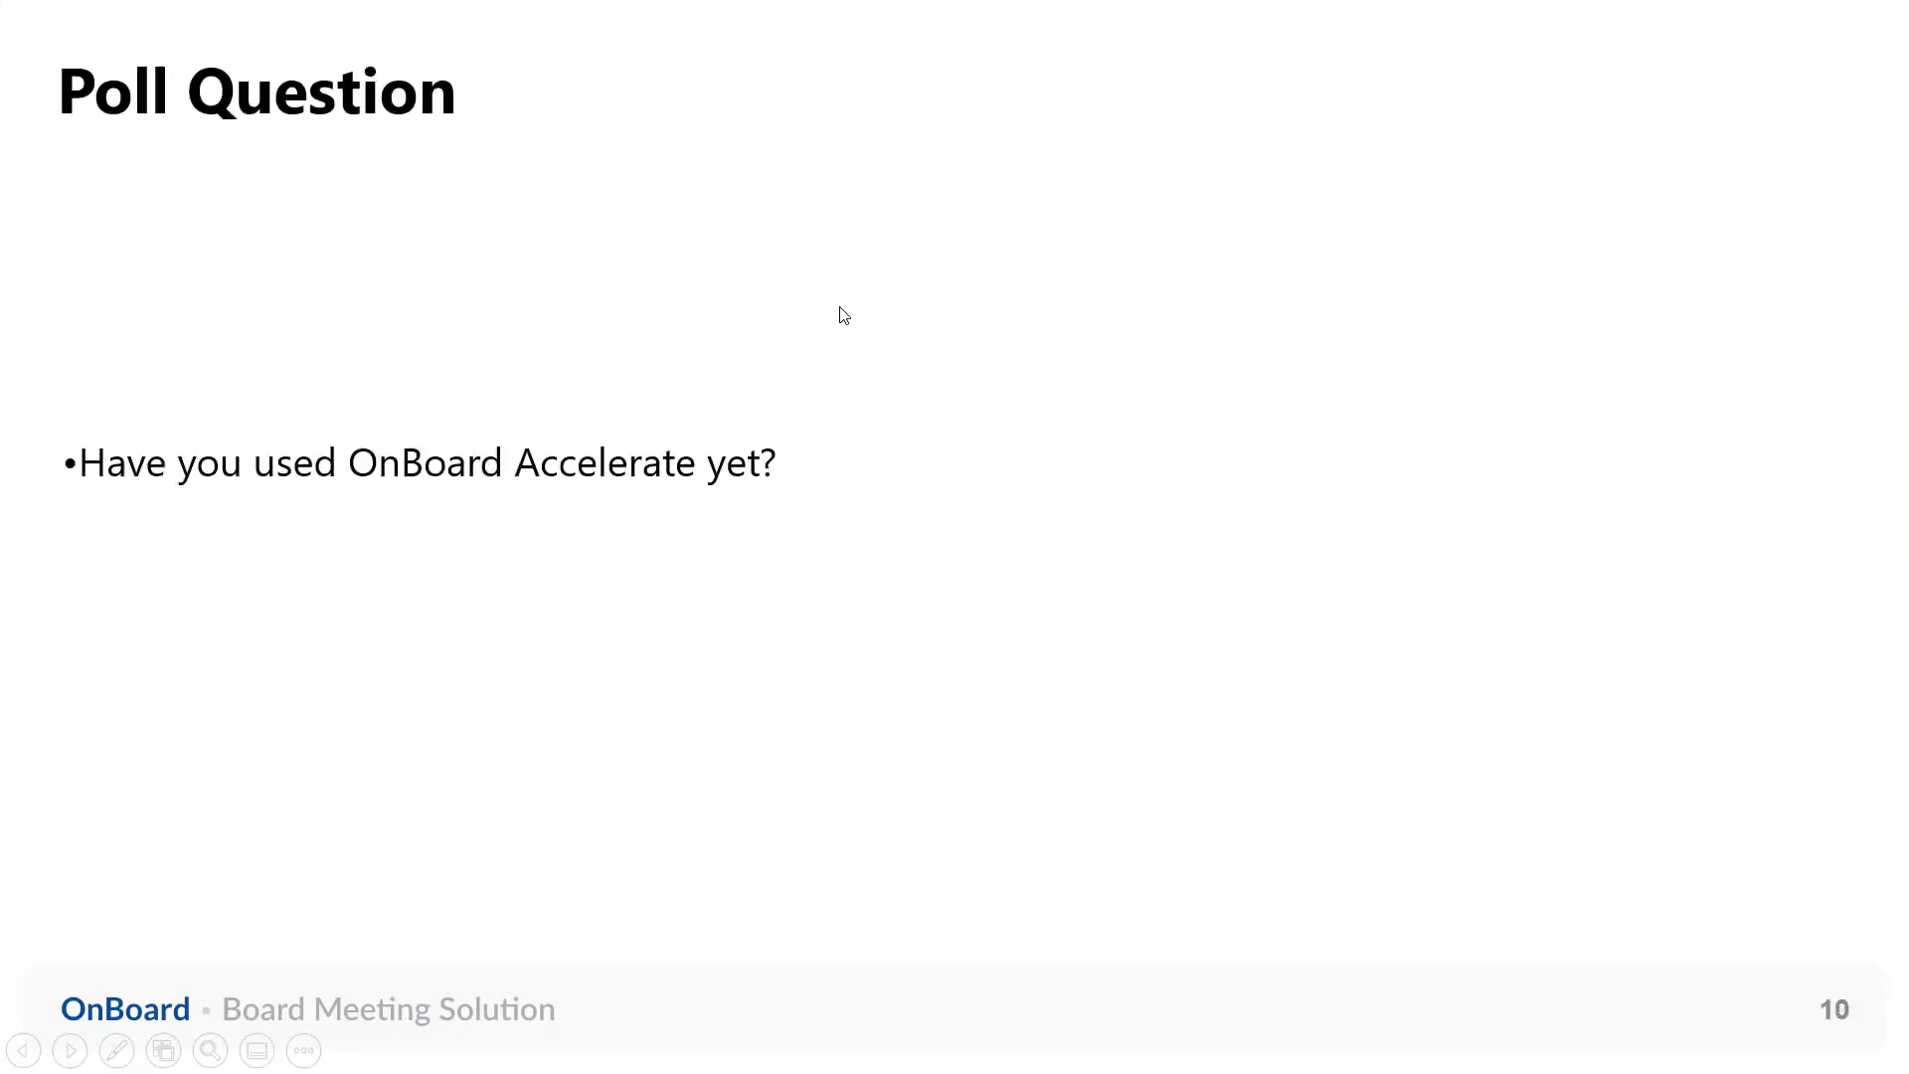